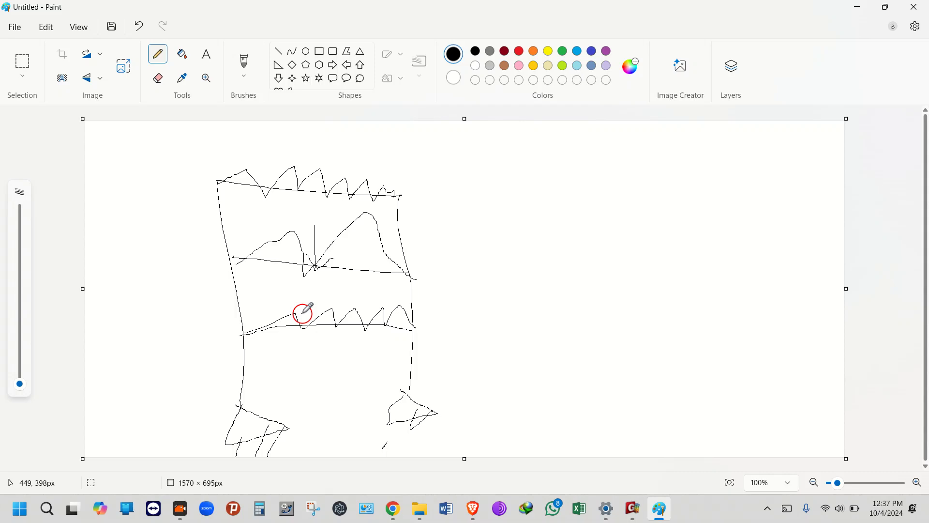
- Switch from the Paint sketch to midas Gen and look over the structure and node/element commands
click(671, 483)
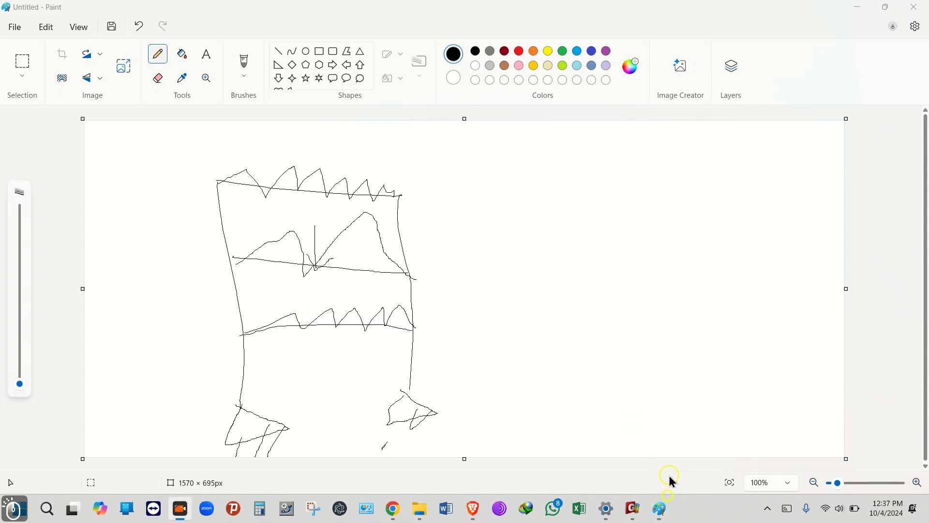
click(633, 508)
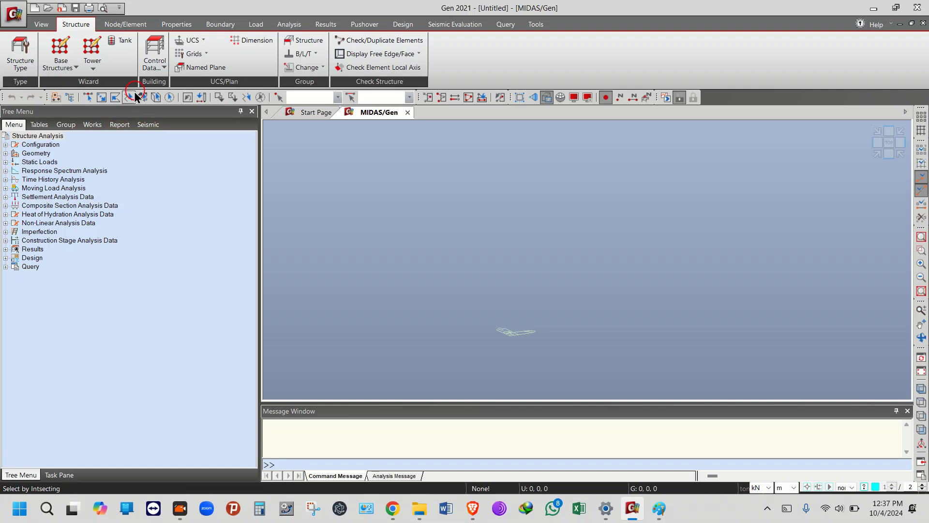
click(122, 27)
click(75, 26)
click(112, 27)
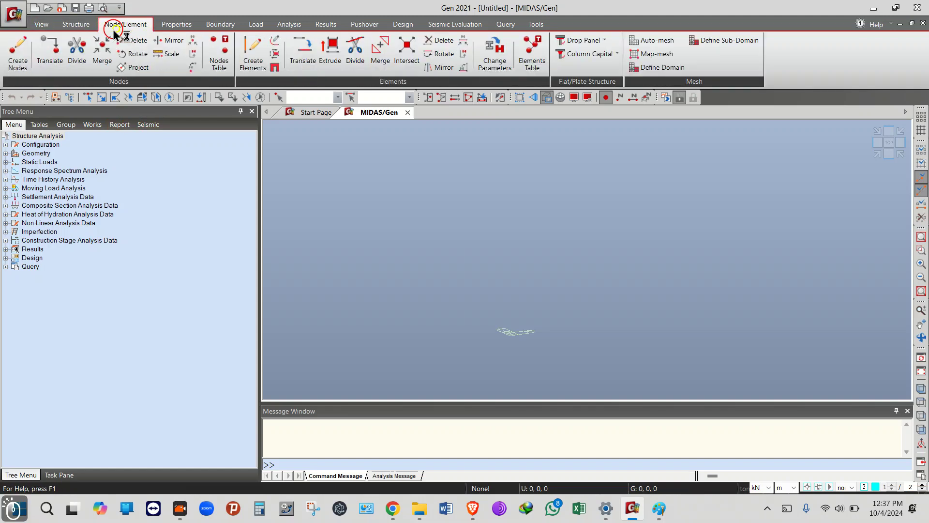
- Look at the model's material and section property lists, and close the Properties dialog
click(192, 26)
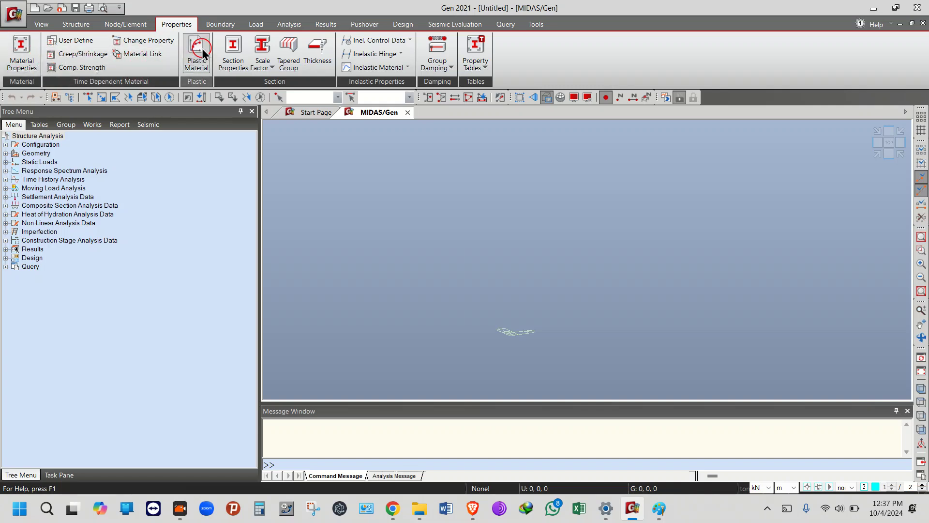
click(121, 55)
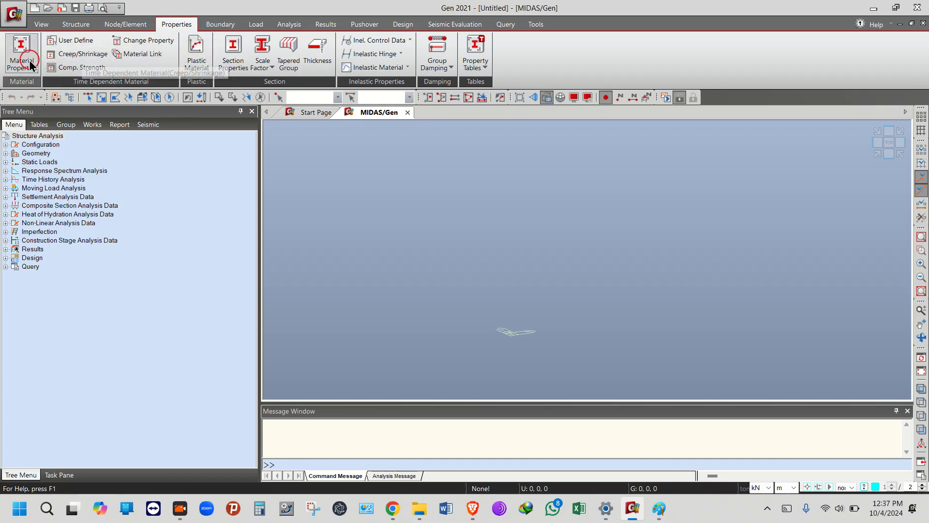
click(50, 32)
mouse_move(50, 33)
mouse_down()
mouse_move(35, 27)
mouse_move(66, 36)
mouse_move(38, 31)
mouse_up()
click(37, 31)
click(62, 33)
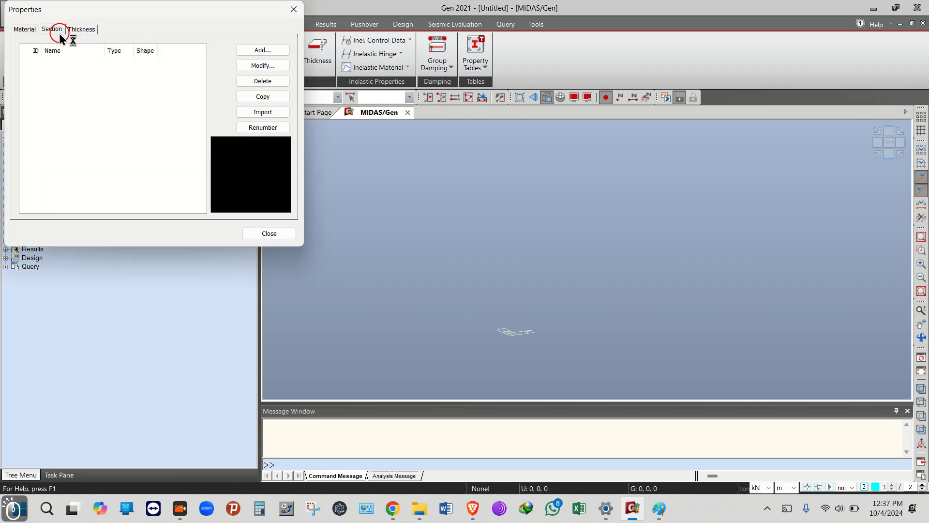
click(290, 9)
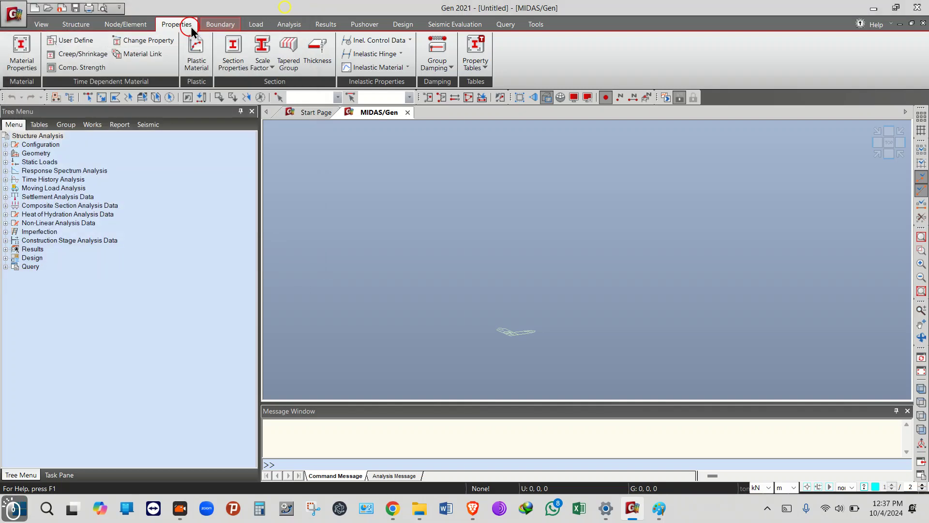
click(79, 26)
click(116, 26)
click(72, 25)
click(51, 48)
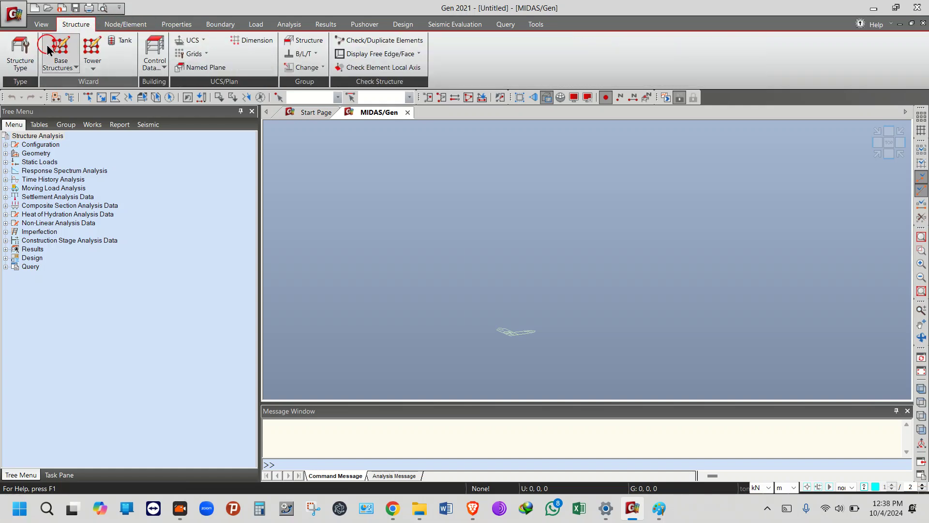
- Create a node at coordinates 0, 0, 0 with zero copy distances and turn on node numbers
click(125, 25)
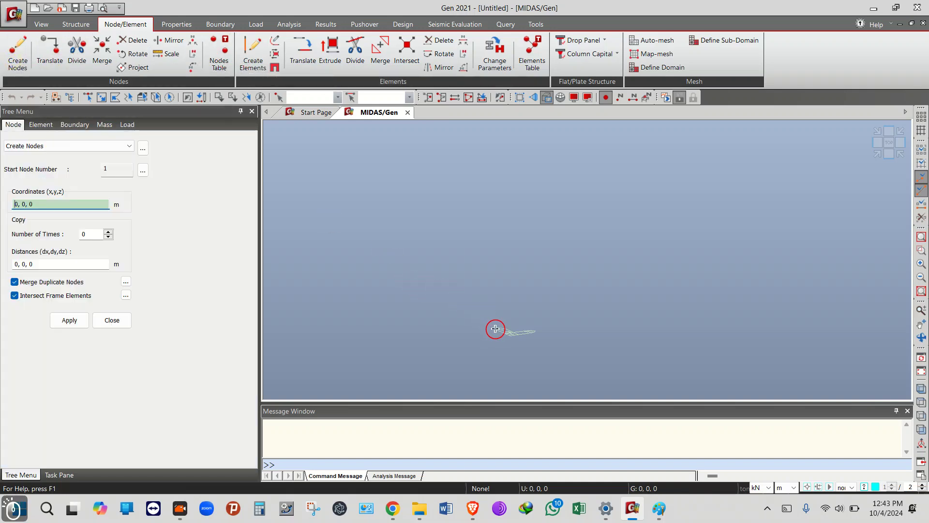
click(37, 265)
drag(38, 265, 26, 267)
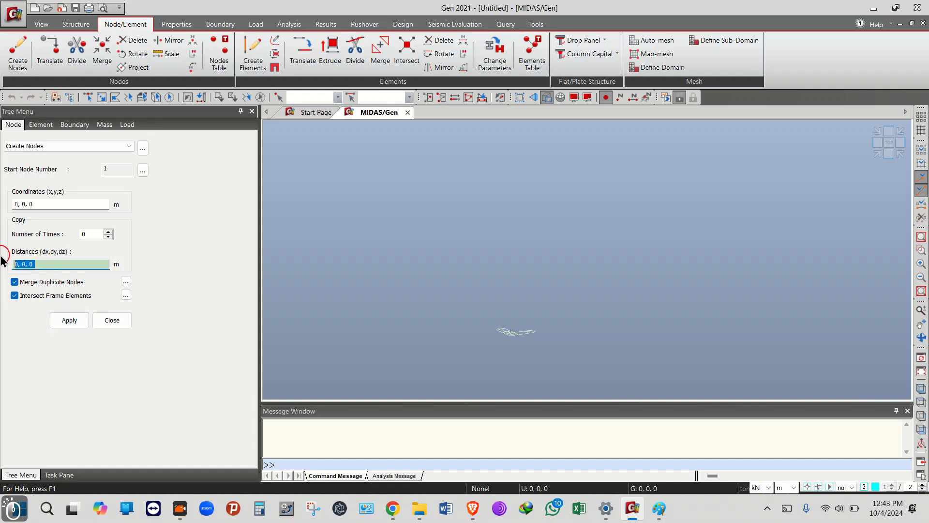
click(80, 326)
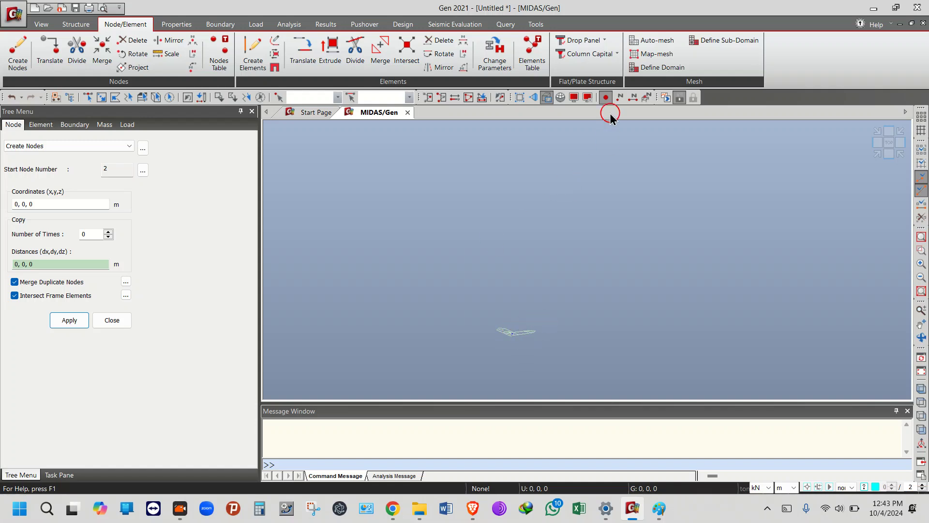
click(619, 98)
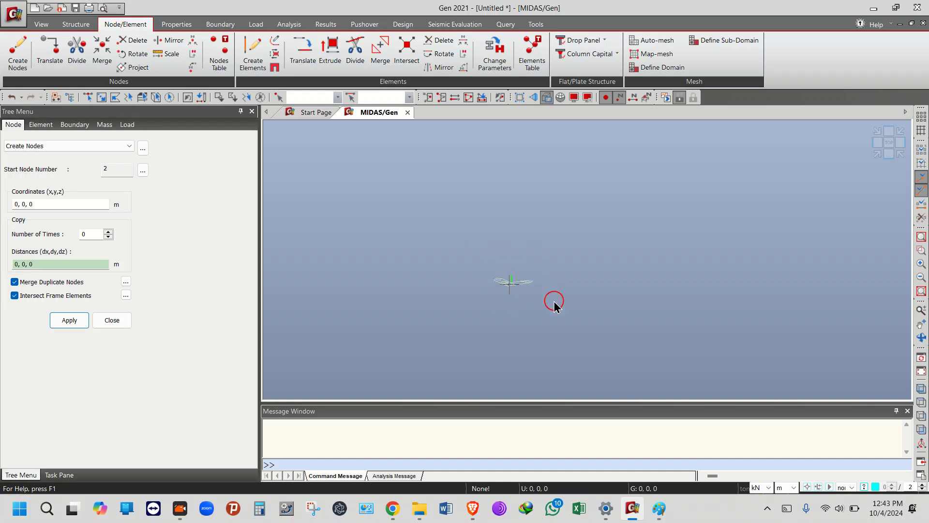
click(889, 141)
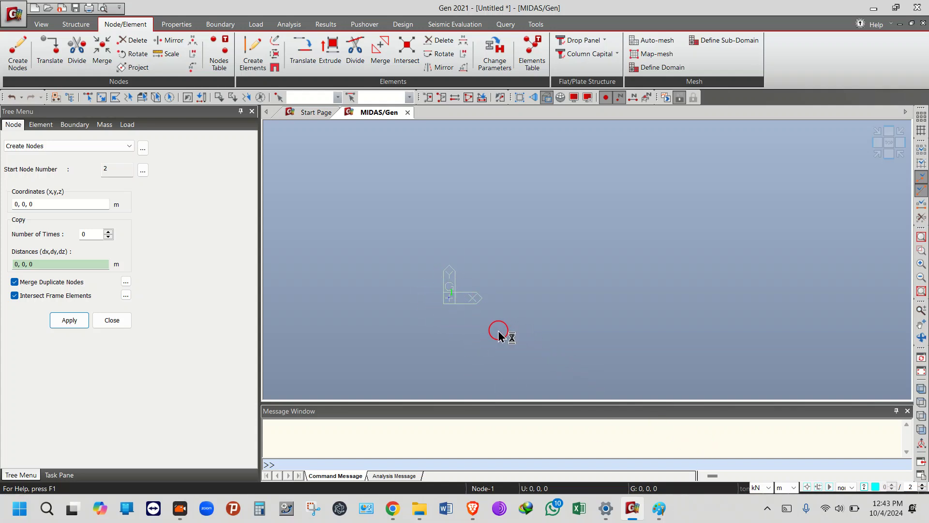
- Look through the node and view display options and close the Display dialog without changes
click(41, 25)
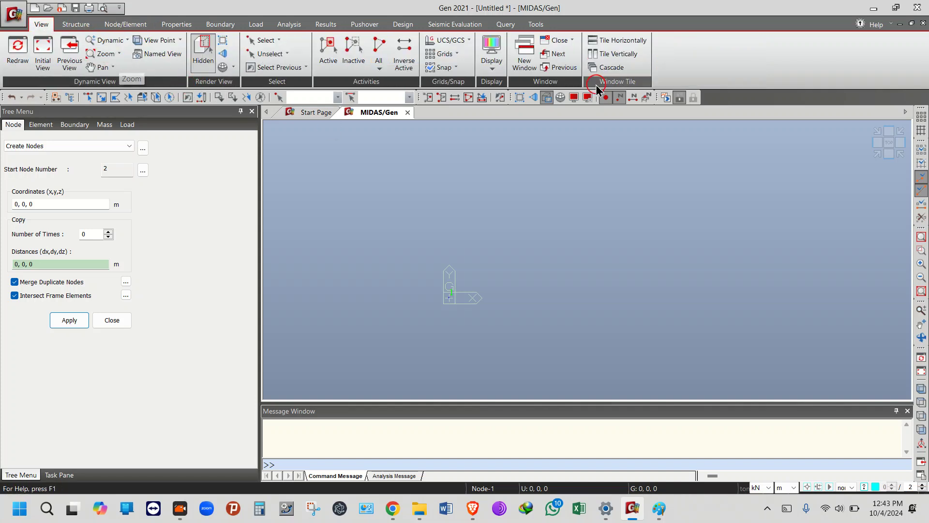
click(492, 66)
click(498, 83)
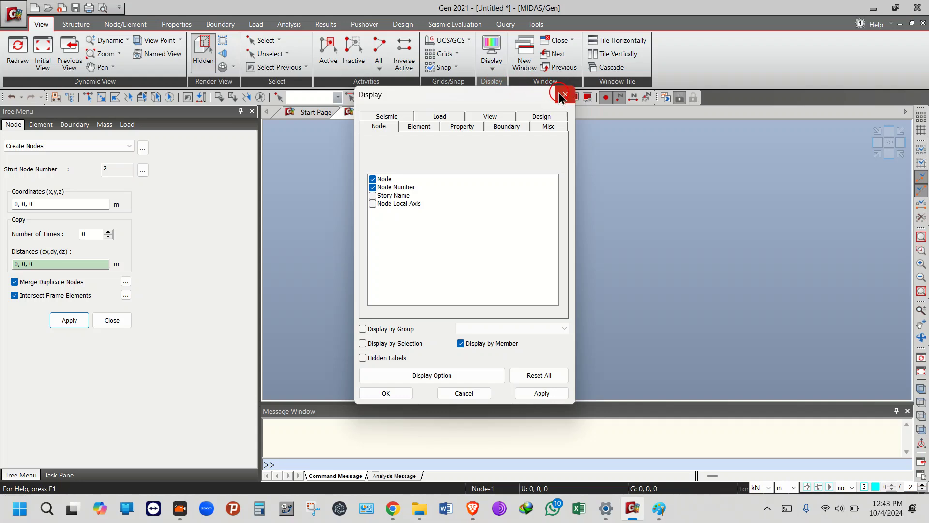
click(504, 115)
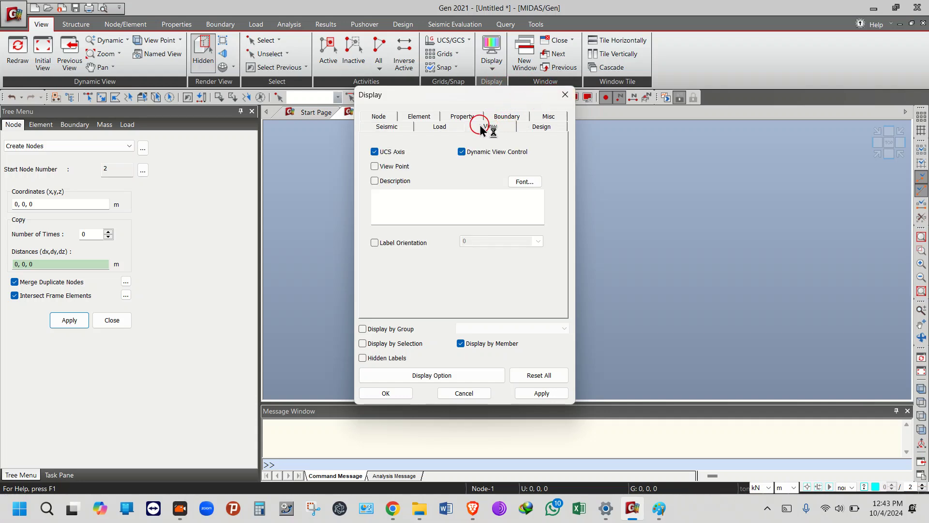
click(565, 95)
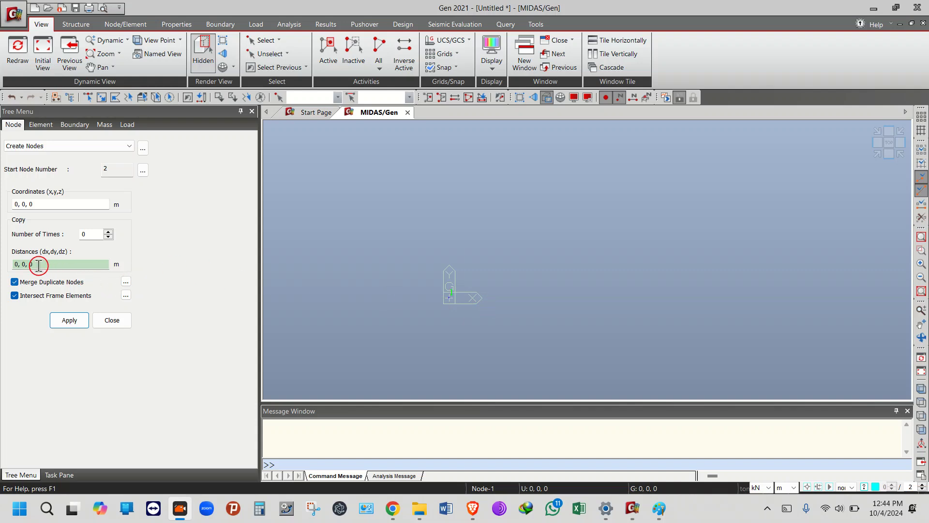
- Try to create a node 5 m along X from the origin using copy distances 5, 0, 0 and zero copies
double_click(20, 263)
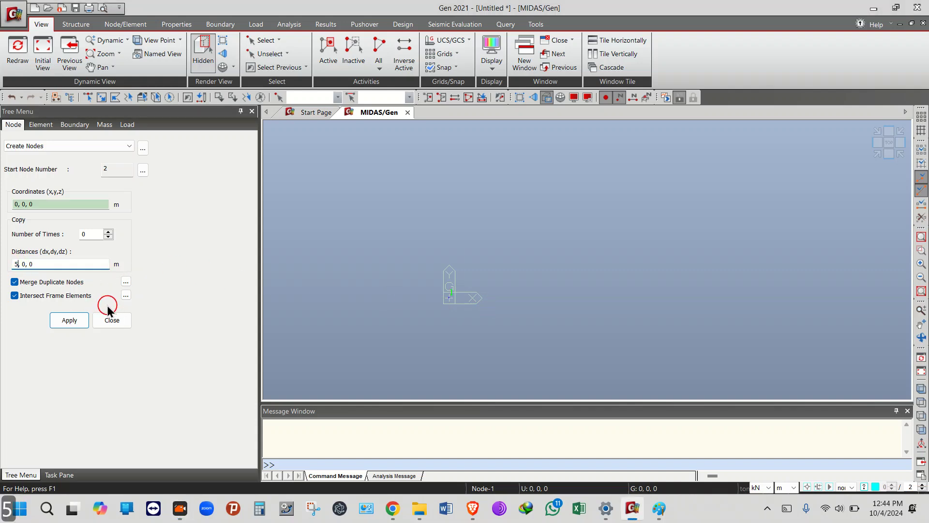
double_click(17, 264)
text(5)
click(68, 321)
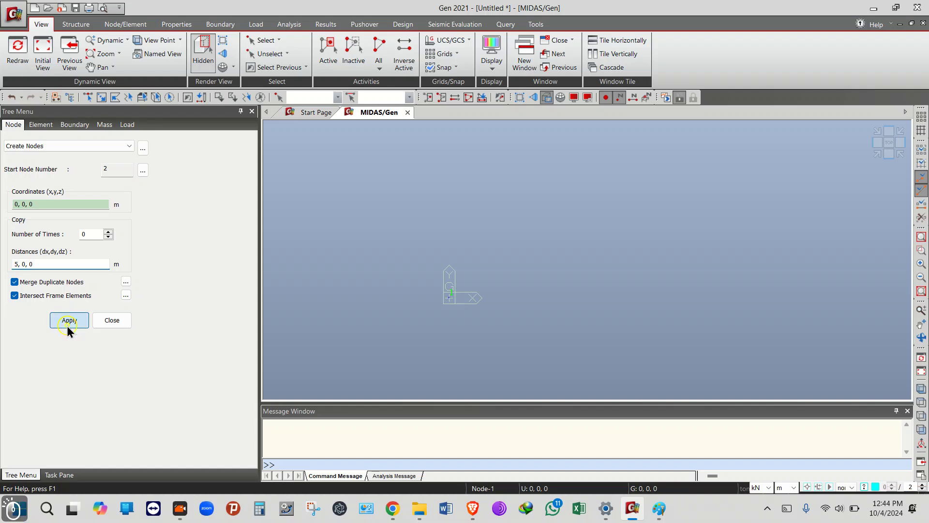
click(68, 320)
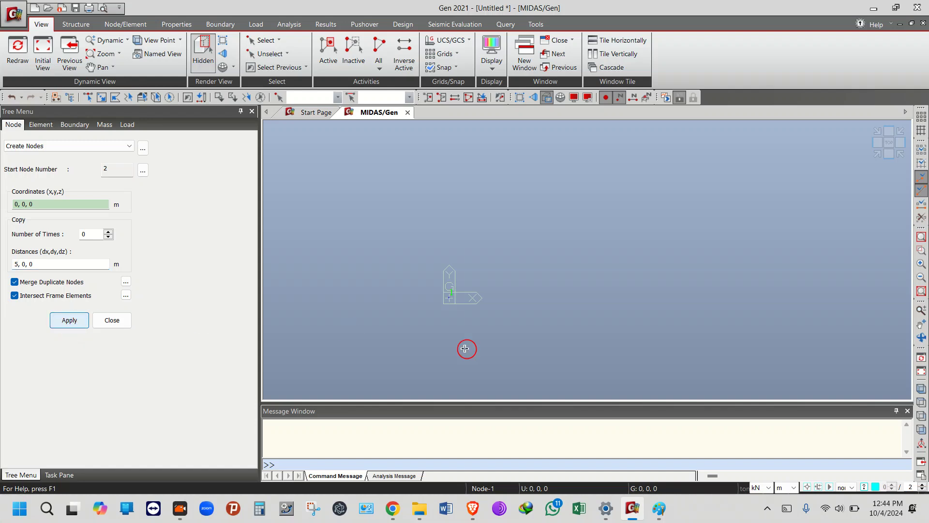
click(456, 294)
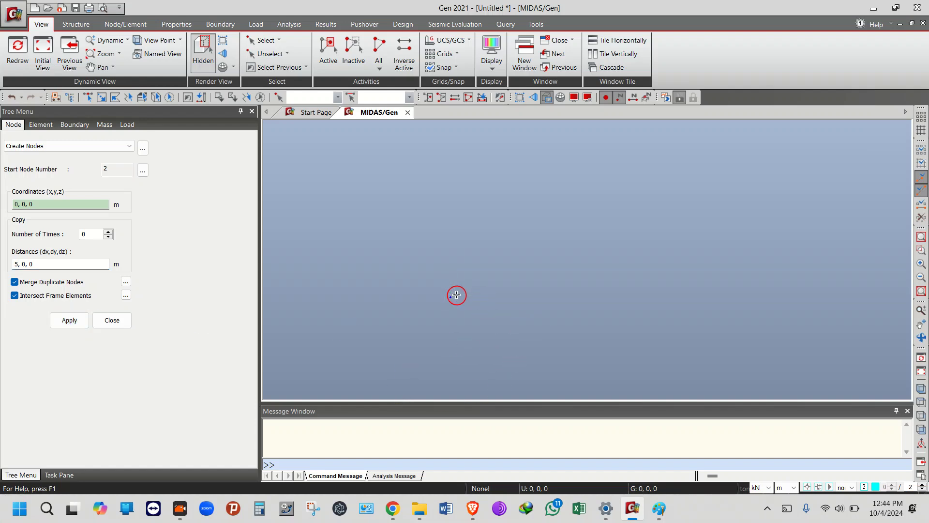
click(459, 297)
click(877, 154)
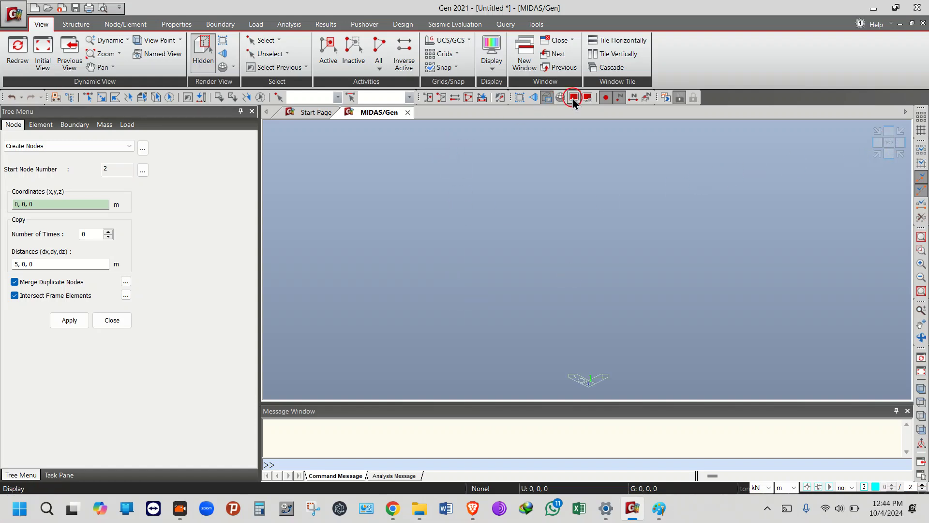
click(616, 105)
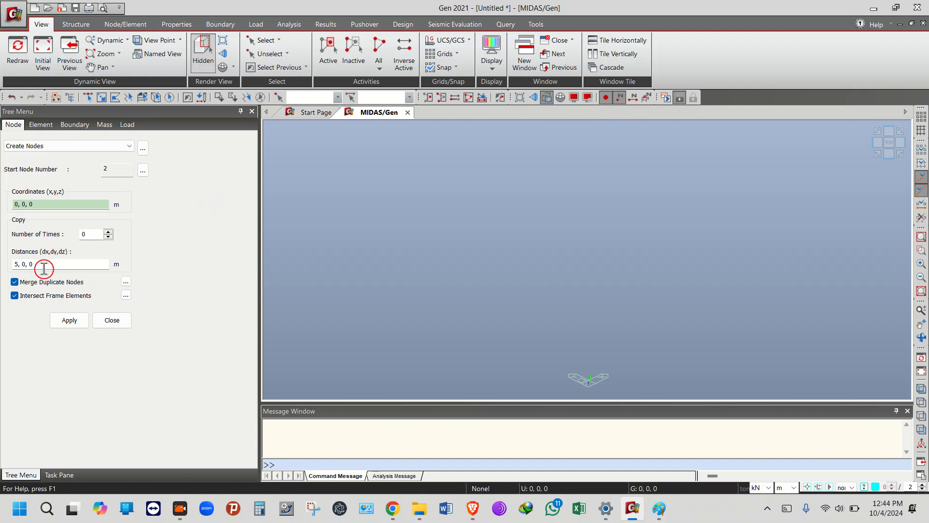
click(61, 264)
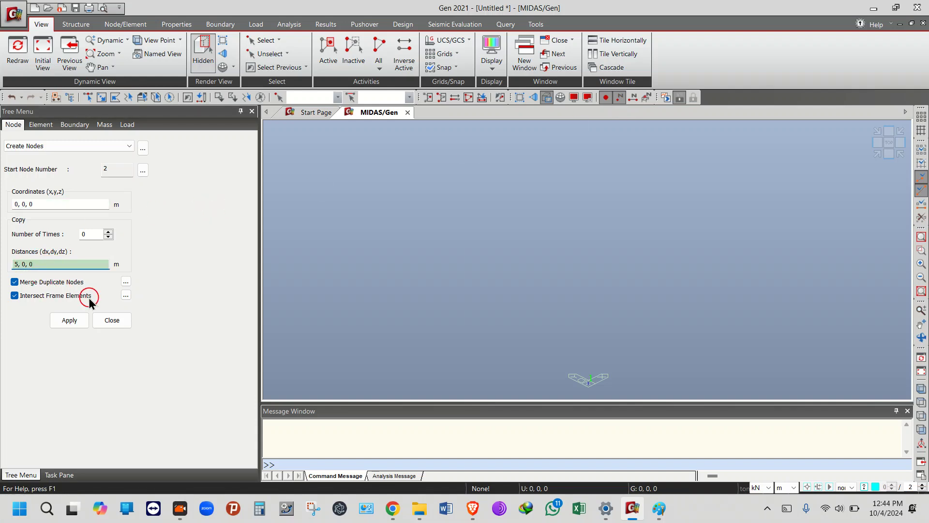
click(69, 320)
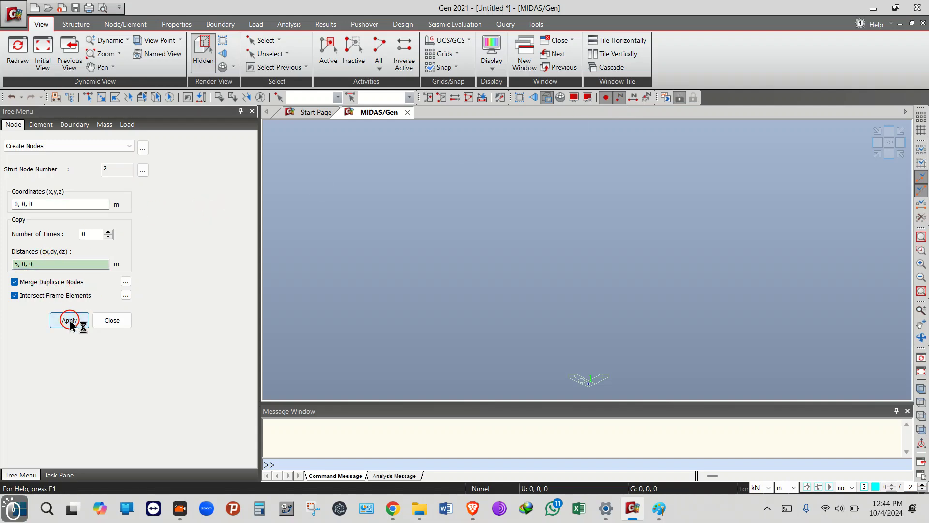
- Reset the copy distances for node creation to 0, 0, 0
click(102, 178)
click(39, 207)
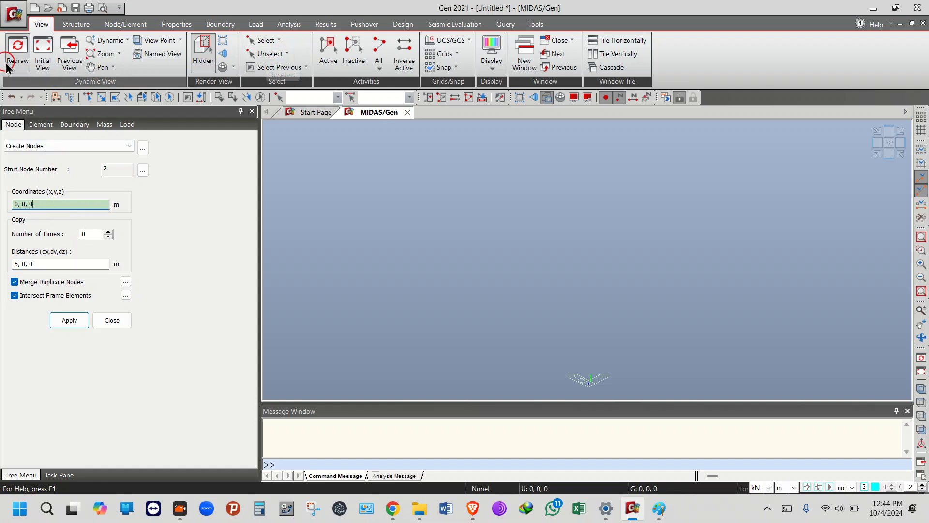
click(118, 25)
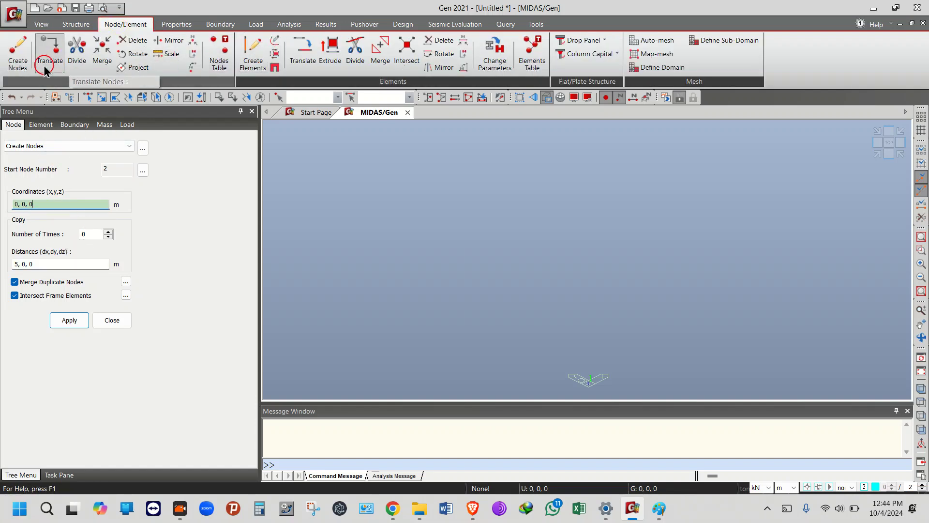
click(28, 60)
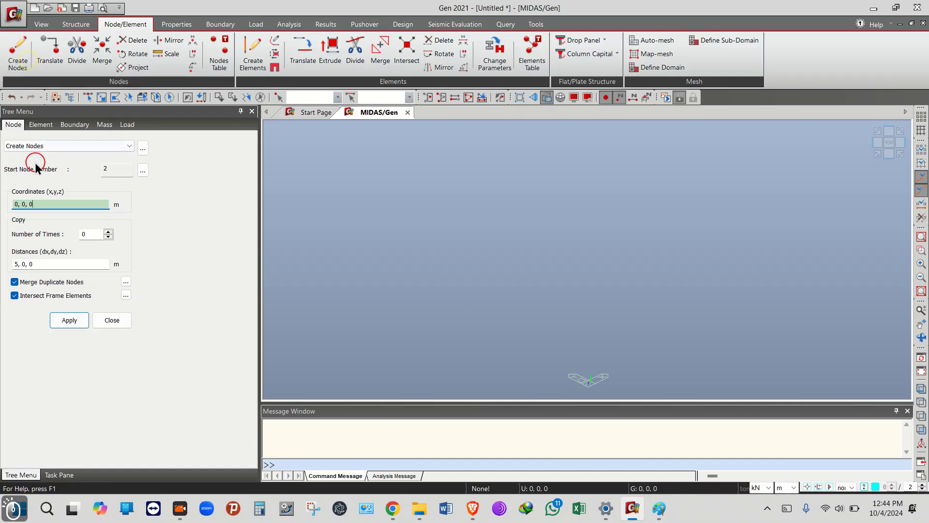
double_click(19, 265)
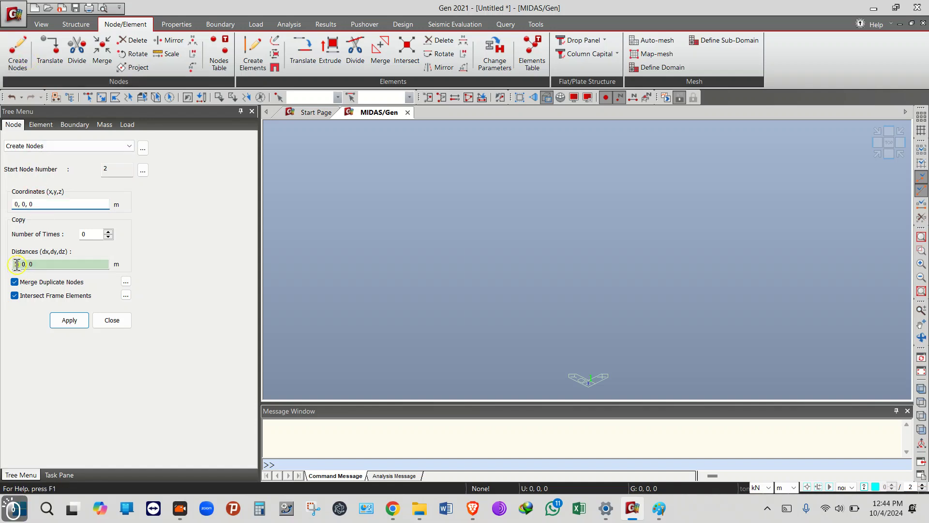
text(0)
key(Return)
- Create a second node at coordinates 5, 0, 0
click(41, 204)
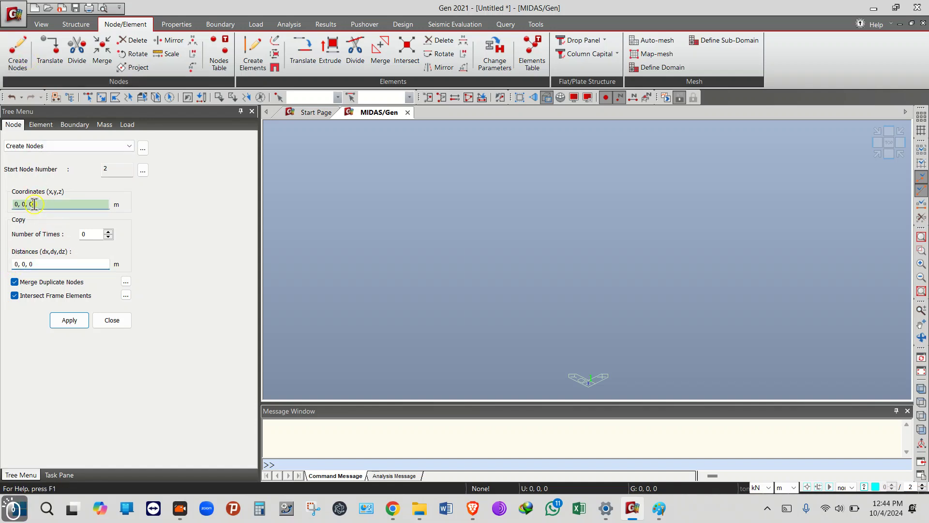
double_click(17, 204)
text(5)
click(97, 293)
click(69, 320)
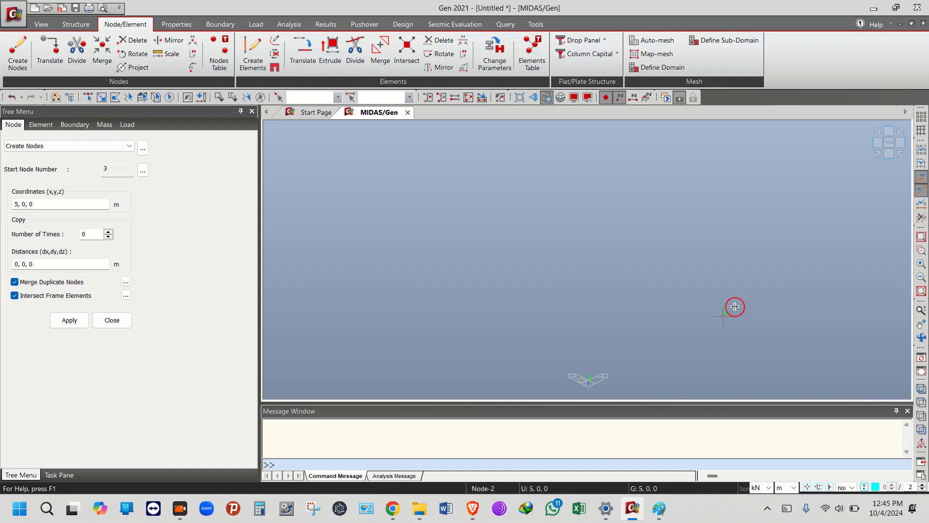
- Create a General beam/Tapered beam element from the origin node to the node at 5, 0, 0
click(892, 141)
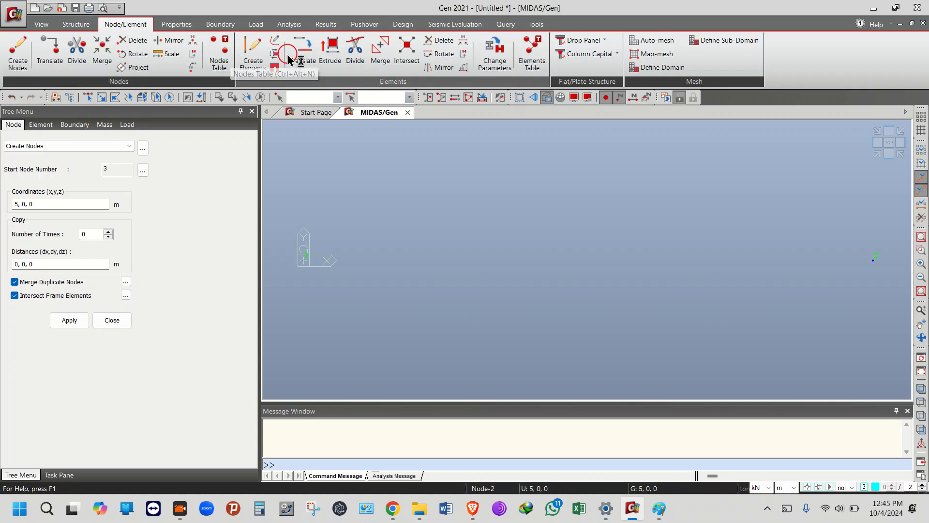
click(248, 71)
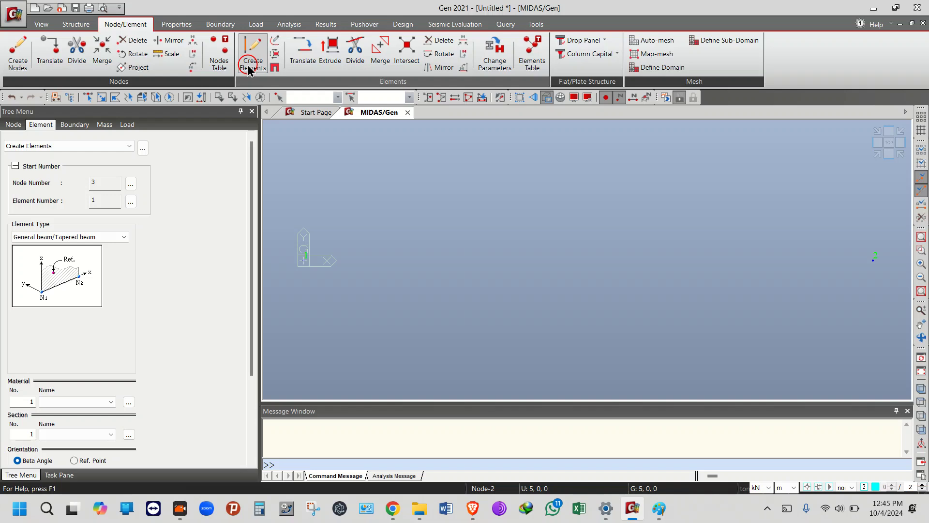
click(304, 261)
click(874, 261)
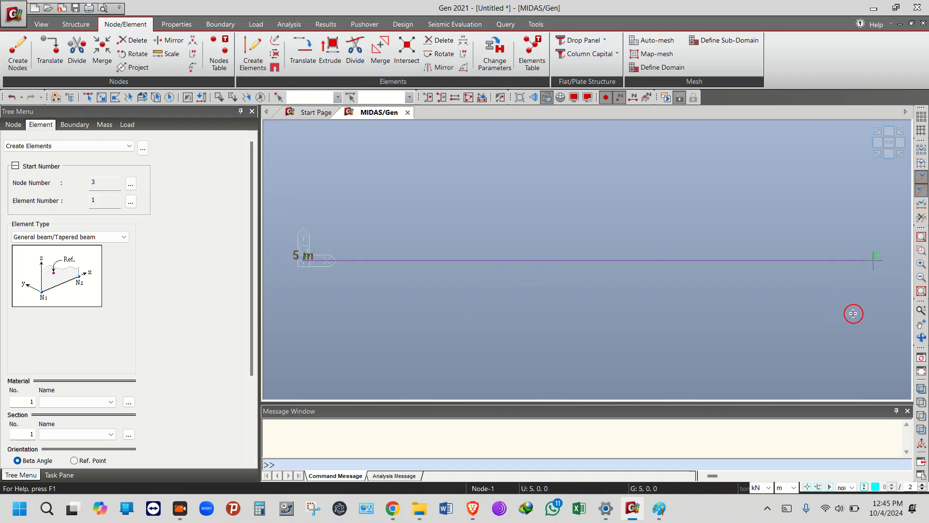
click(874, 261)
click(590, 242)
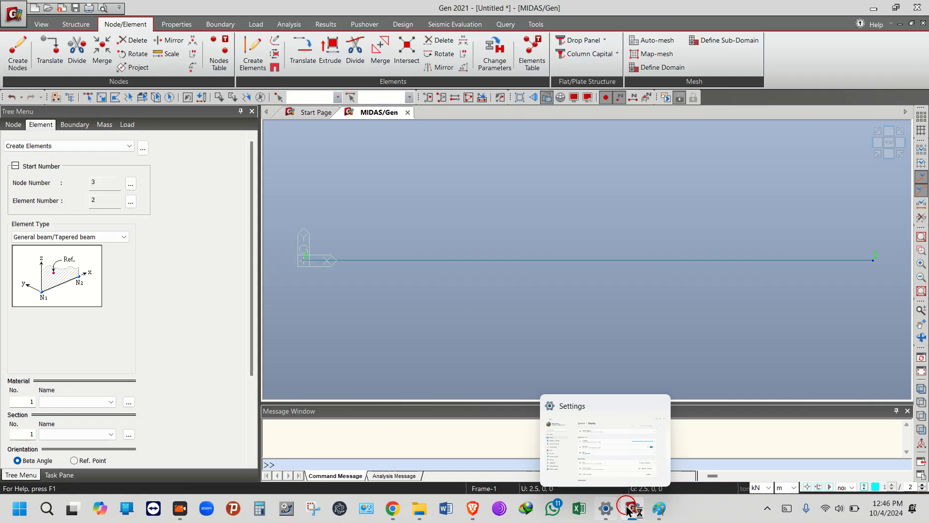
- Switch to Paint and sketch a sway line along the frame's left column, a labelled vertical arrow and a horizontal arrow near the base
click(666, 513)
mouse_move(245, 390)
mouse_down()
mouse_move(266, 409)
mouse_move(232, 402)
mouse_move(249, 390)
mouse_move(241, 406)
mouse_up()
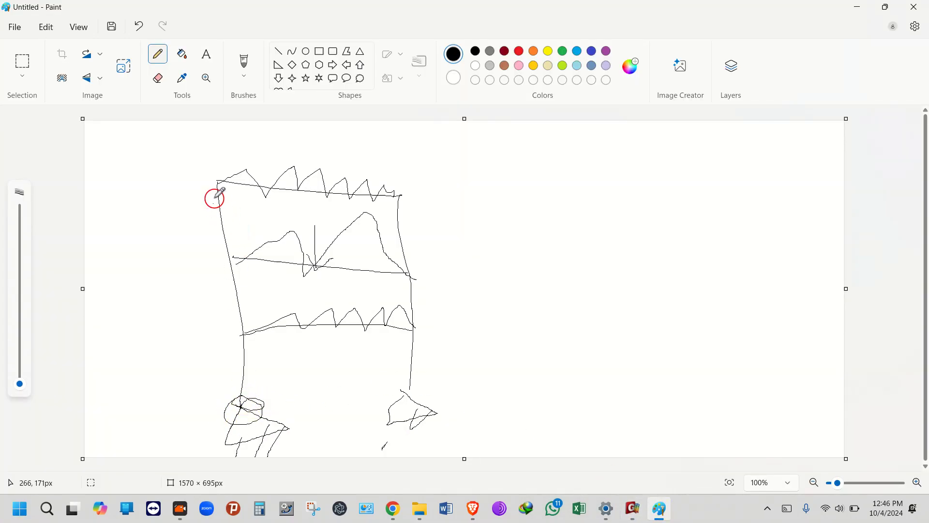
drag(222, 183, 252, 396)
mouse_move(162, 296)
mouse_down()
mouse_move(171, 213)
mouse_move(156, 218)
mouse_move(179, 222)
mouse_up()
mouse_move(131, 193)
mouse_down()
mouse_move(152, 182)
mouse_move(147, 215)
mouse_up()
drag(402, 386, 392, 401)
mouse_move(316, 435)
mouse_down()
mouse_move(356, 430)
mouse_move(351, 451)
mouse_up()
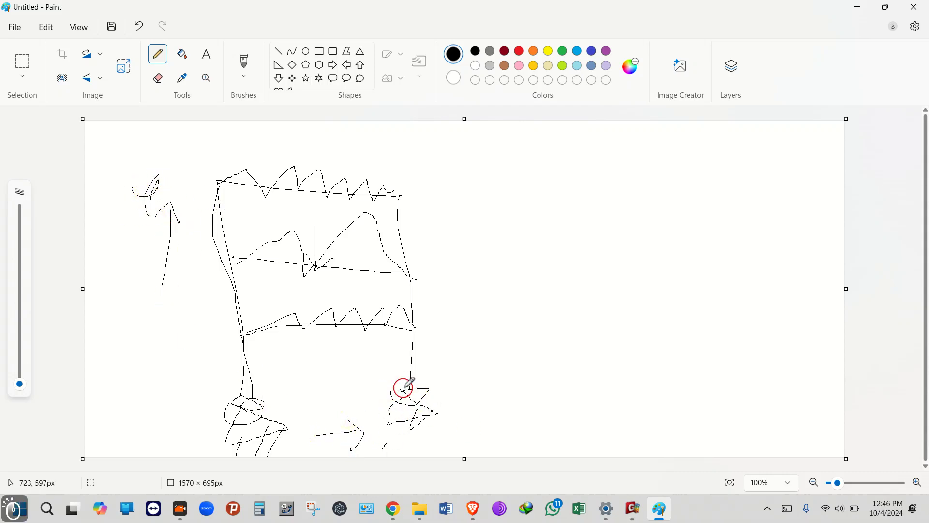
- Sketch offset lines beside the frame's right column and across its two lower beams, and return to midas Gen
mouse_move(408, 197)
mouse_down()
mouse_move(431, 275)
mouse_move(436, 399)
mouse_up()
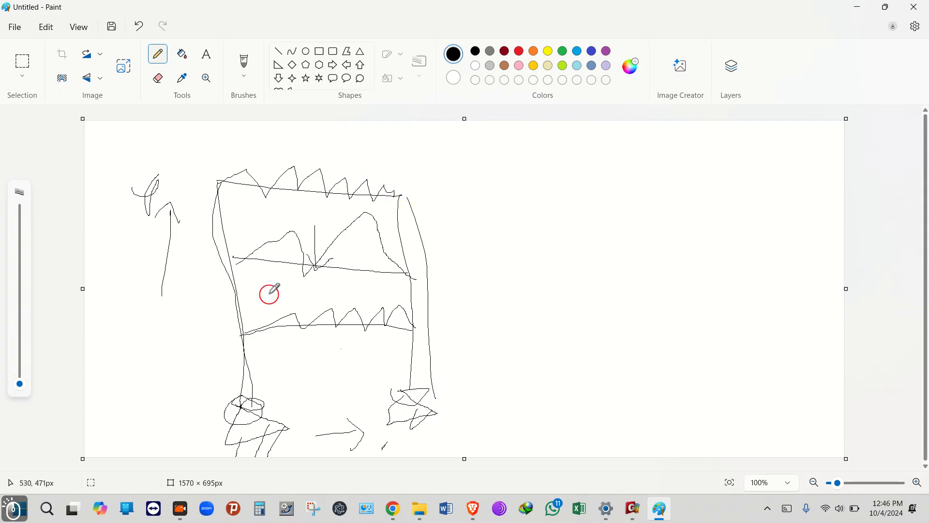
drag(335, 251, 410, 259)
drag(221, 323, 402, 318)
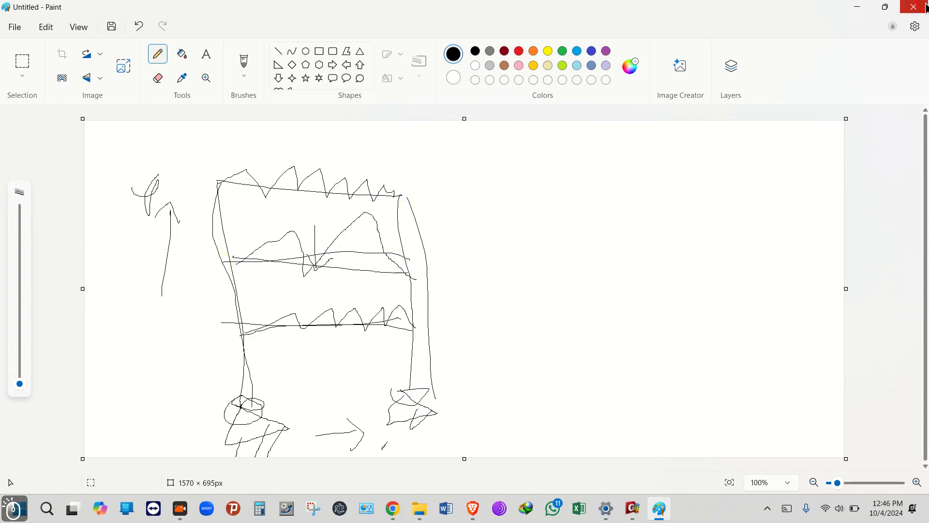
click(858, 7)
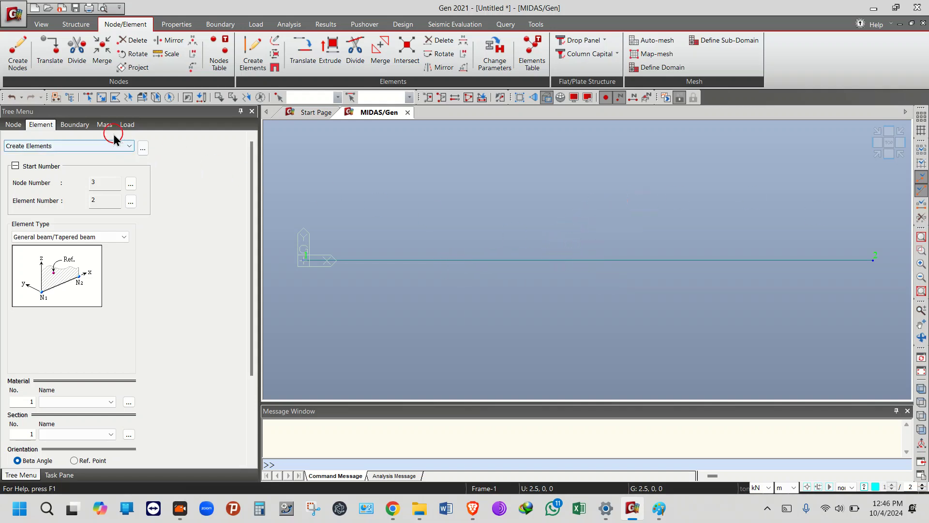
- Open the boundary Supports definition for adding nodal supports
click(232, 31)
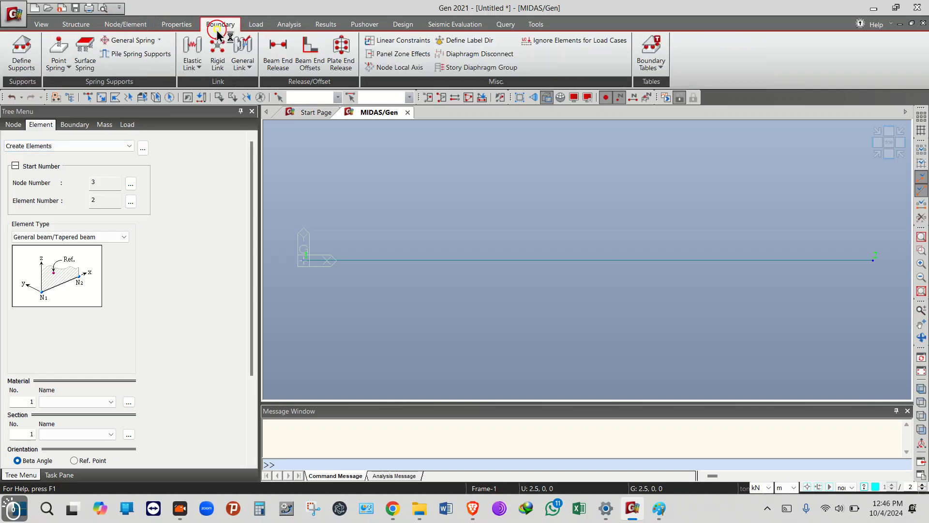
click(27, 69)
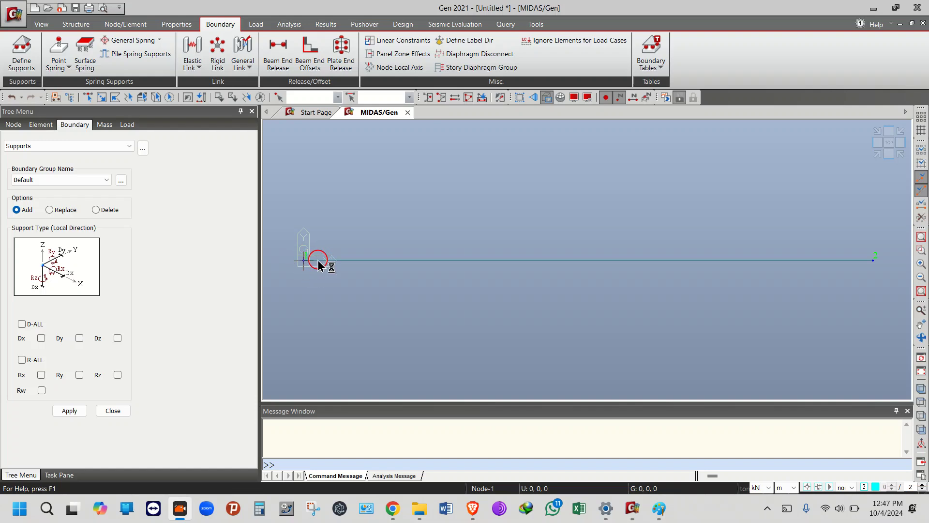
mouse_move(319, 264)
click(169, 98)
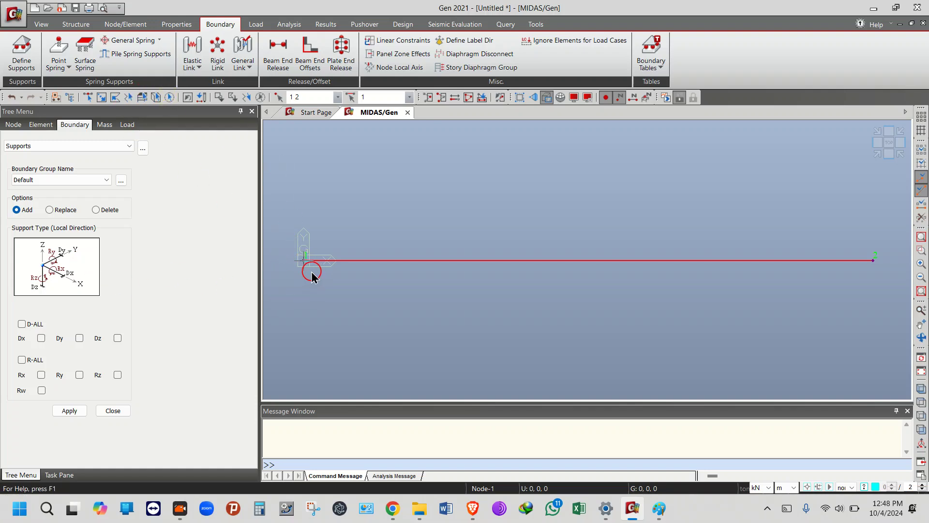
click(88, 96)
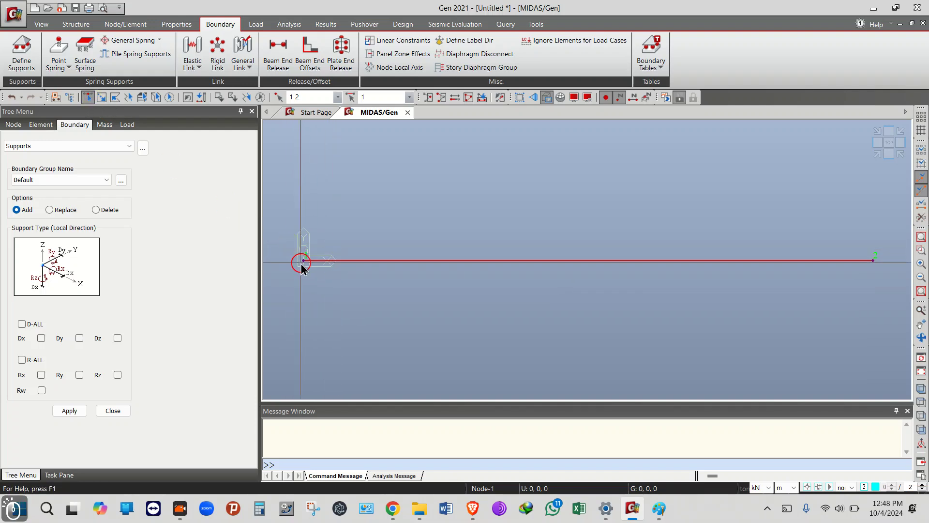
click(303, 261)
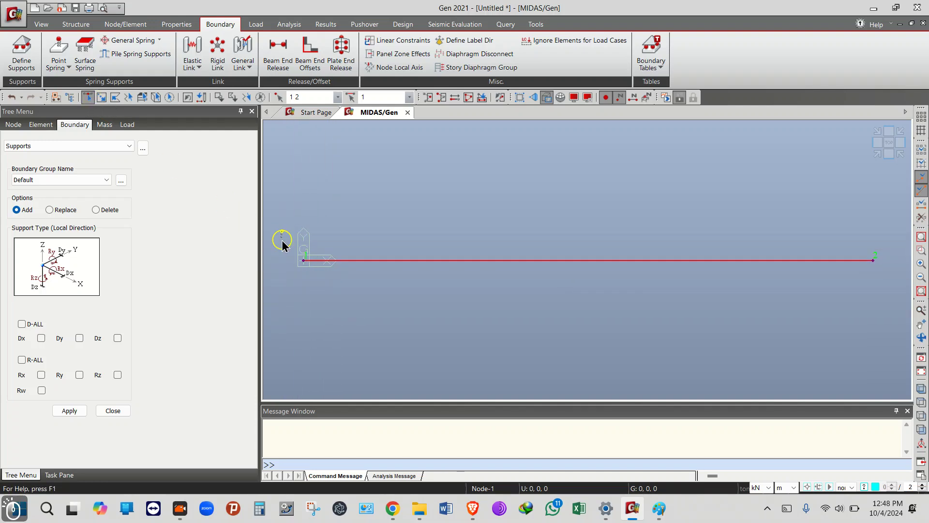
click(288, 195)
click(344, 334)
click(589, 274)
click(841, 255)
click(897, 323)
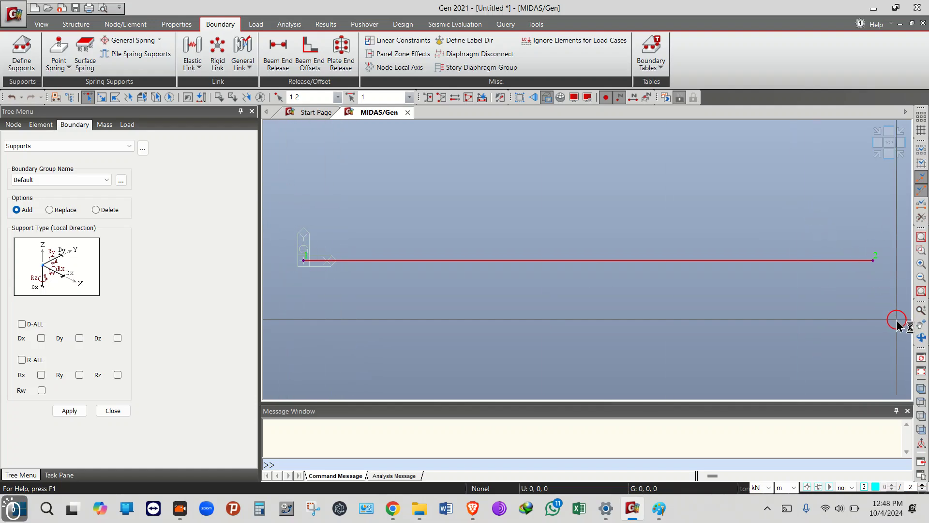
click(307, 183)
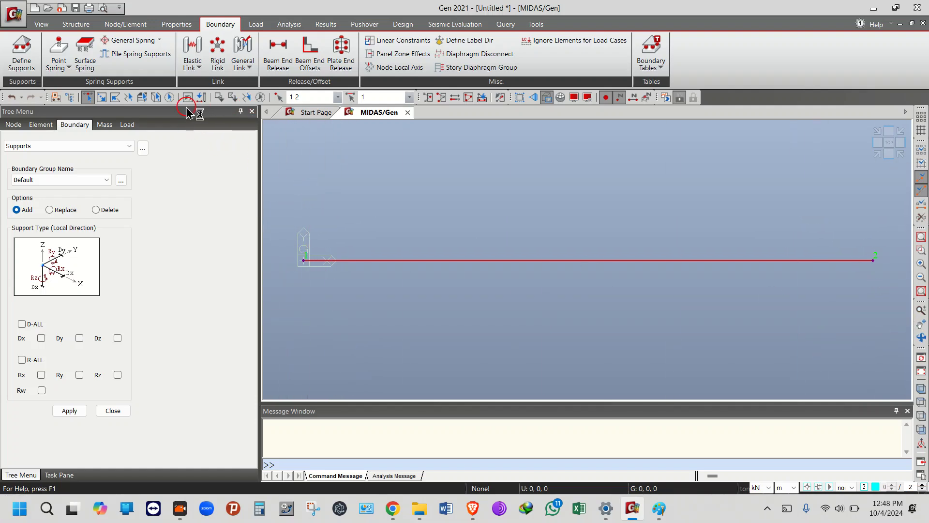
click(267, 96)
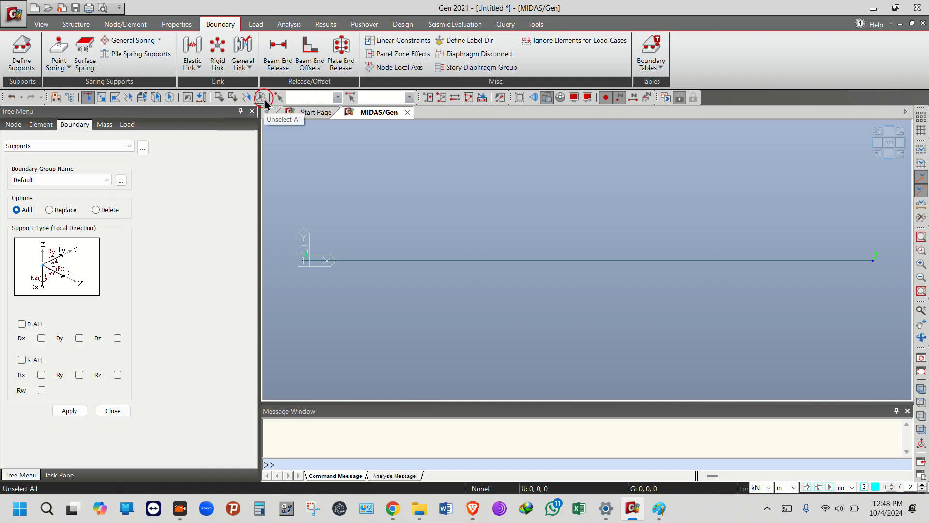
- Window-select both end nodes of the beam, and clear the selection
click(102, 97)
click(269, 238)
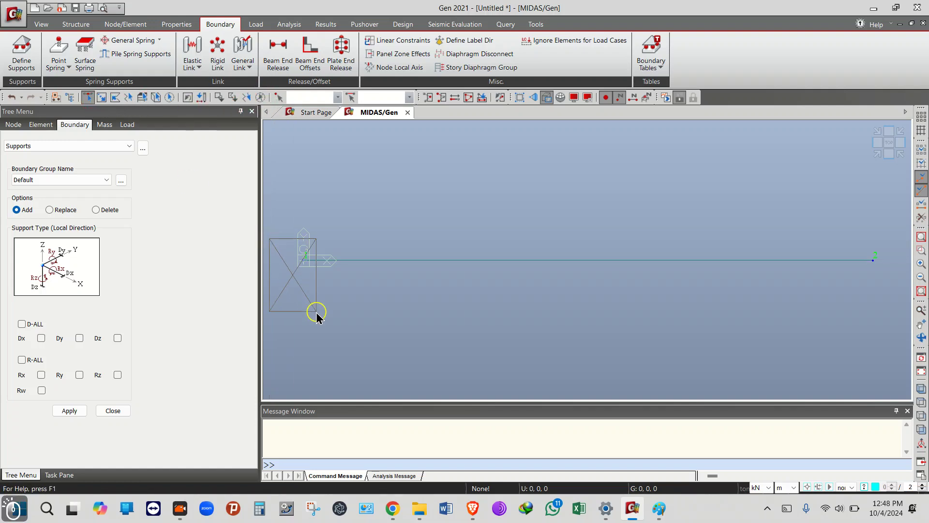
click(315, 312)
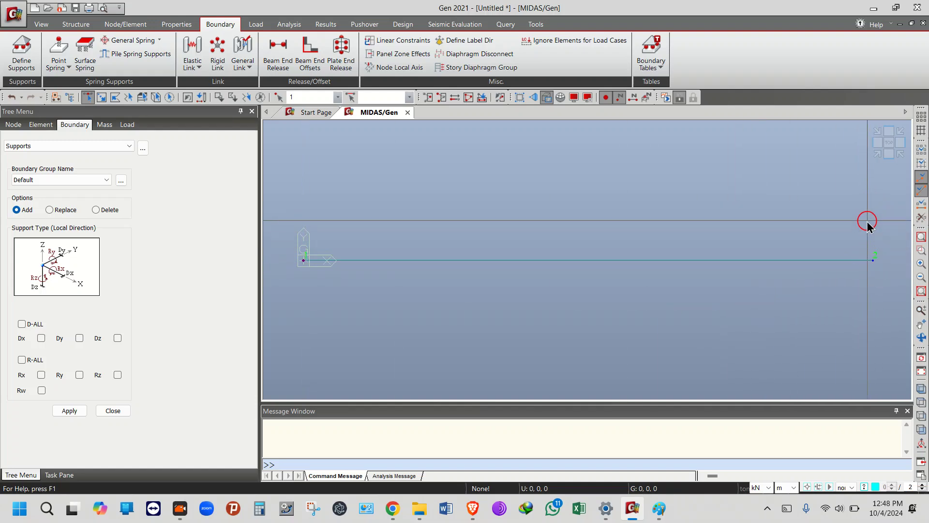
drag(853, 216, 906, 304)
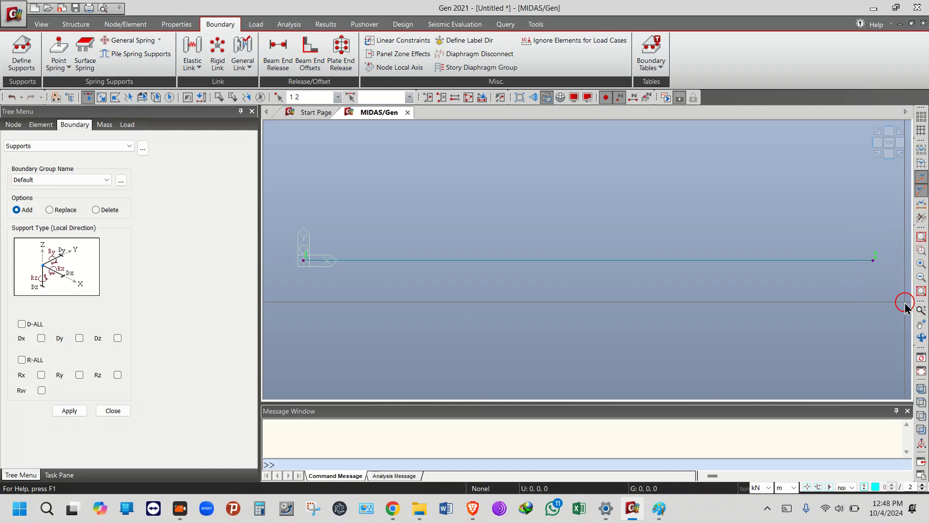
click(261, 97)
- Add a support to the beam's origin node with Dx, Dy and Dz restrained
click(88, 98)
drag(267, 218, 356, 378)
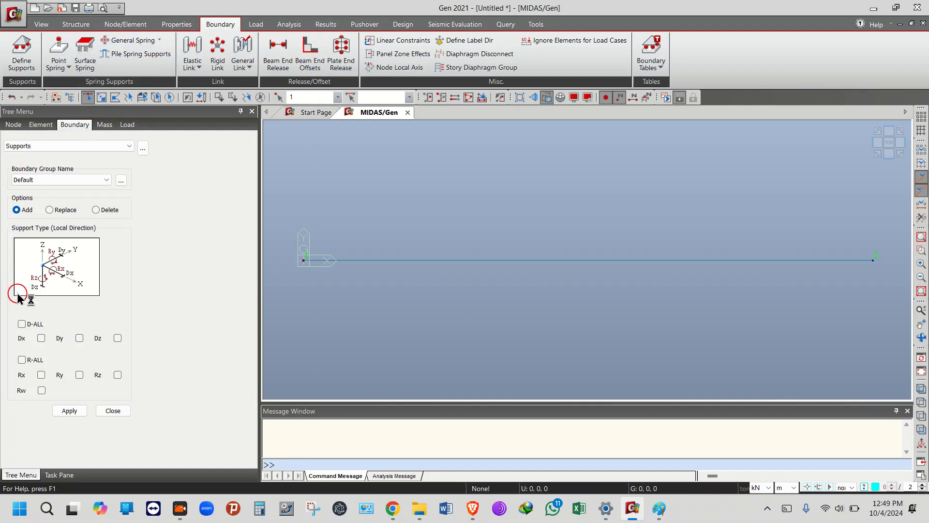
click(41, 339)
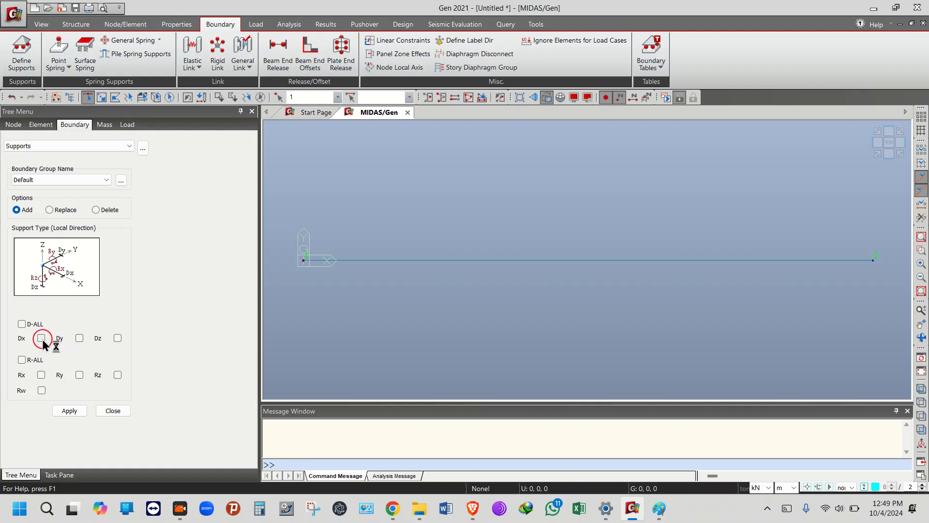
click(79, 339)
click(118, 339)
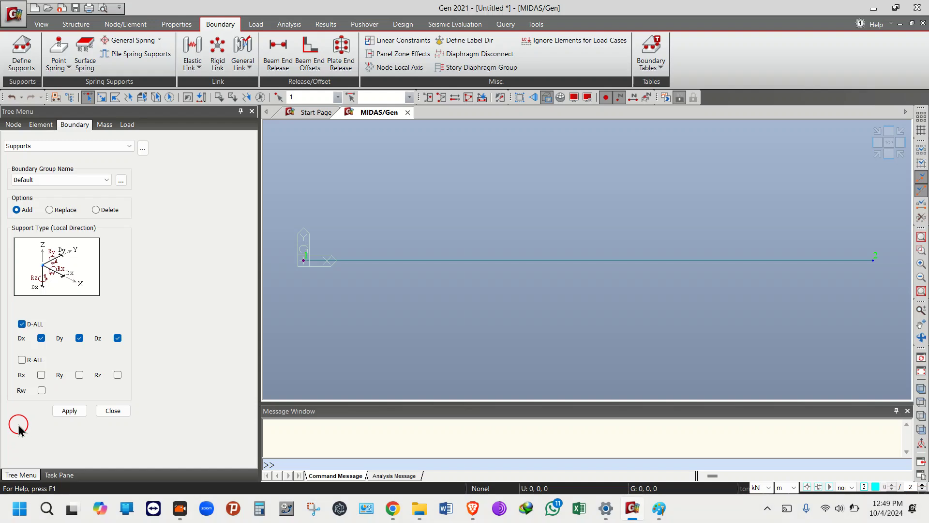
click(79, 412)
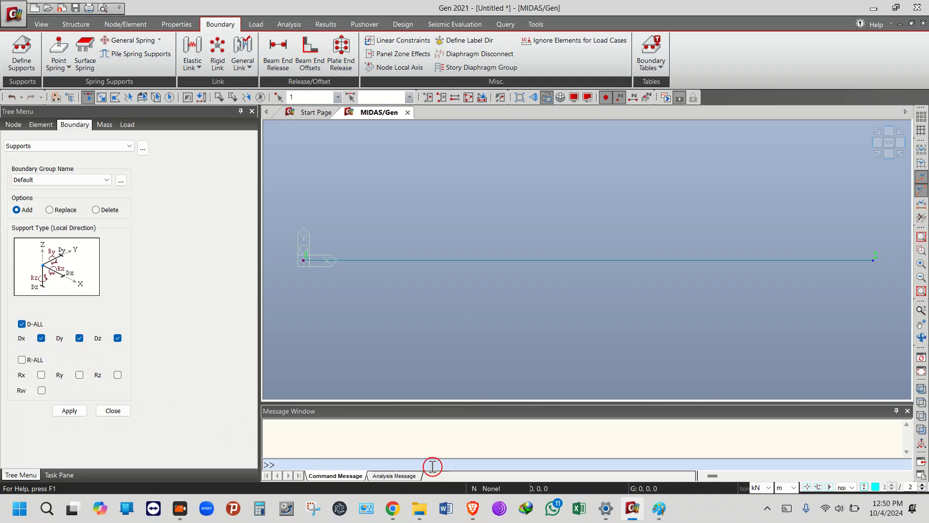
click(70, 411)
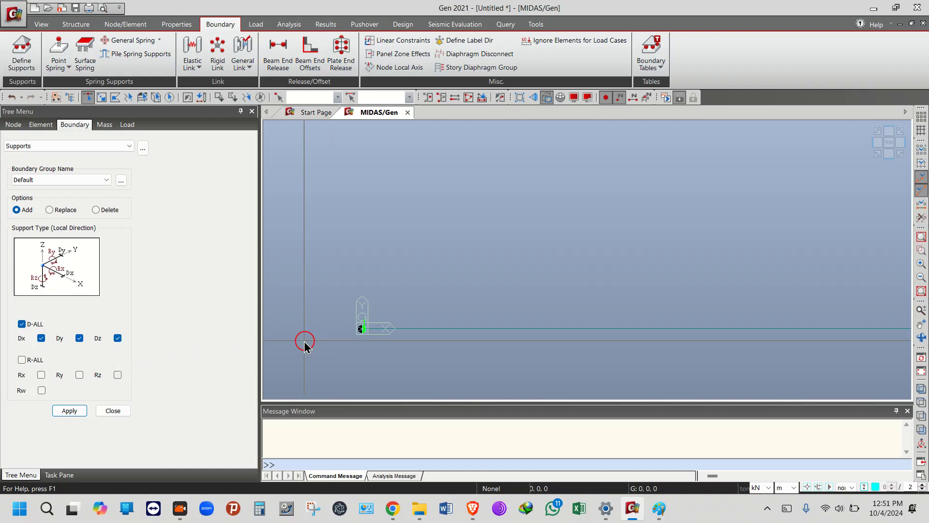
- Set up a support for the beam's far-end node with Dy and Dz restrained and Dx released
click(359, 329)
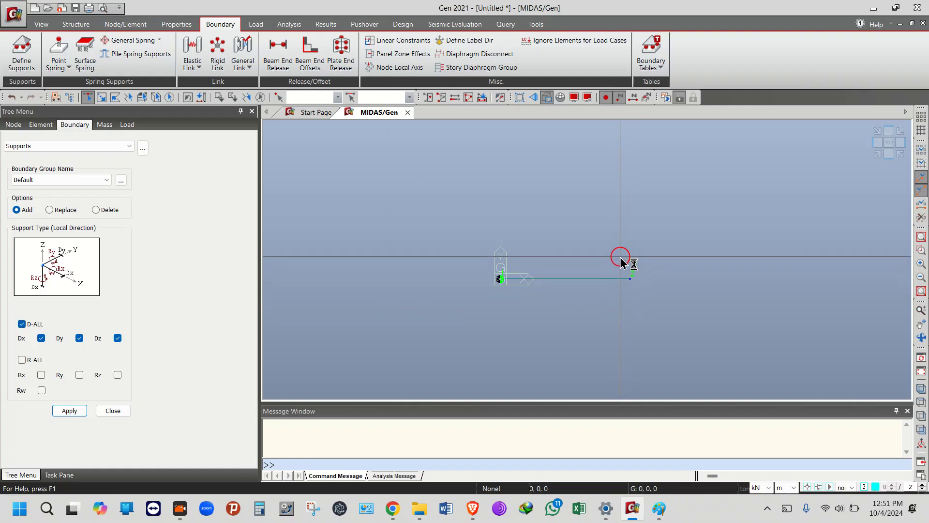
drag(620, 253, 664, 310)
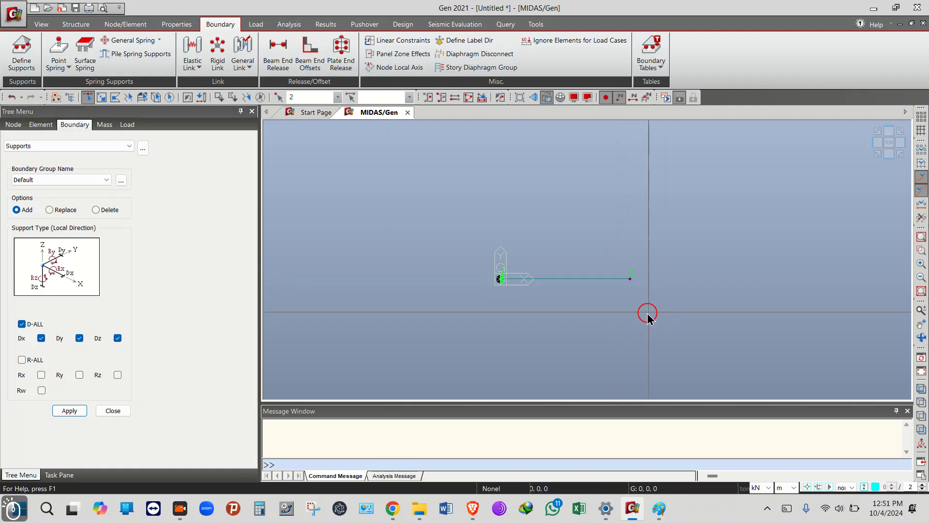
click(47, 342)
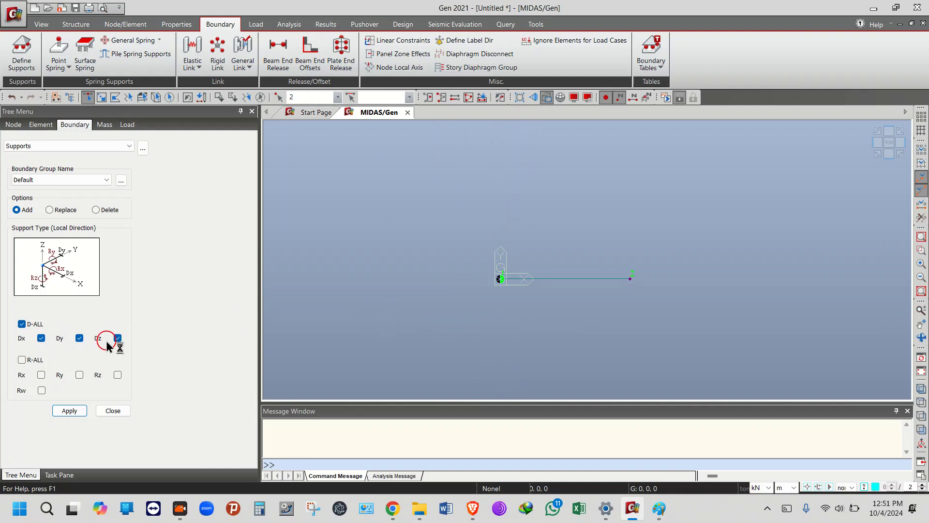
click(41, 338)
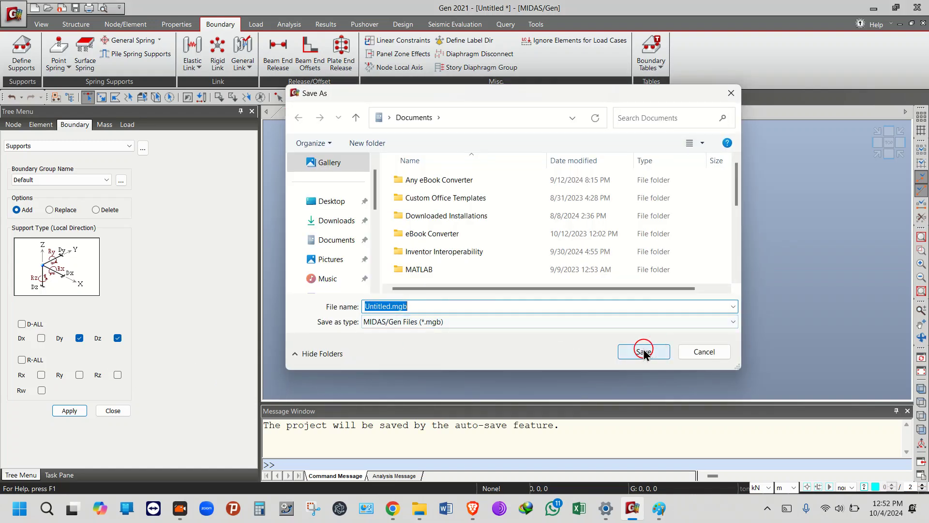
- Save the model on the Desktop as "ss beam"
click(390, 307)
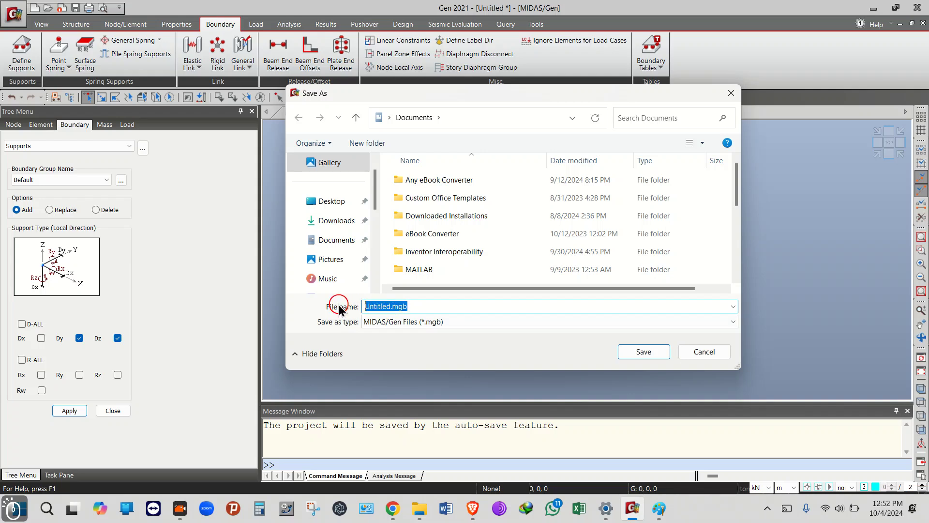
text(ss beam)
click(332, 200)
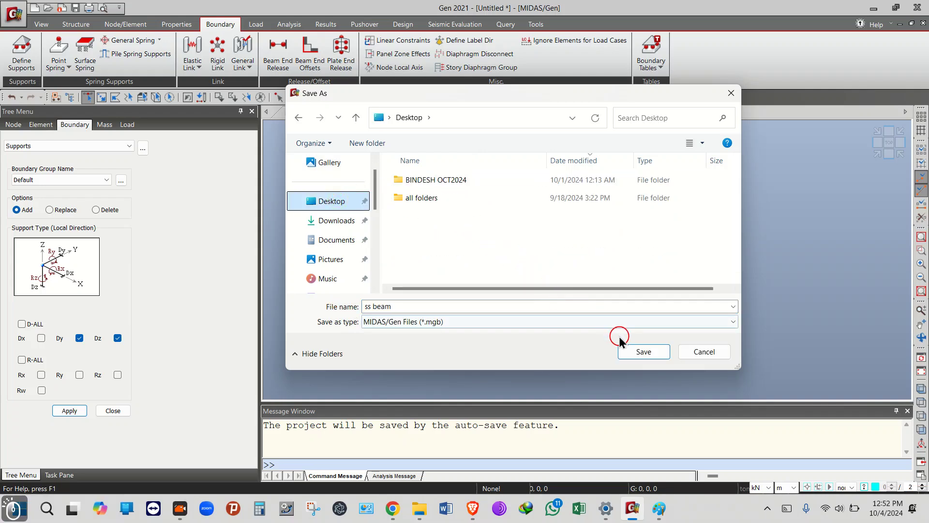
click(629, 352)
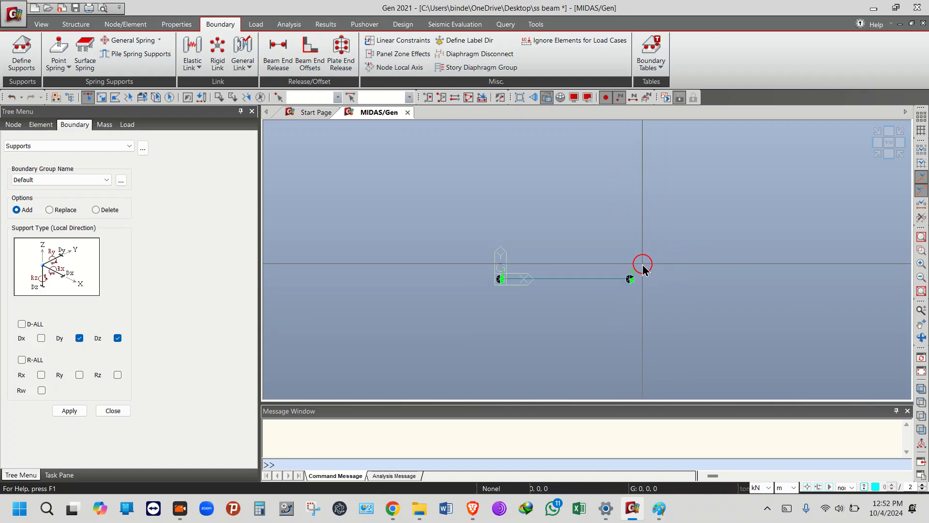
- Start a new material definition with Steel as the type of design
click(497, 286)
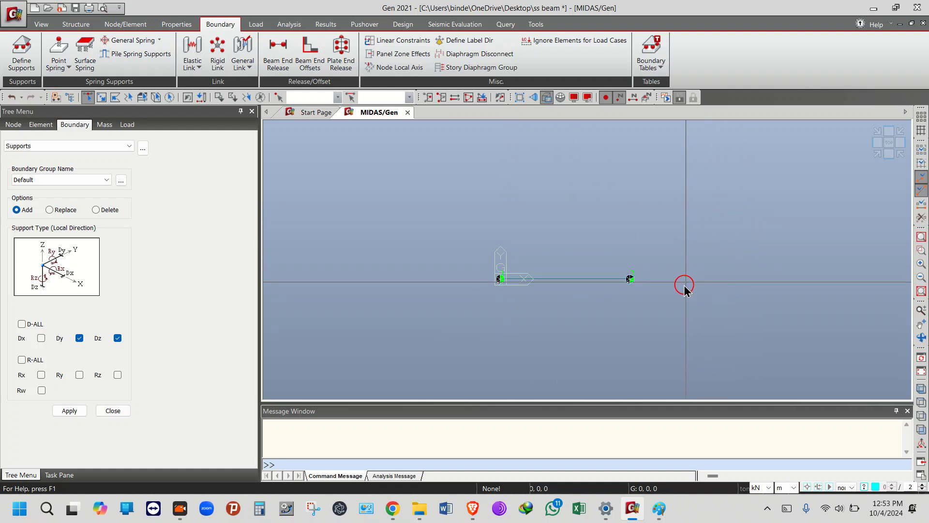
scroll(629, 300, up, 1)
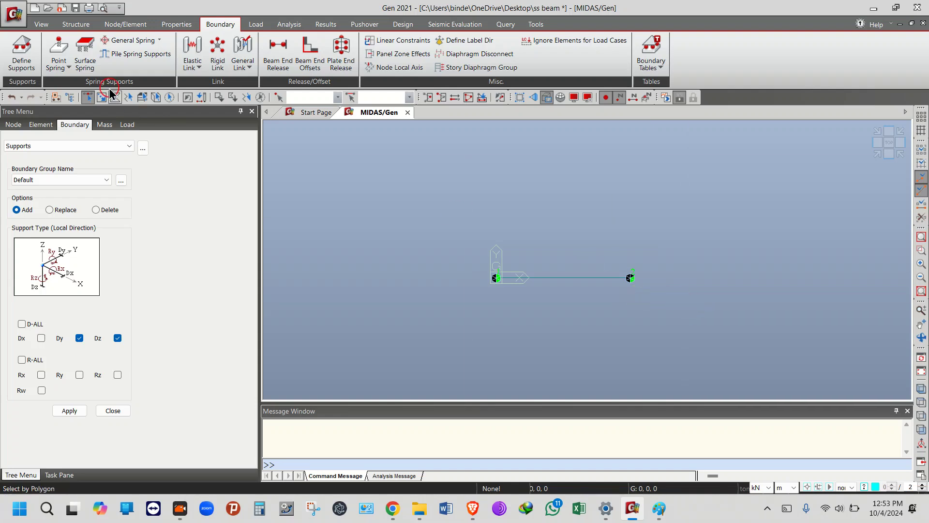
click(107, 28)
click(87, 28)
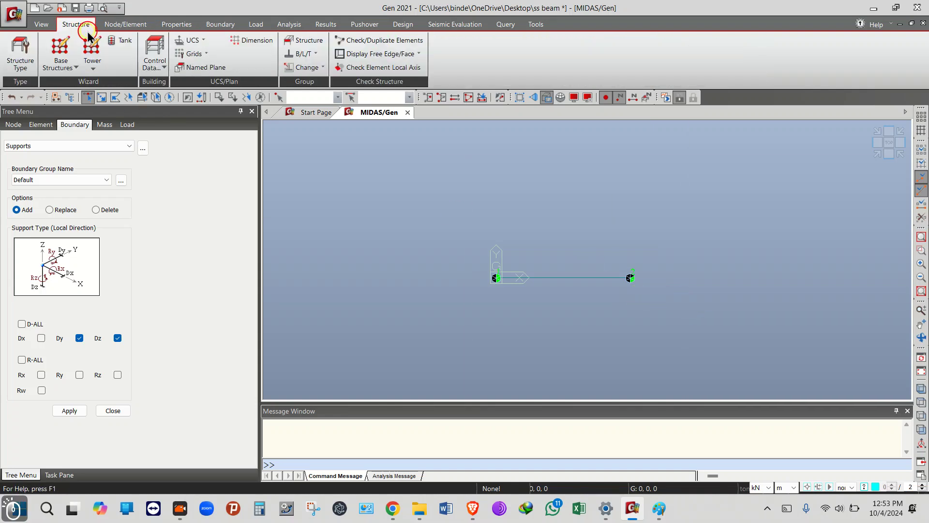
click(176, 25)
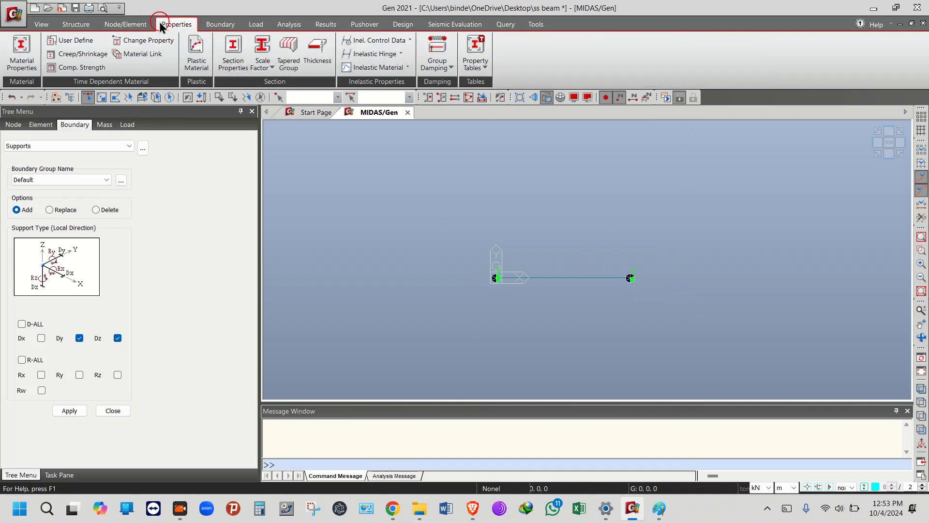
click(22, 51)
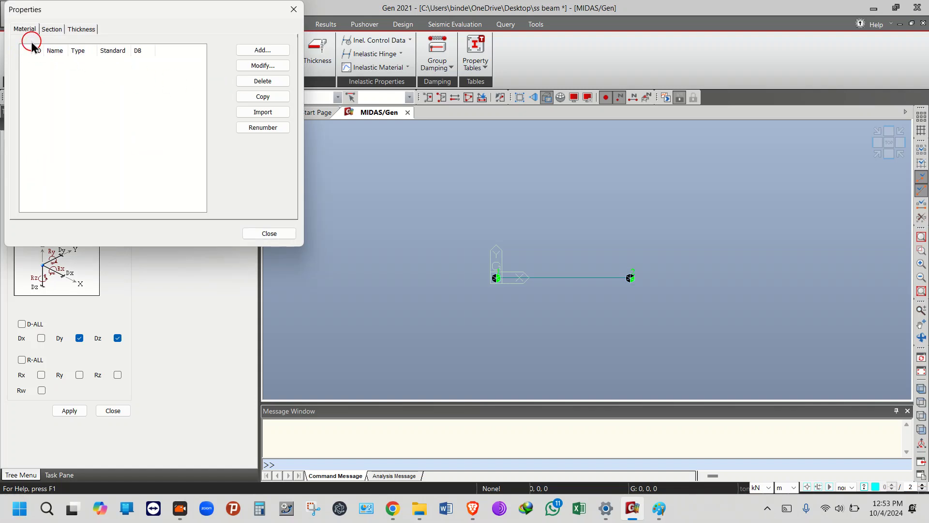
click(268, 50)
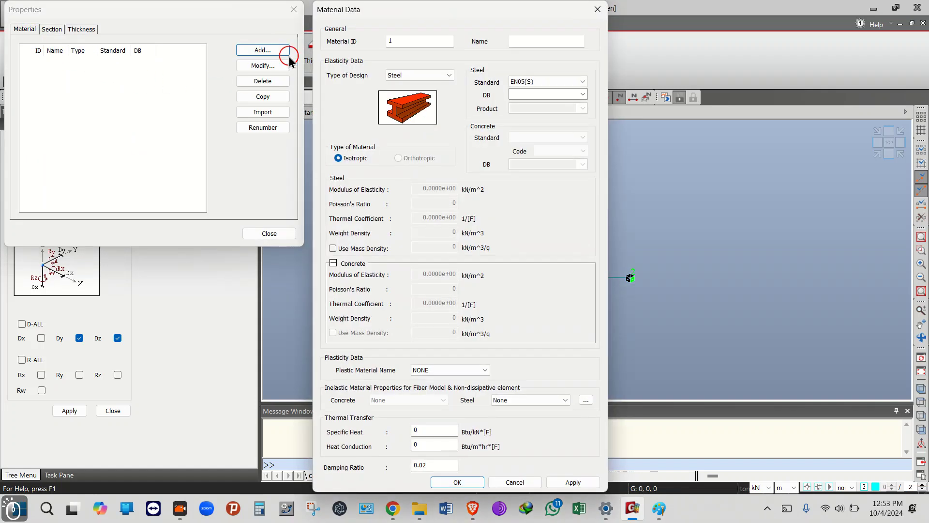
click(425, 75)
click(530, 81)
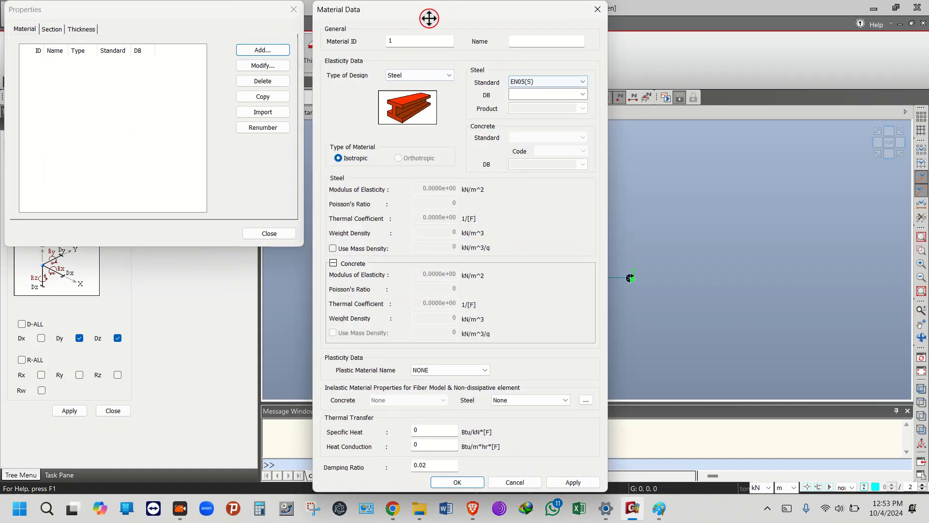
drag(429, 10, 228, 10)
- Set the steel standard of the new material to IS(S)
click(339, 82)
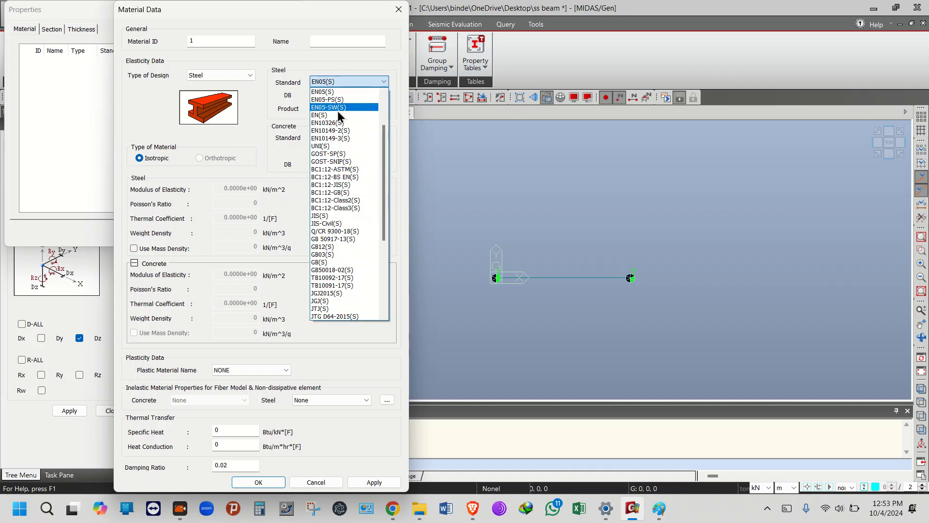
click(336, 217)
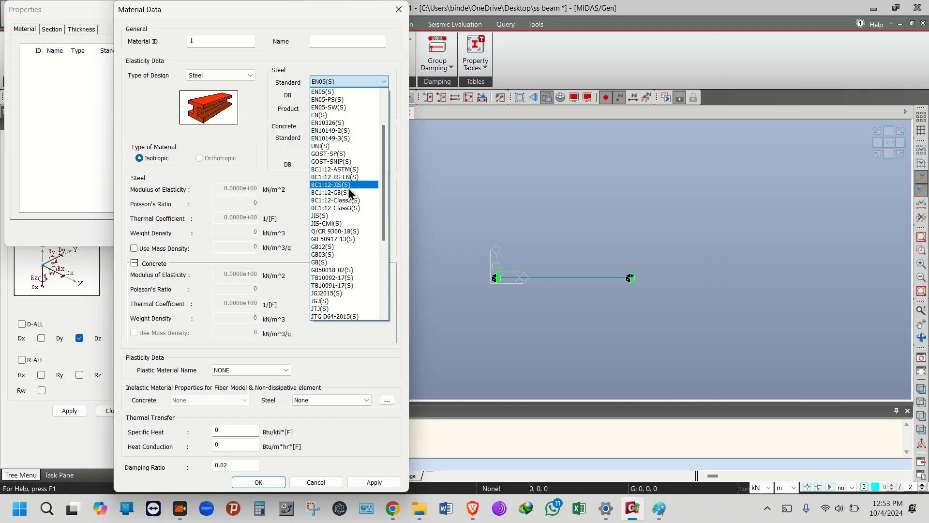
scroll(369, 248, down, 3)
scroll(369, 248, down, 3)
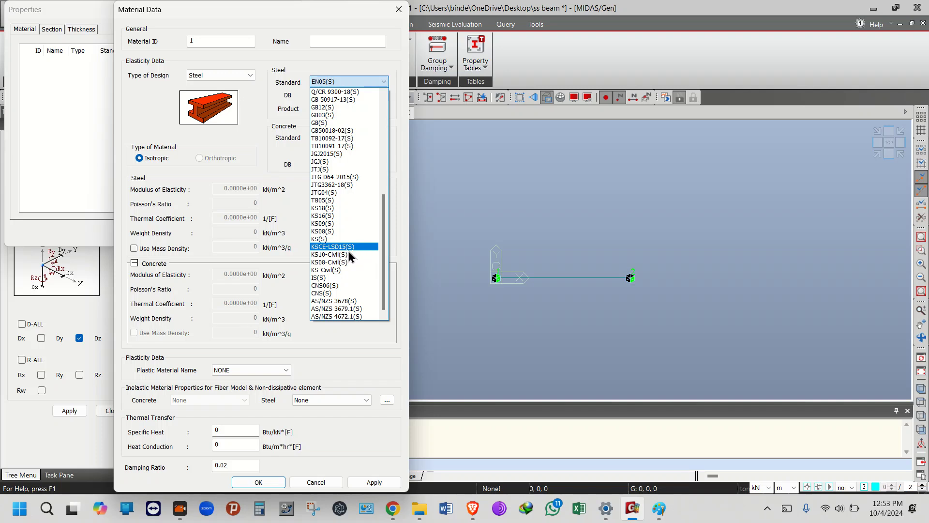
scroll(350, 256, up, 1)
scroll(350, 256, up, 4)
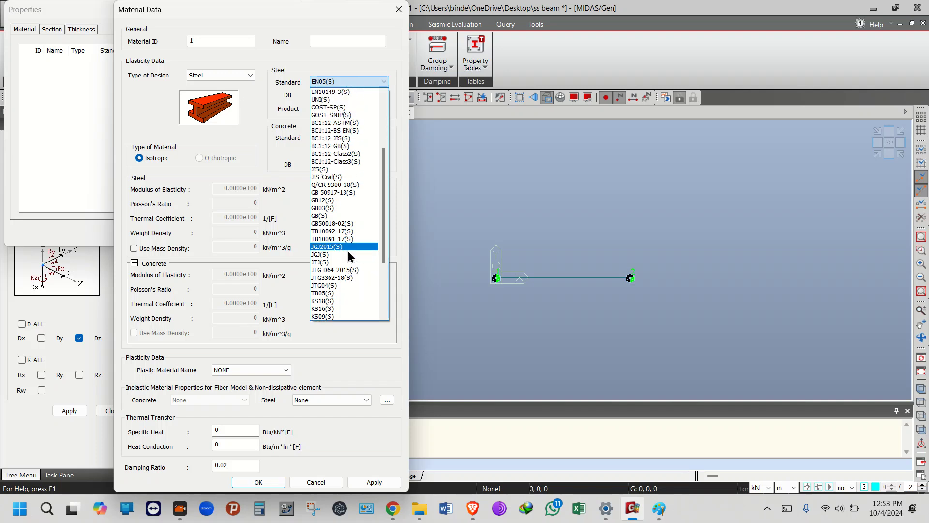
scroll(351, 256, up, 3)
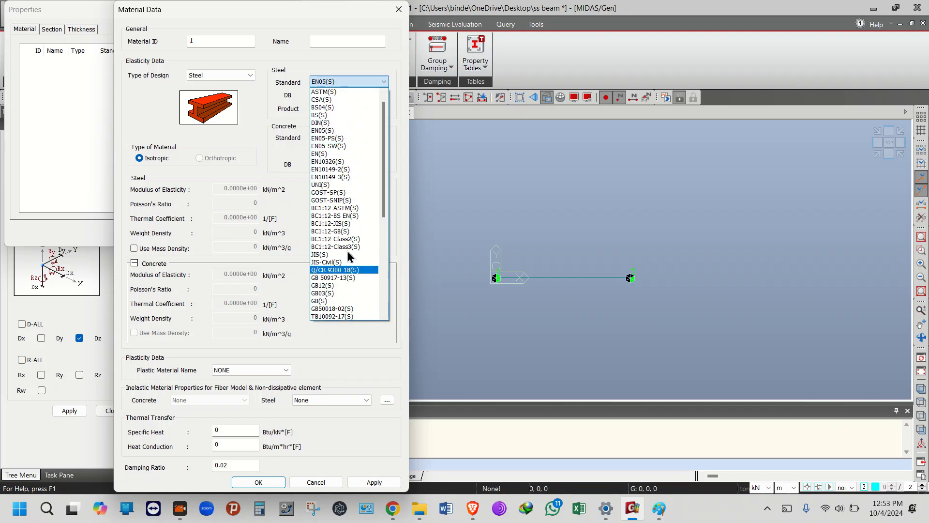
scroll(350, 256, up, 1)
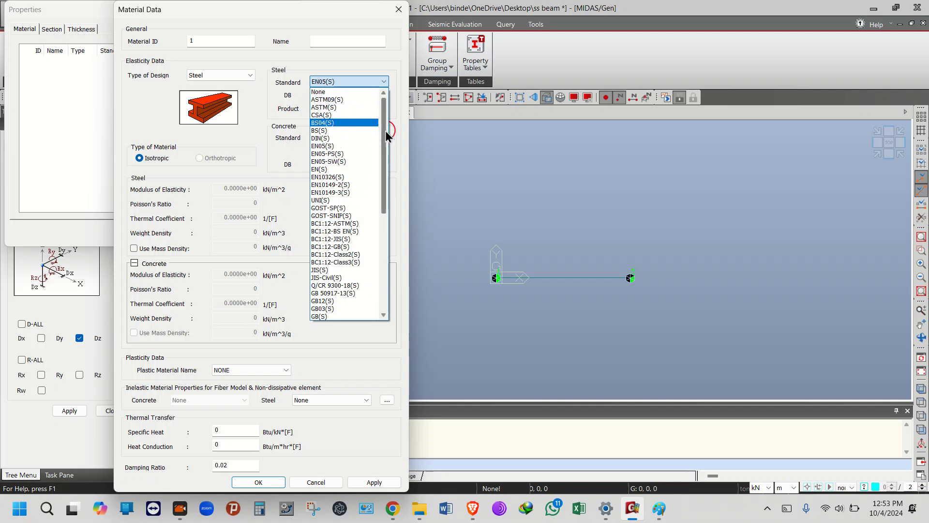
scroll(386, 138, down, 2)
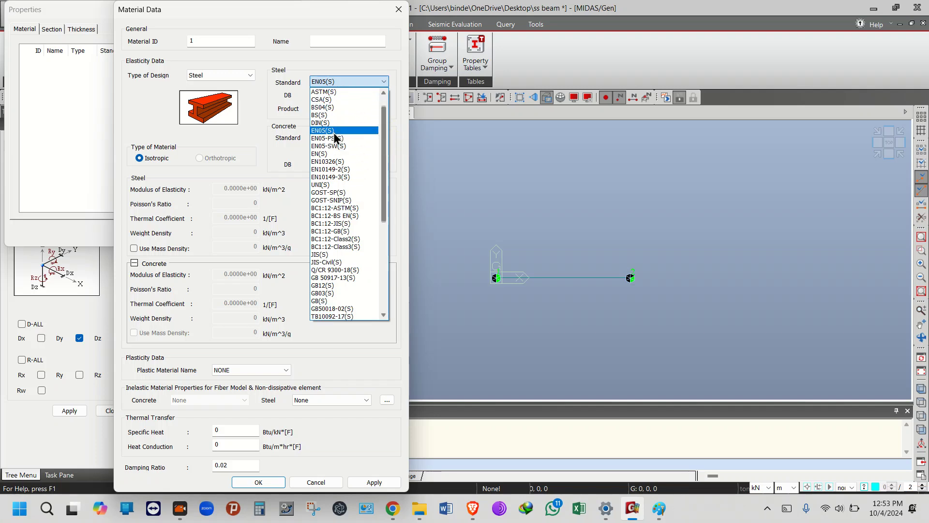
drag(382, 156, 383, 252)
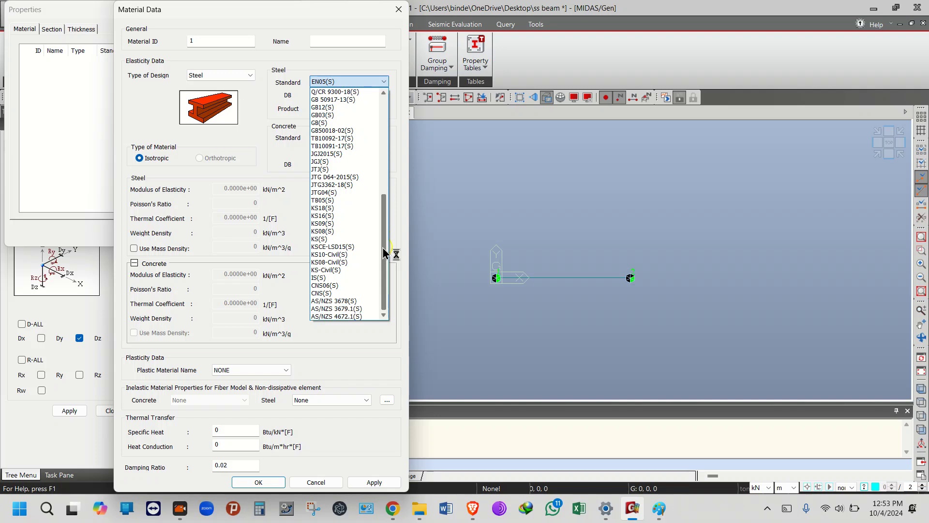
click(335, 278)
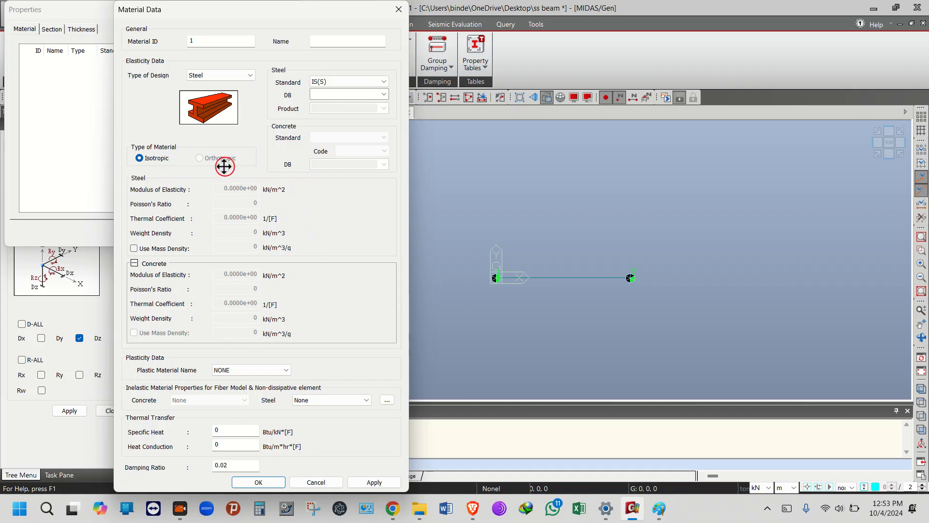
- Choose steel grade Fe410WA from the IS(S) database and add the material under the name Fe410WA
click(382, 94)
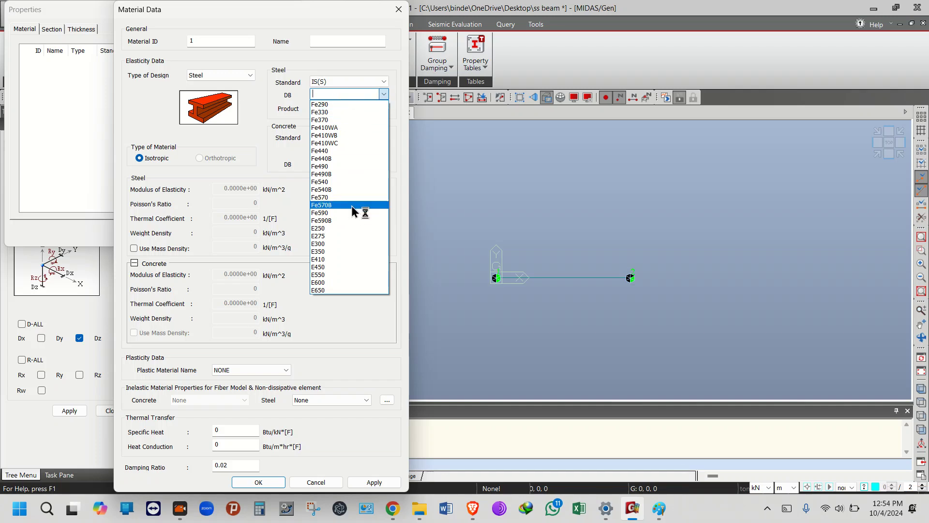
click(339, 105)
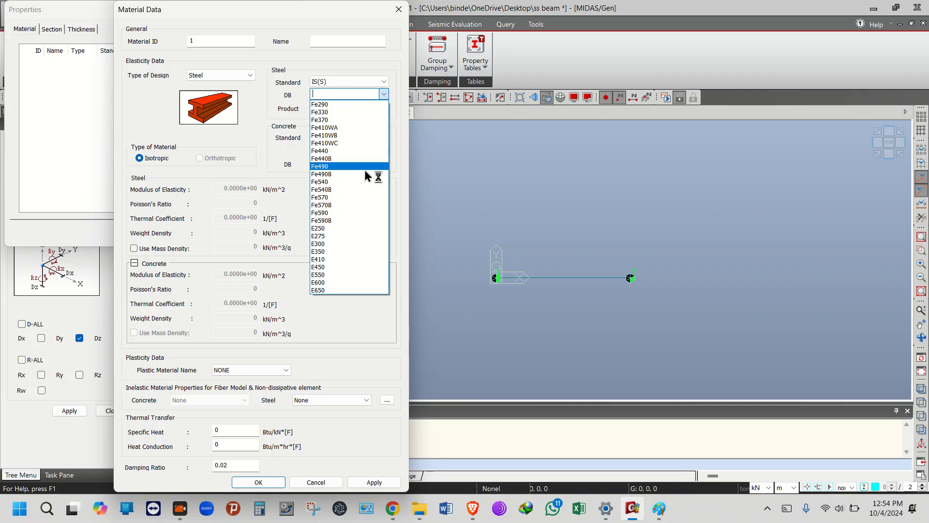
click(342, 130)
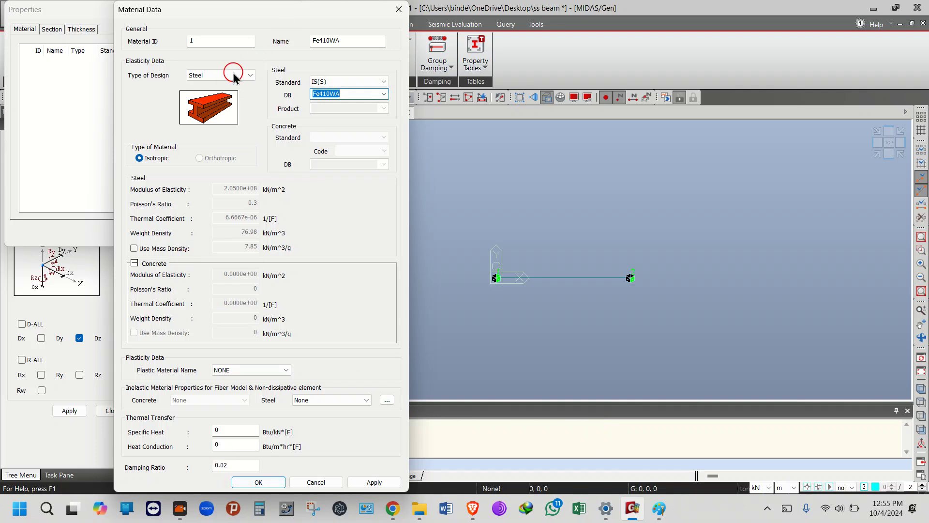
double_click(360, 40)
key(BackSpace)
key(ctrl+z)
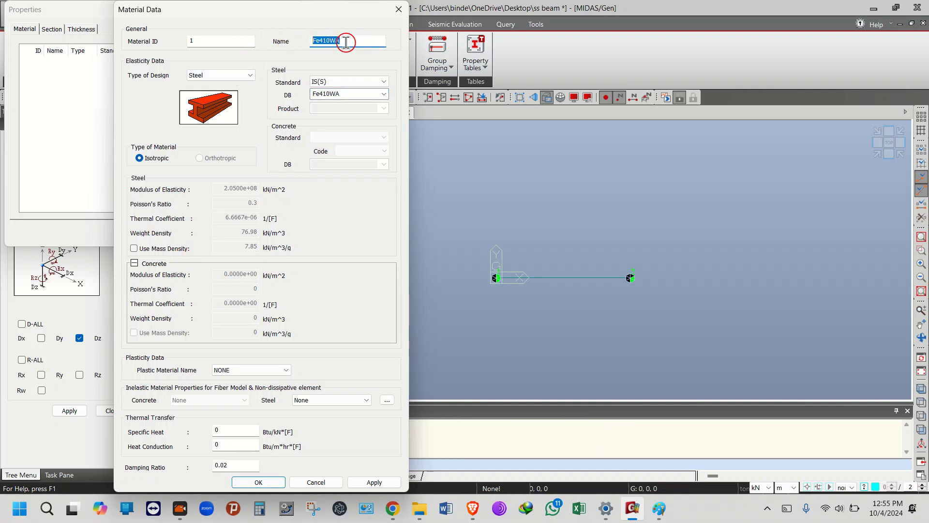
click(251, 483)
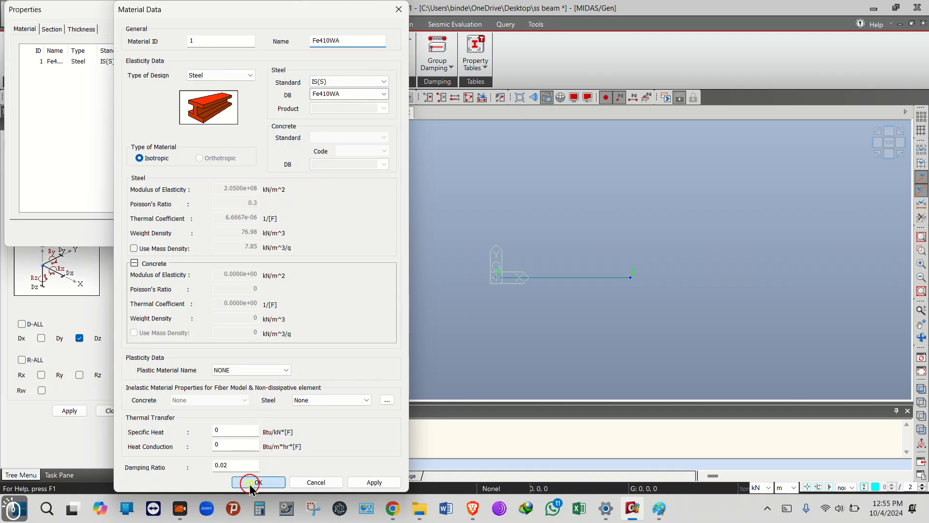
- Start a new section defined by user dimensions with the Solid Round shape
click(51, 30)
click(259, 51)
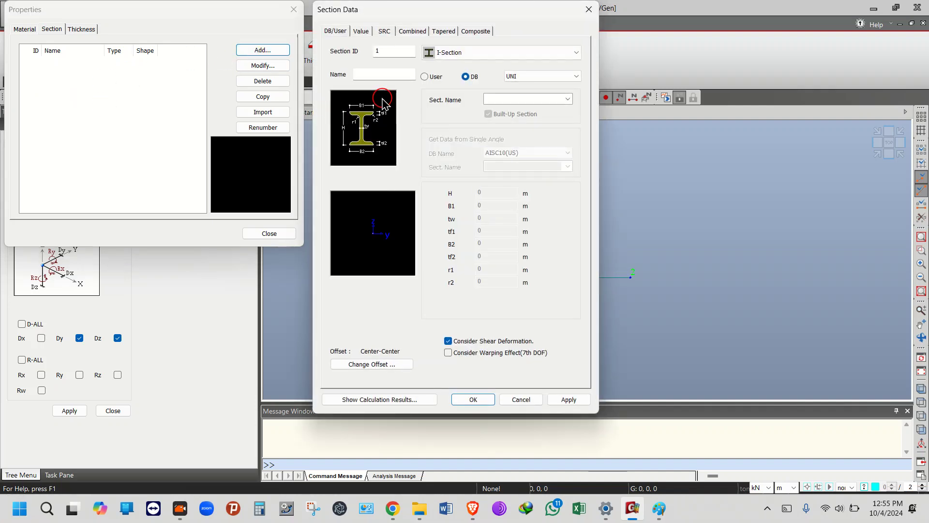
click(532, 85)
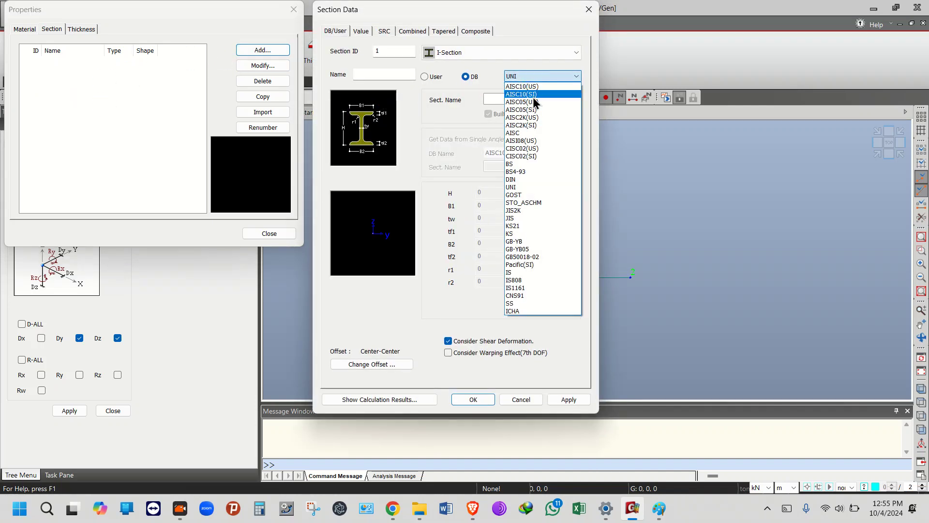
click(426, 76)
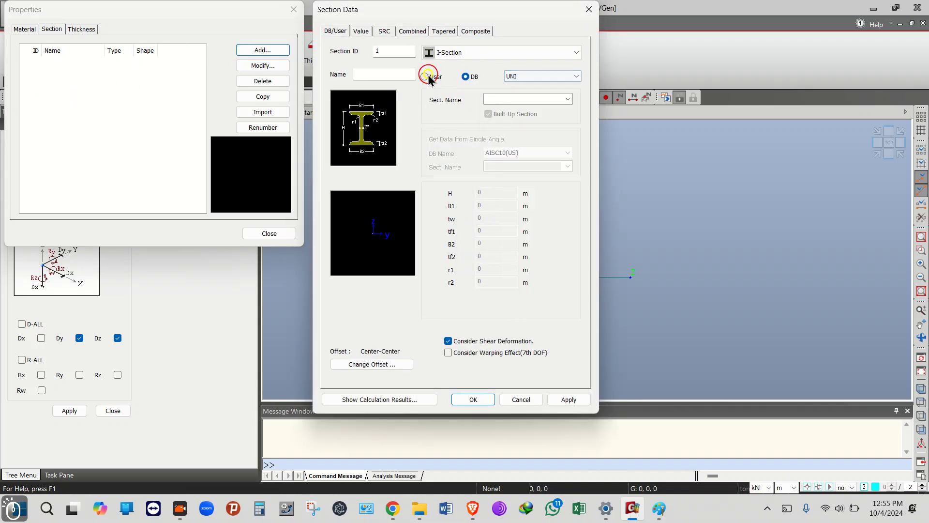
click(426, 76)
click(528, 109)
click(469, 148)
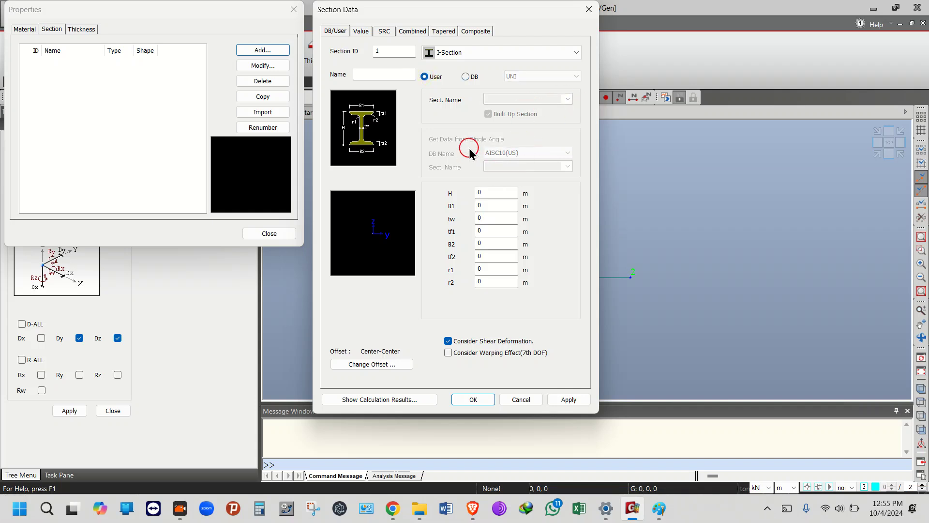
click(467, 77)
click(426, 77)
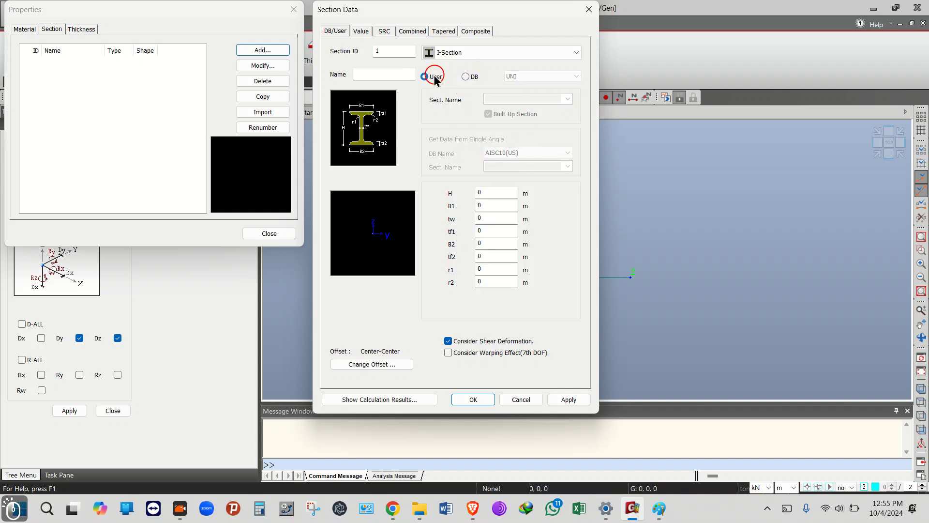
click(473, 52)
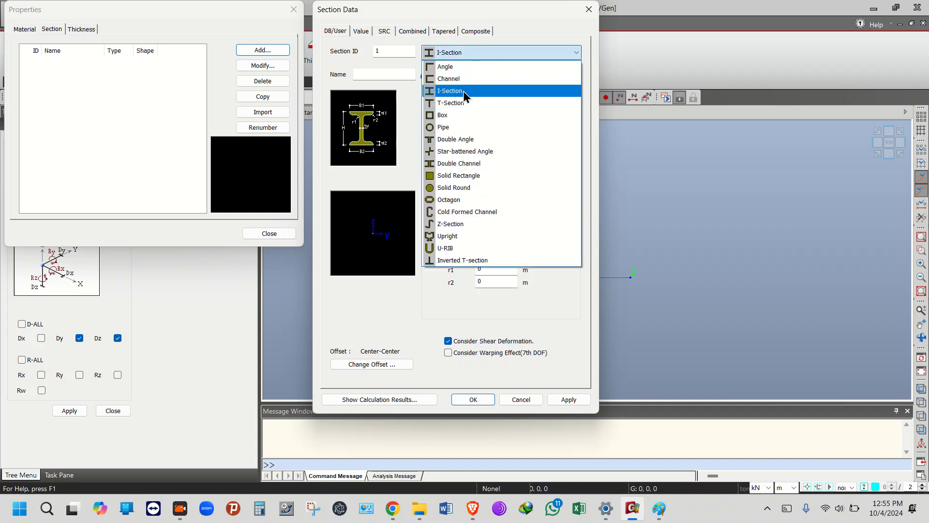
click(450, 189)
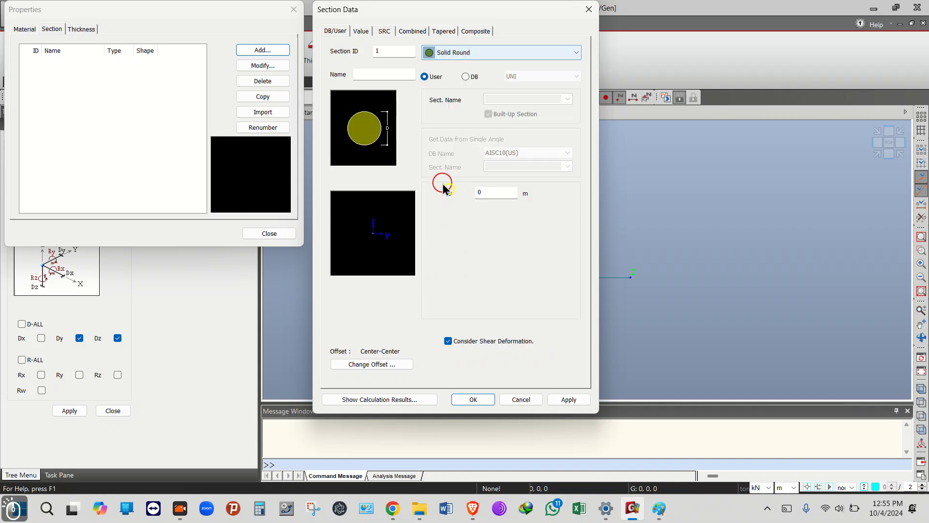
- Try to choose a solid round section from the IS section database
double_click(482, 192)
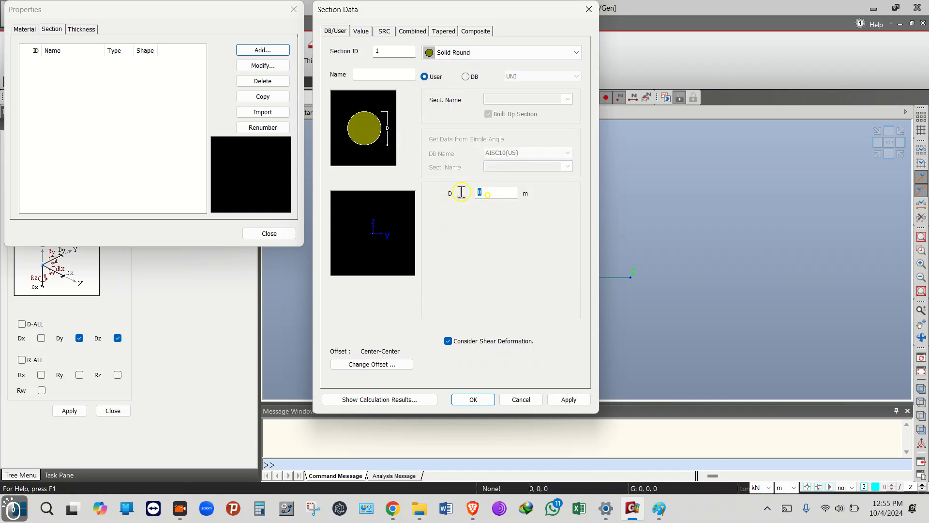
click(466, 76)
click(559, 76)
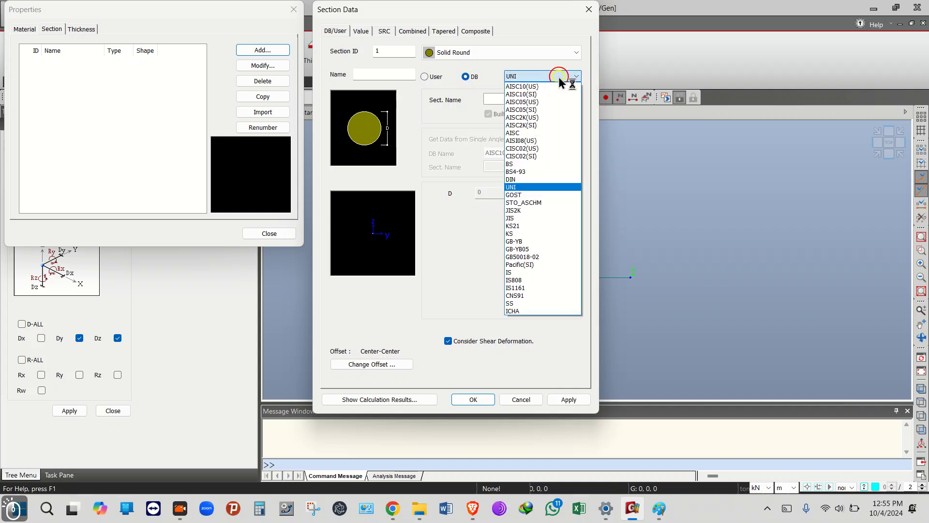
click(542, 272)
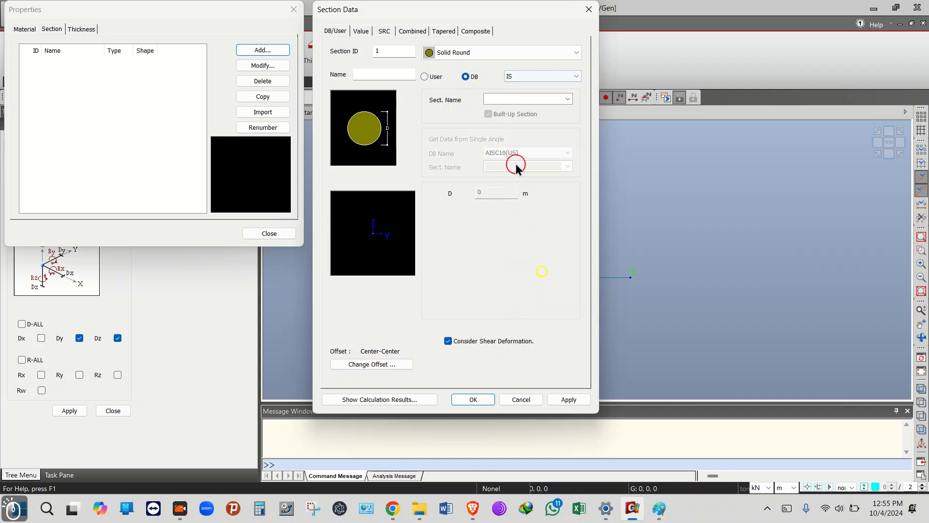
click(567, 99)
click(458, 99)
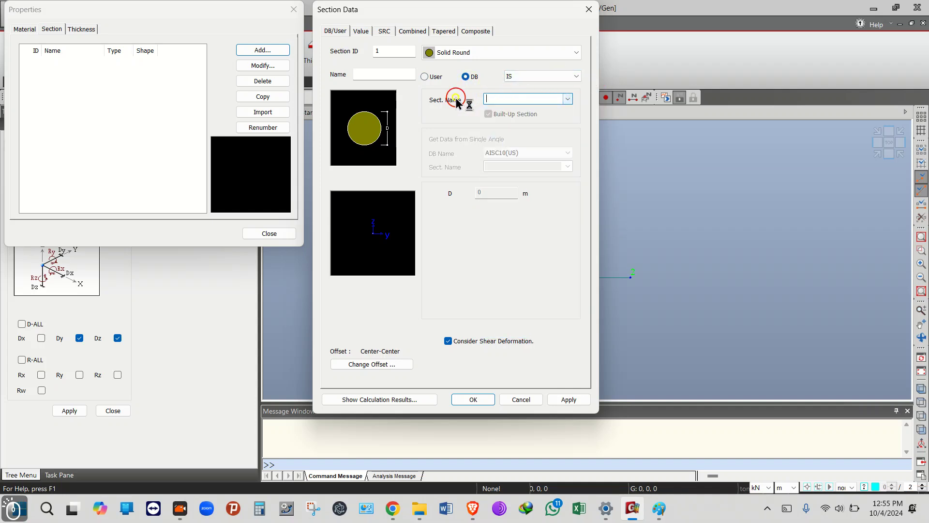
- Define the solid round section by user input and set its diameter D to 0.05 m
click(425, 77)
double_click(486, 188)
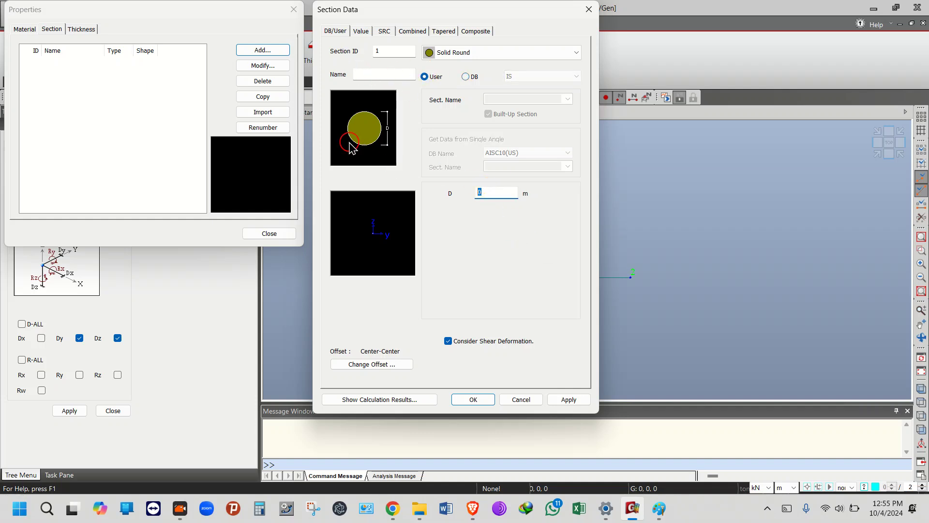
click(488, 192)
text(0.0)
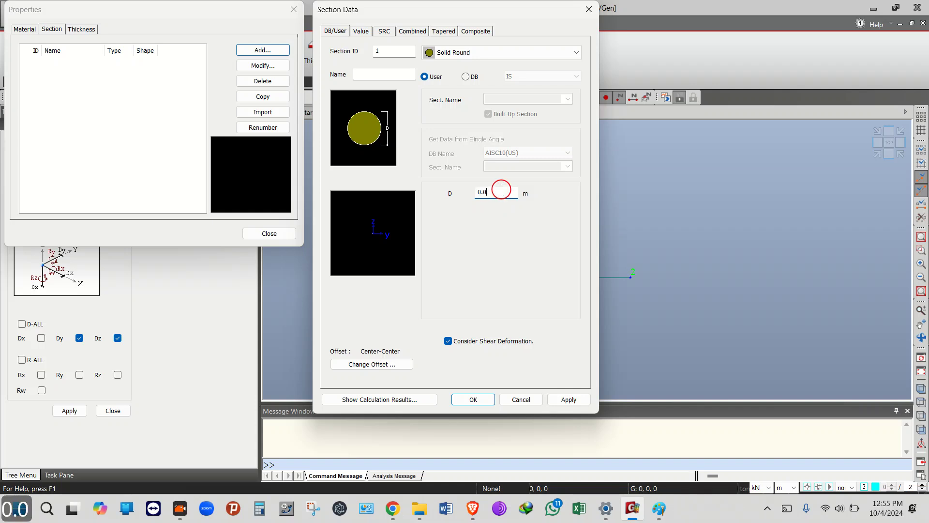
text(5)
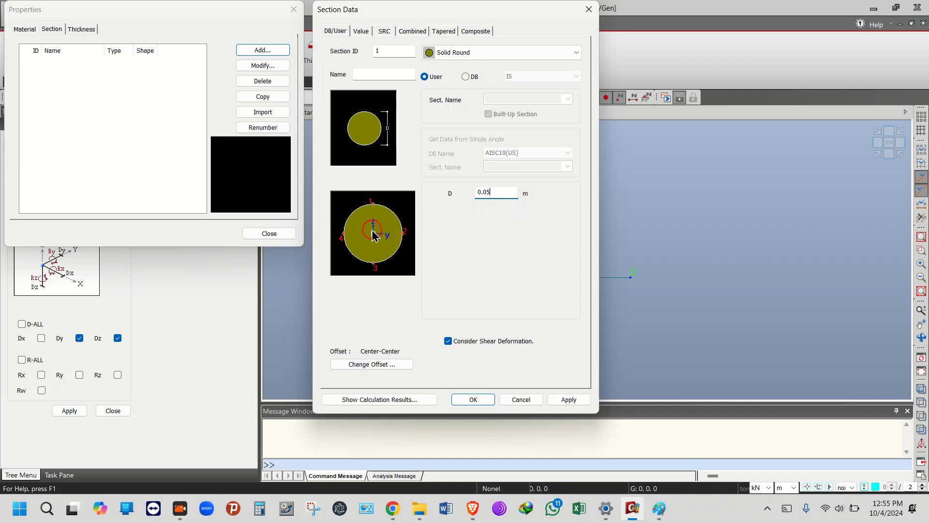
- Try a diameter D of 0.01 m for the solid round section and set it back to 0.05 m
click(494, 189)
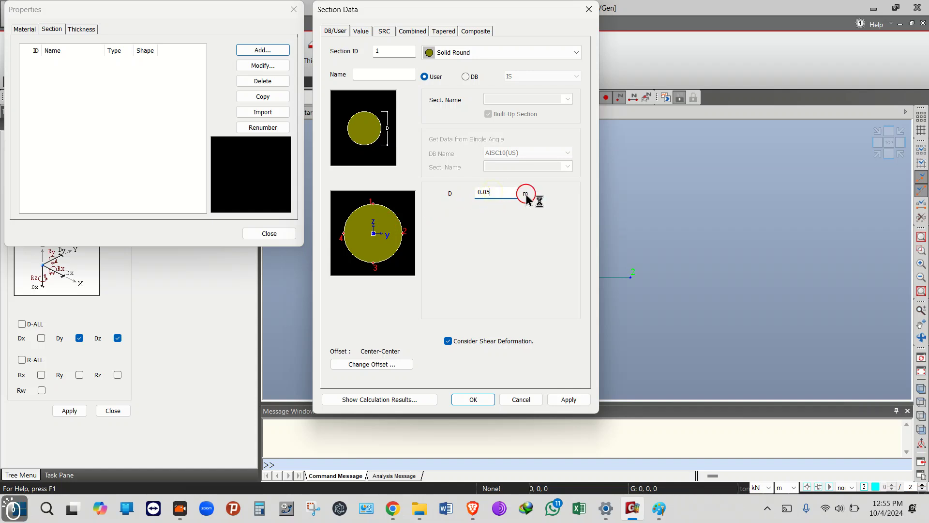
key(BackSpace)
text(01)
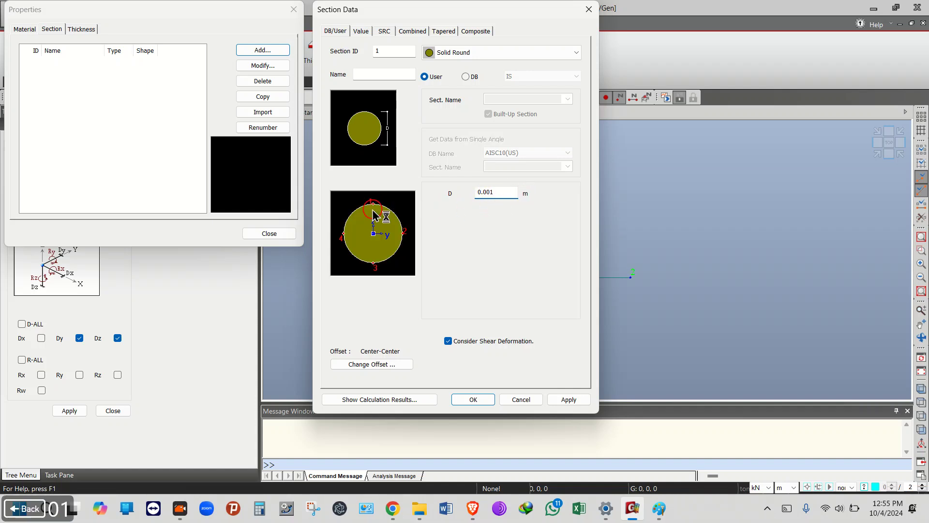
key(BackSpace)
key(BackSpace)
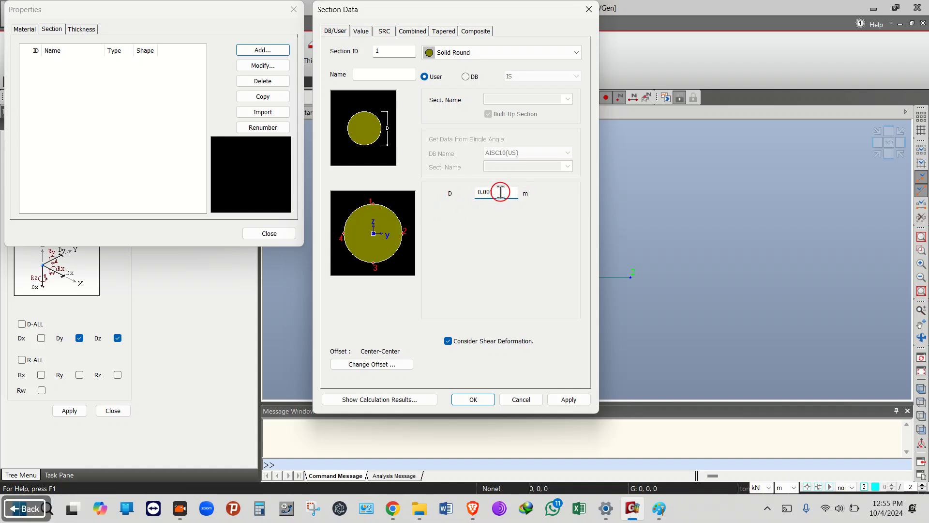
text(1)
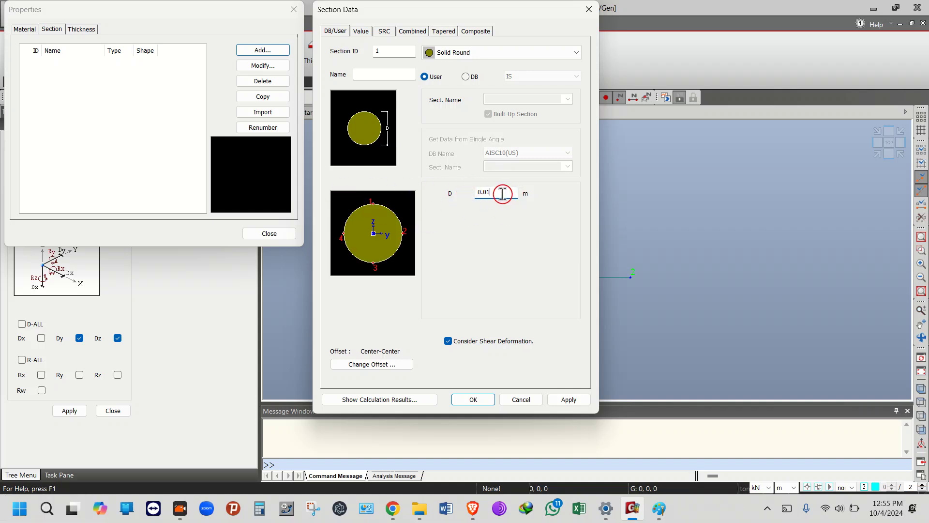
key(BackSpace)
text(5)
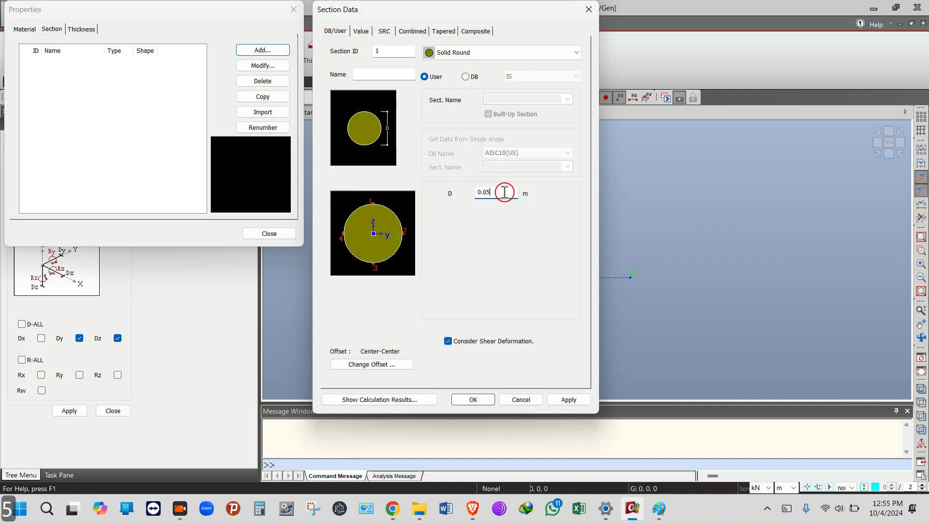
- Name the section "circular", add it to the model and close the properties list
click(386, 71)
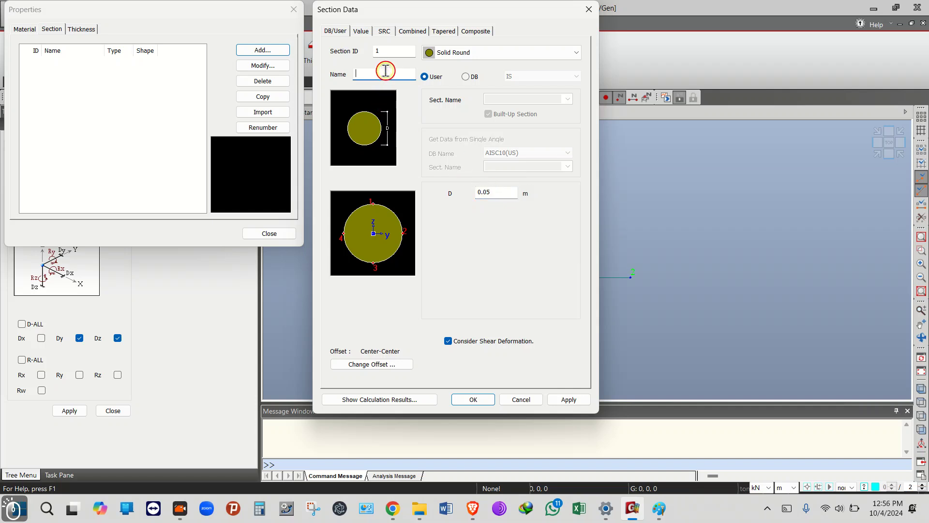
text(cir)
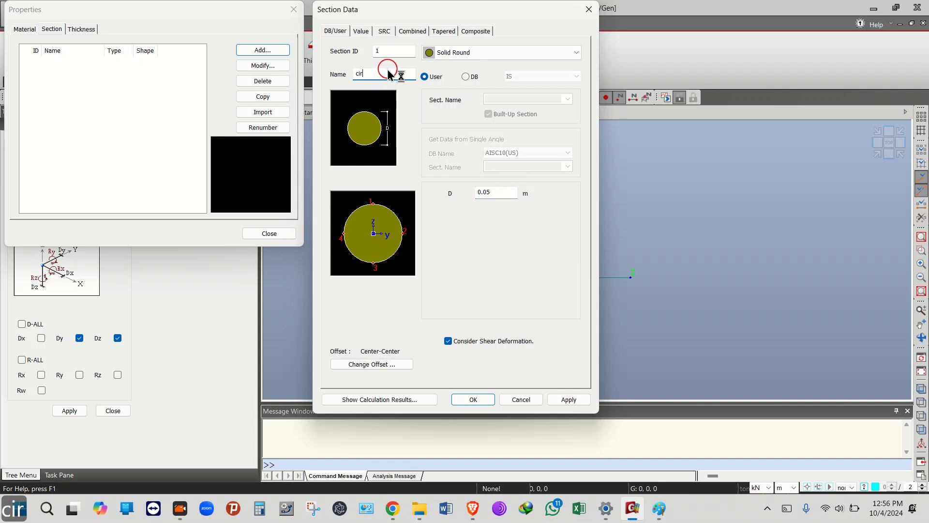
text(cular)
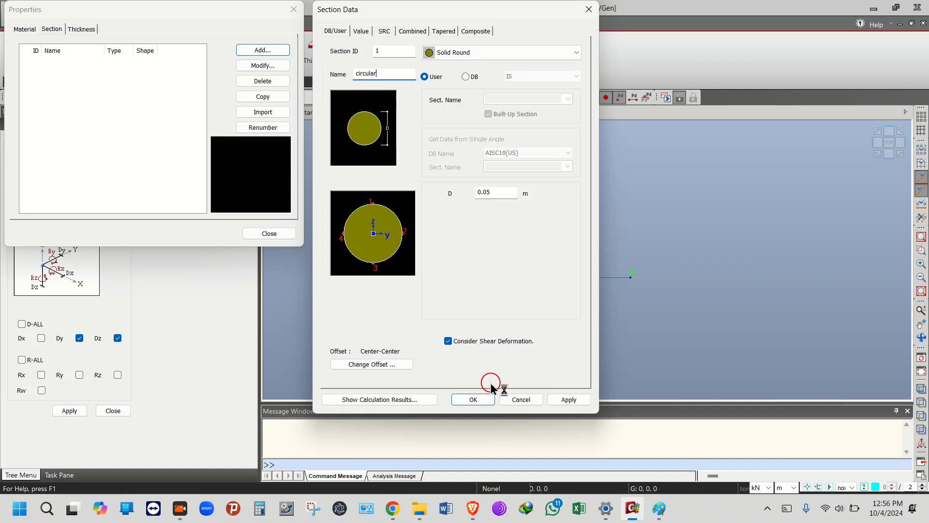
click(474, 400)
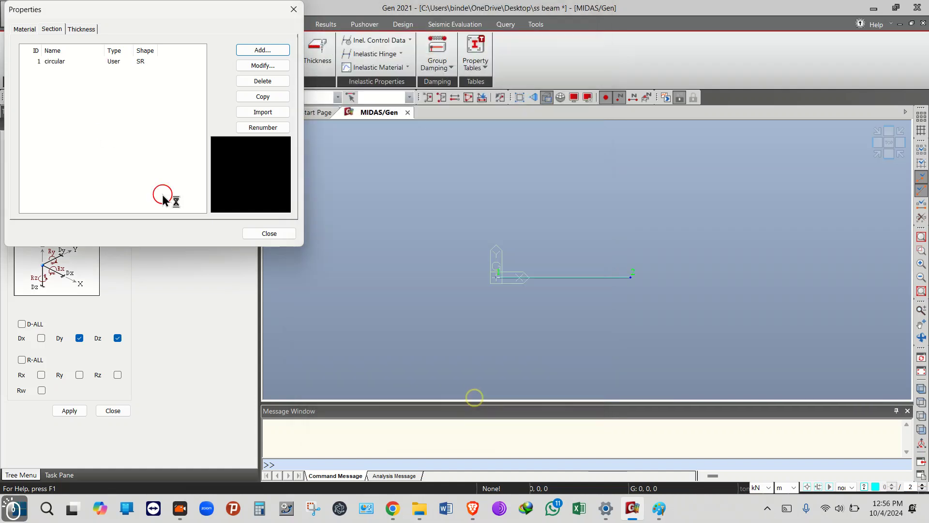
click(293, 9)
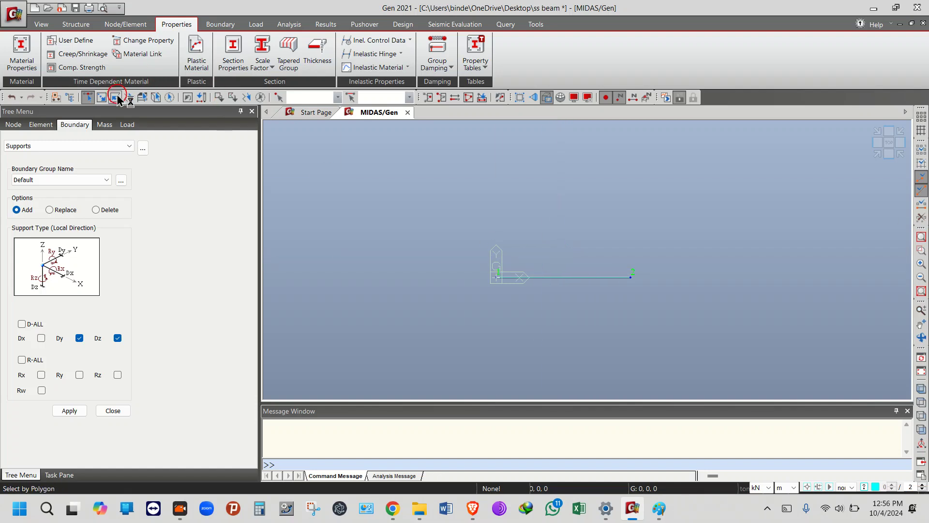
- Select the beam element and try to apply material Fe410WA and section circular to it through Create Elements
click(89, 98)
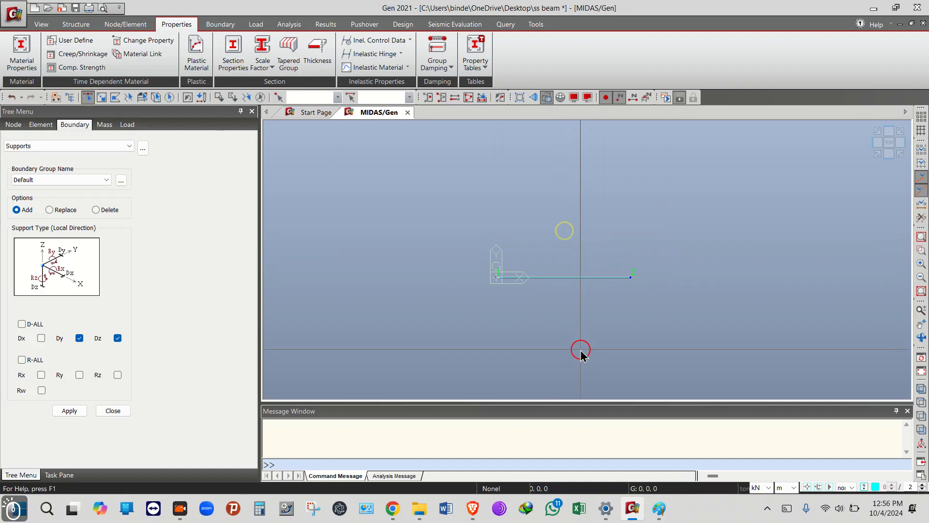
click(575, 277)
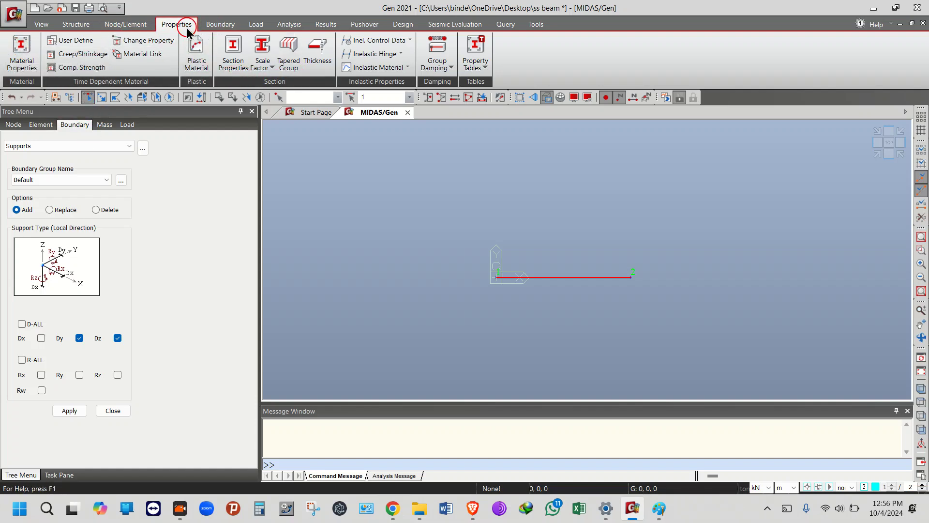
click(122, 24)
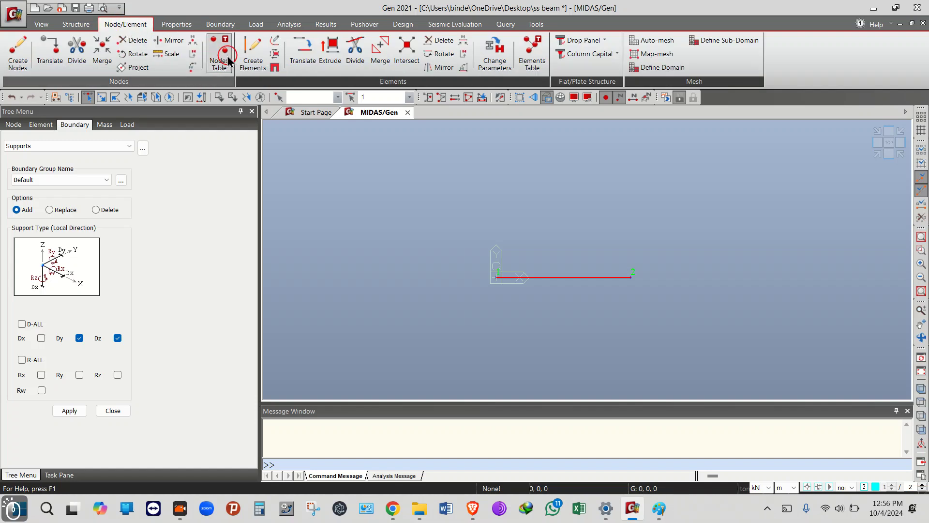
click(253, 52)
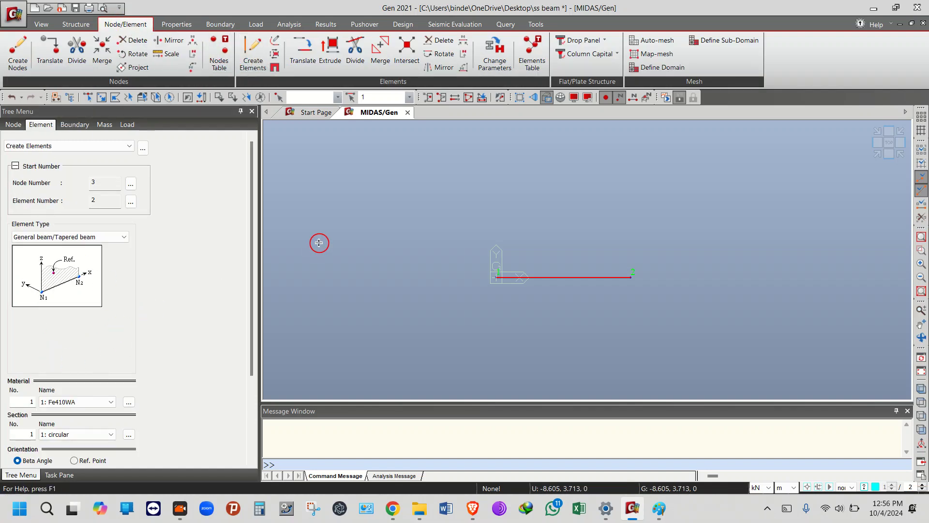
drag(254, 242, 29, 183)
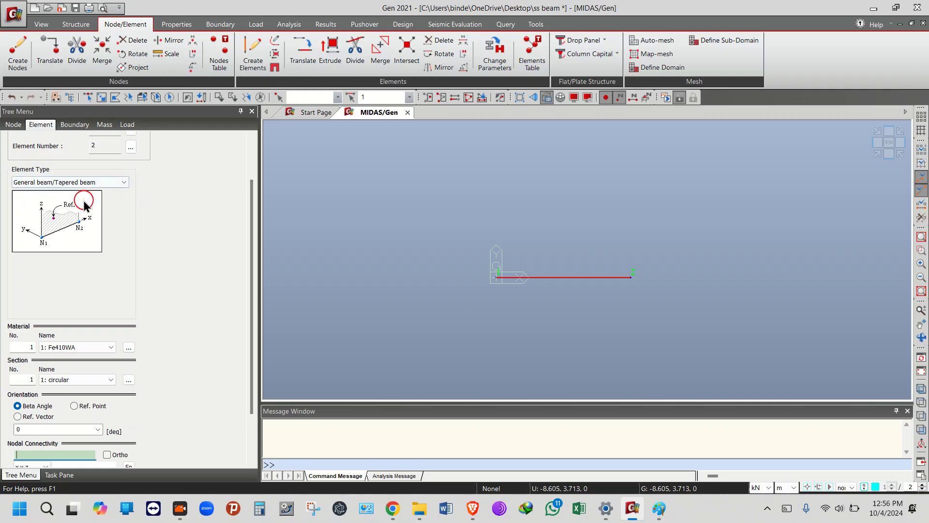
drag(251, 262, 250, 338)
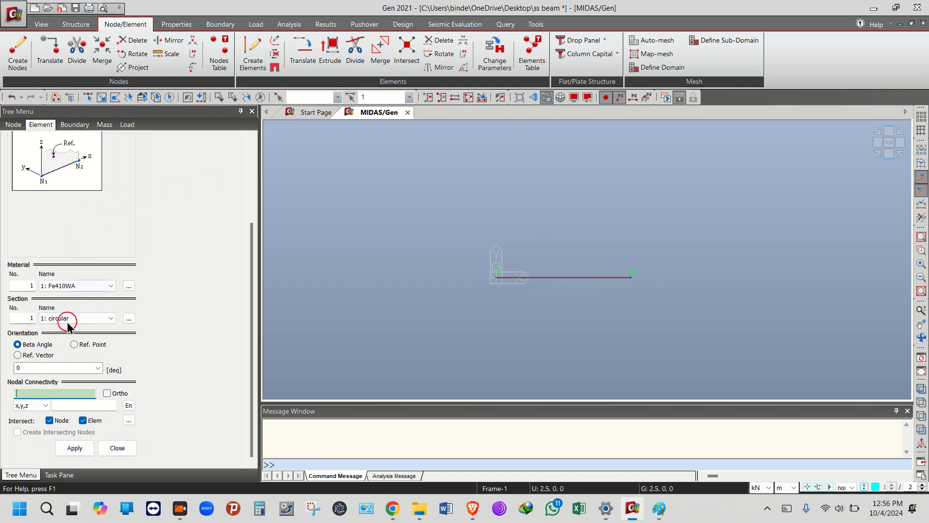
click(75, 448)
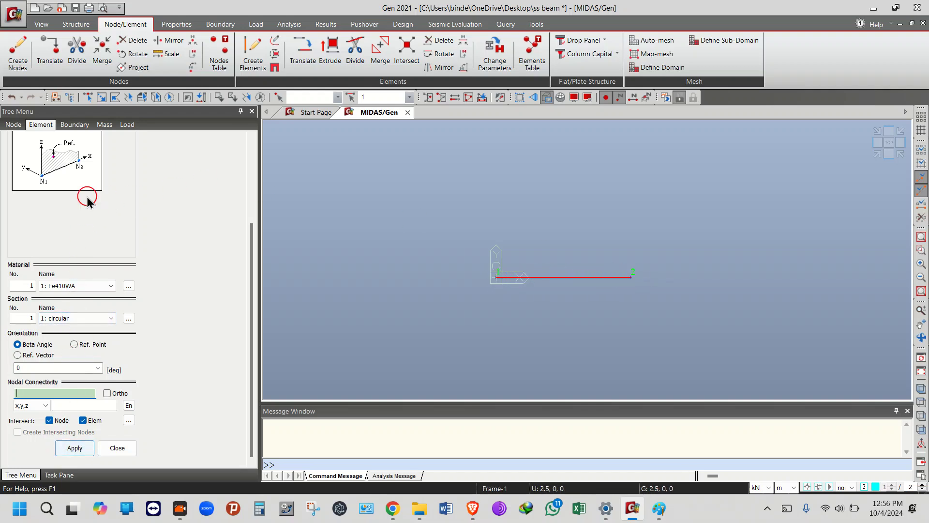
drag(251, 253, 255, 128)
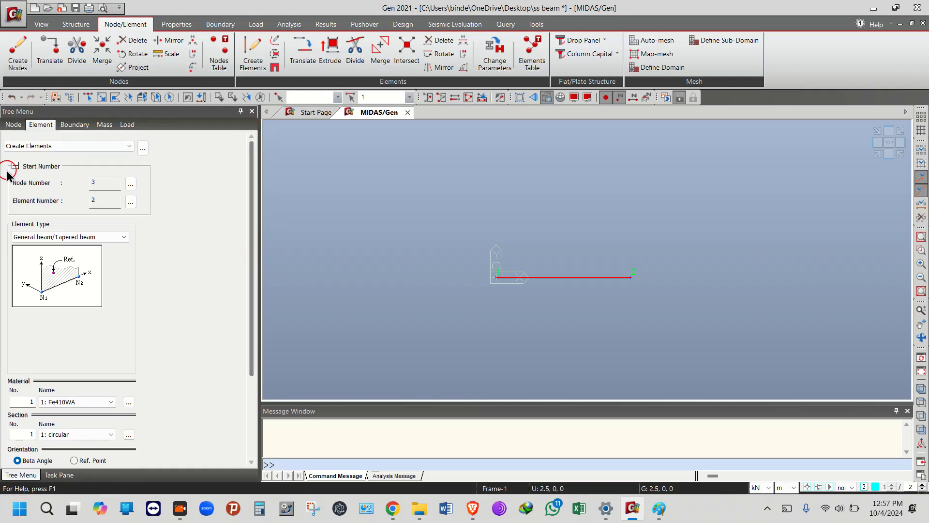
- Clear the selection and select the single beam element again for assigning its properties
click(260, 97)
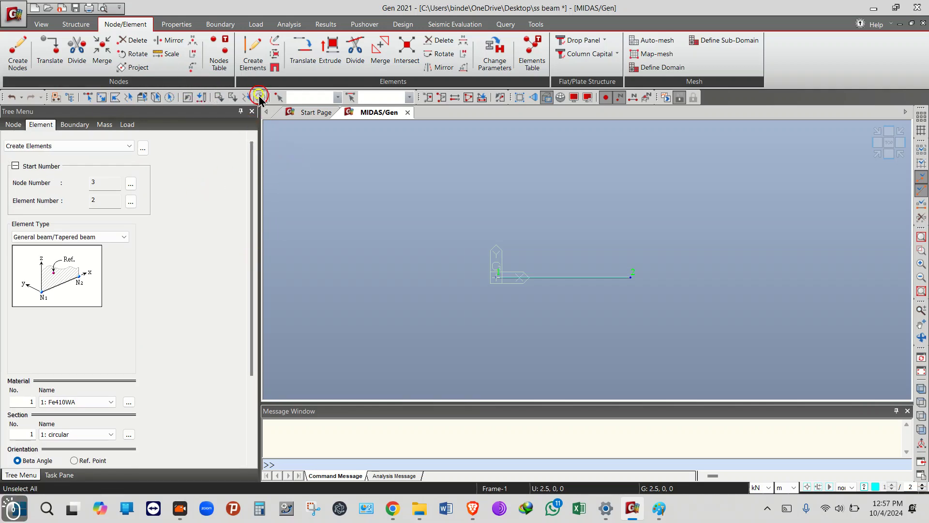
click(88, 97)
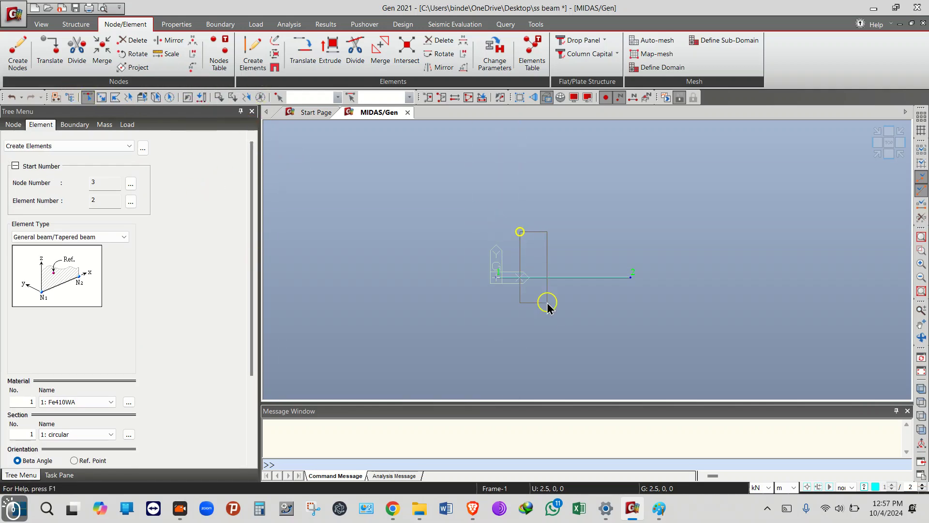
click(553, 277)
drag(246, 233, 254, 380)
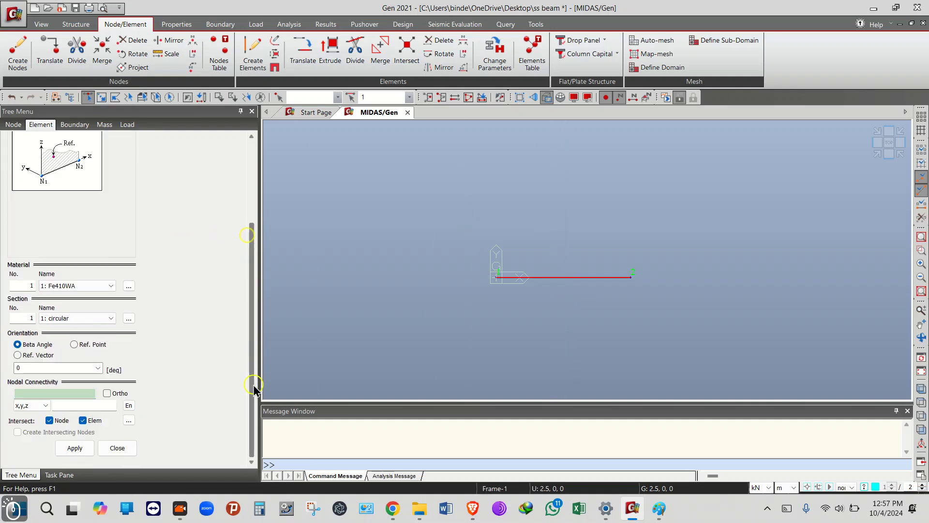
scroll(173, 241, up, 4)
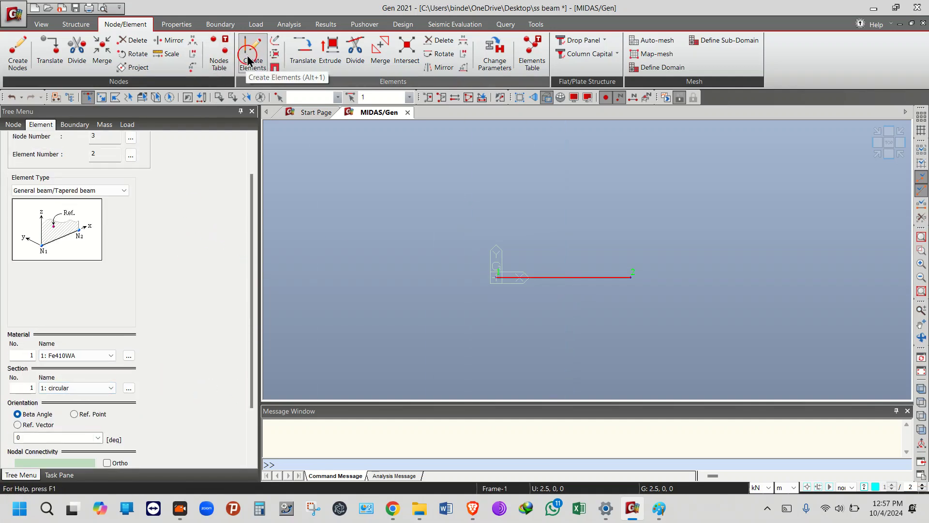
scroll(117, 321, down, 3)
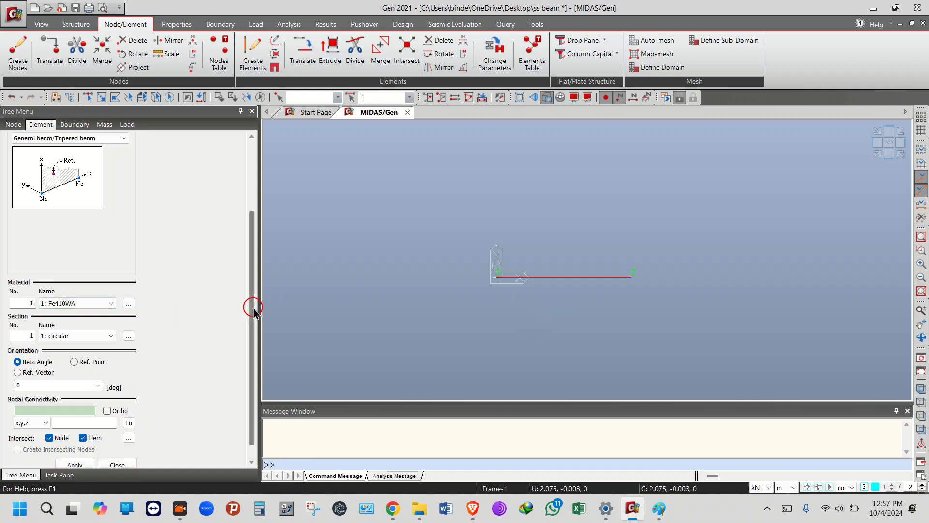
scroll(251, 339, down, 1)
- Choose material 1: Fe410WA and section 1: circular in Create Elements and try to apply them to the selected beam
click(69, 286)
click(70, 286)
click(70, 287)
click(71, 289)
click(73, 289)
click(73, 293)
click(72, 319)
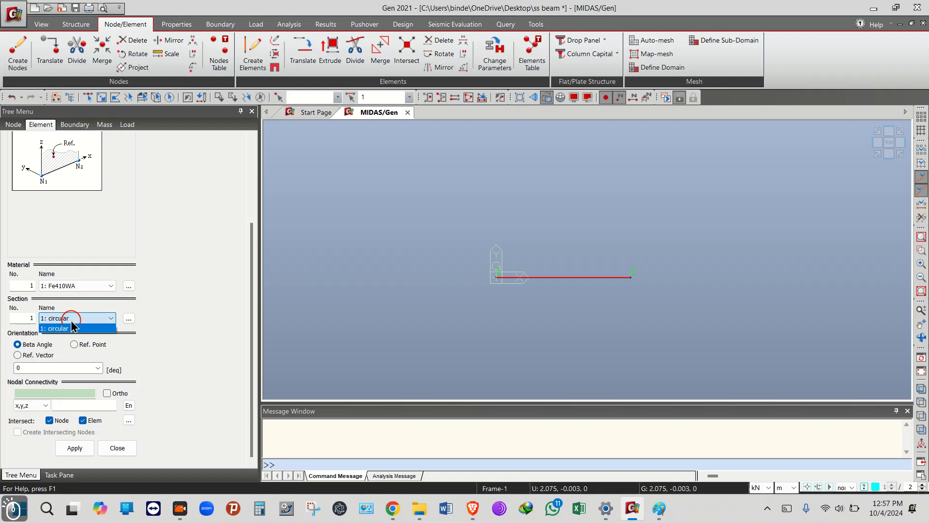
click(71, 320)
click(71, 321)
click(71, 321)
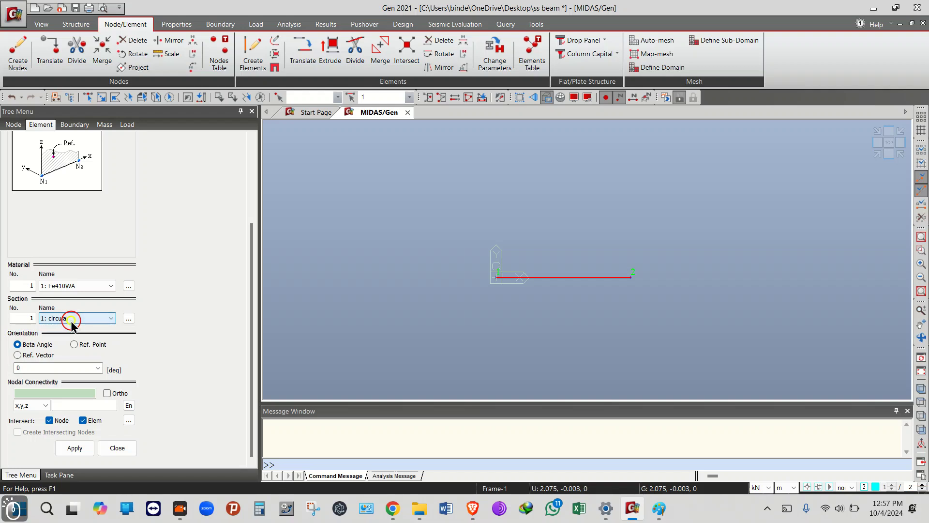
click(85, 476)
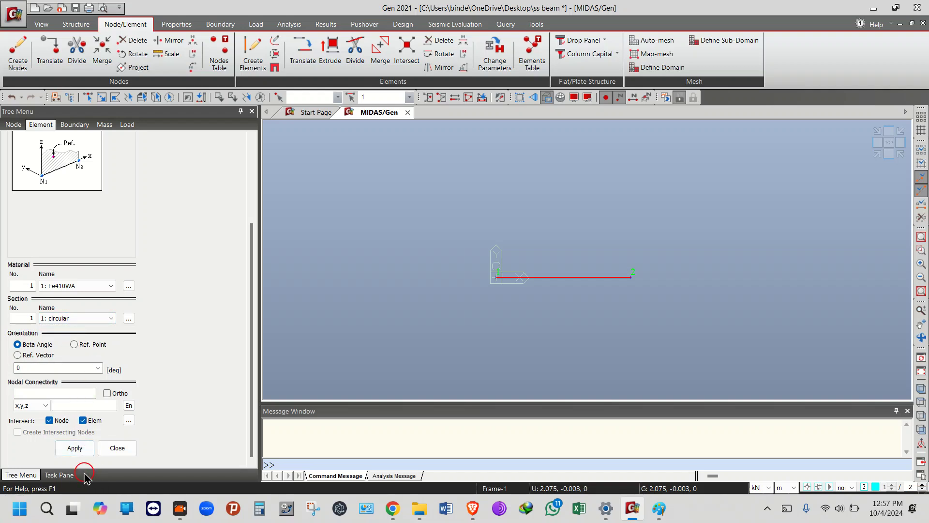
click(75, 449)
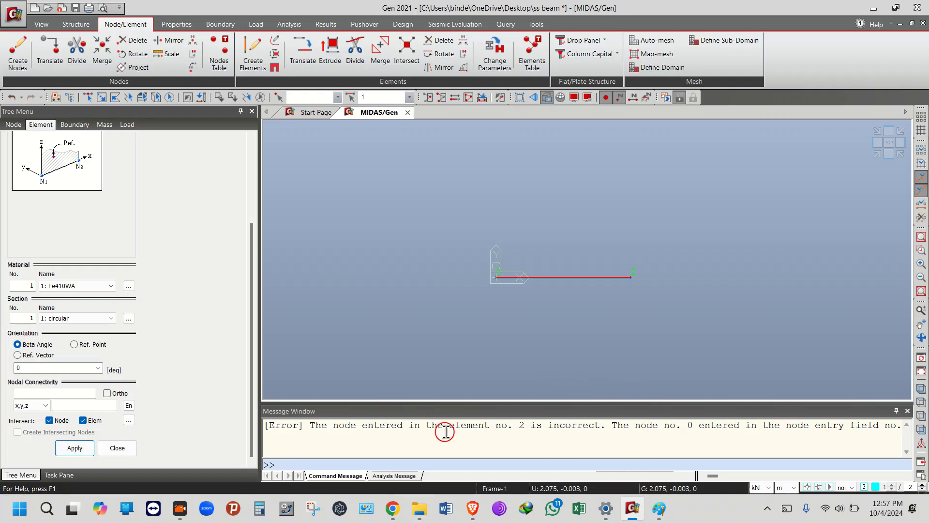
- Reselect the beam element spanning between the two supports
click(54, 392)
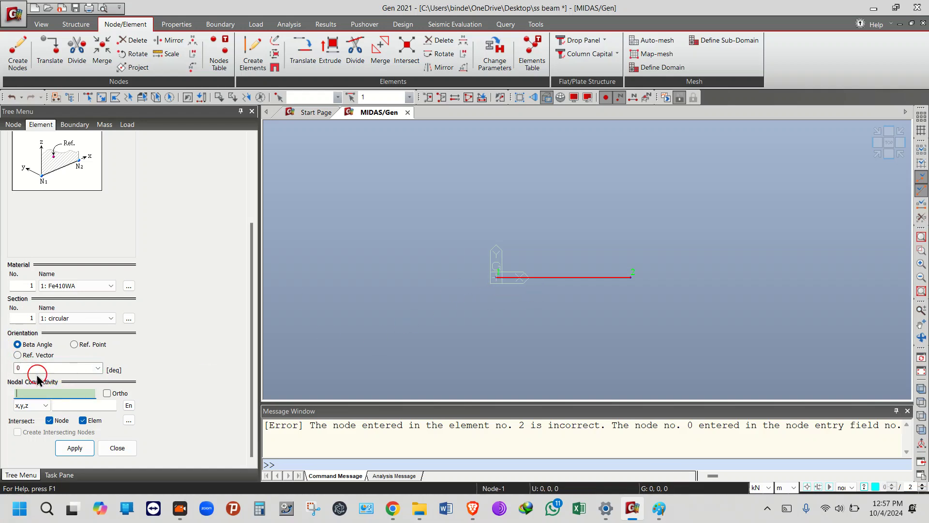
click(91, 98)
click(560, 264)
click(251, 98)
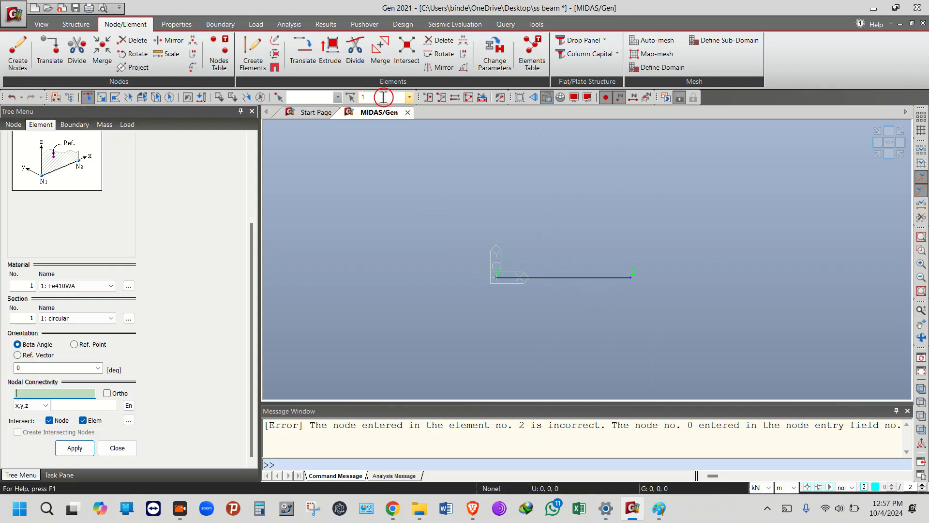
click(547, 284)
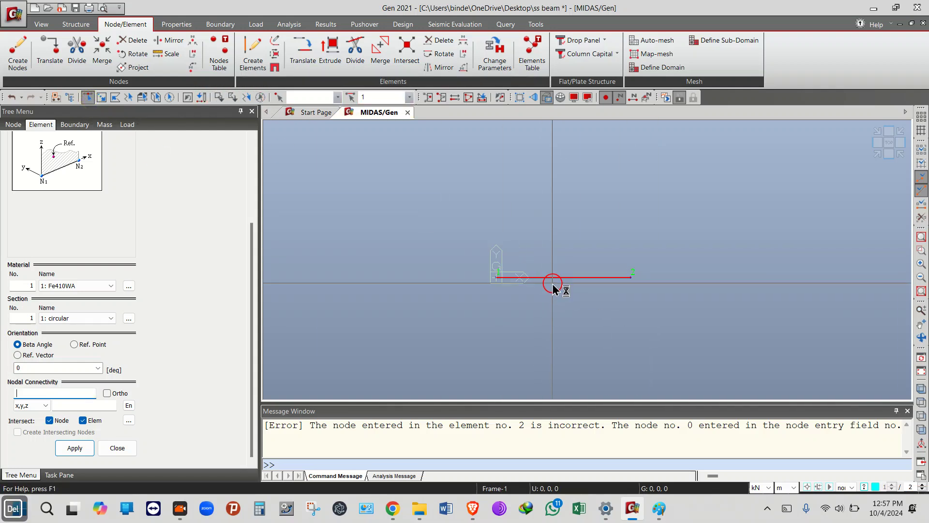
click(554, 277)
right_click(553, 279)
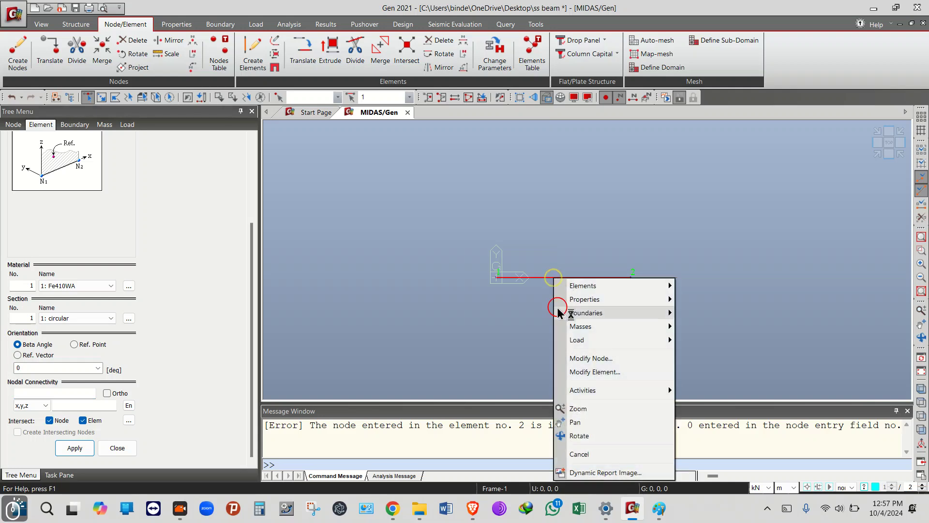
click(617, 431)
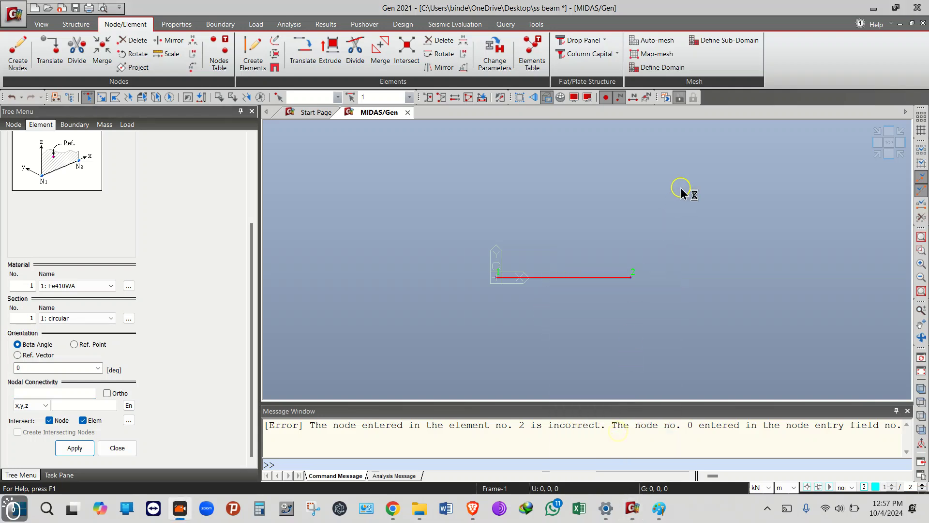
right_click(597, 279)
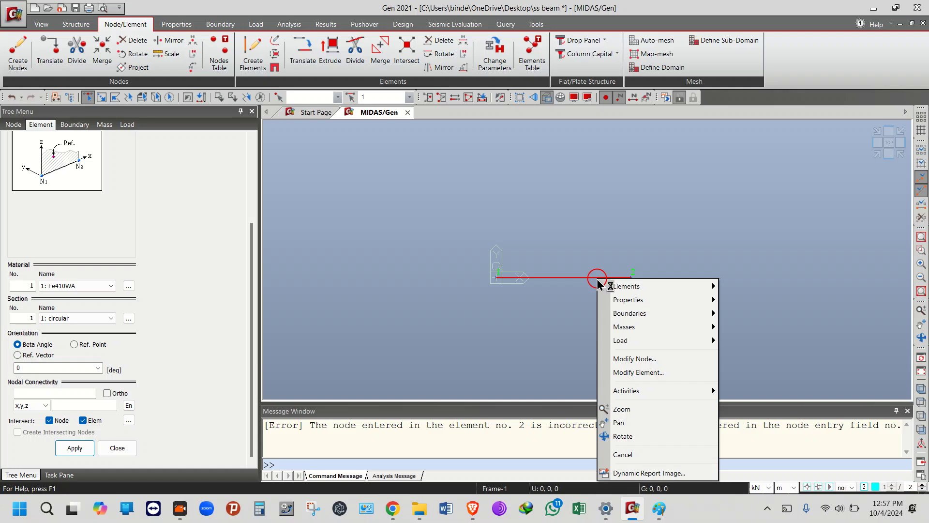
click(570, 277)
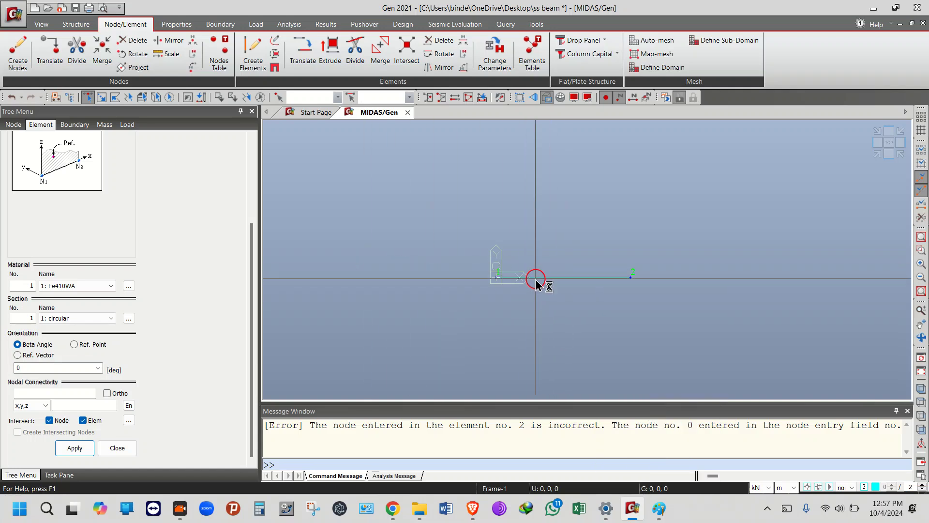
click(536, 280)
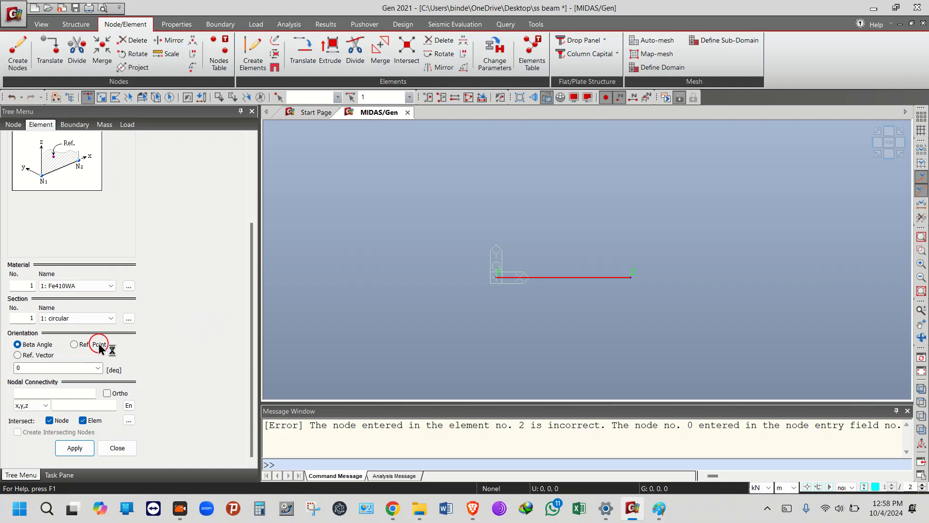
- Delete the selected beam element between the two supports
scroll(240, 274, up, 3)
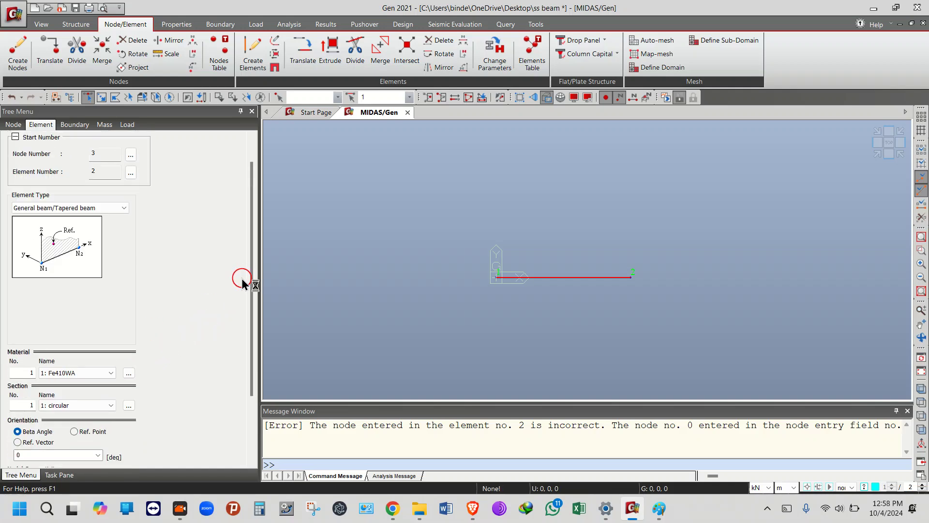
key(Delete)
scroll(177, 264, down, 4)
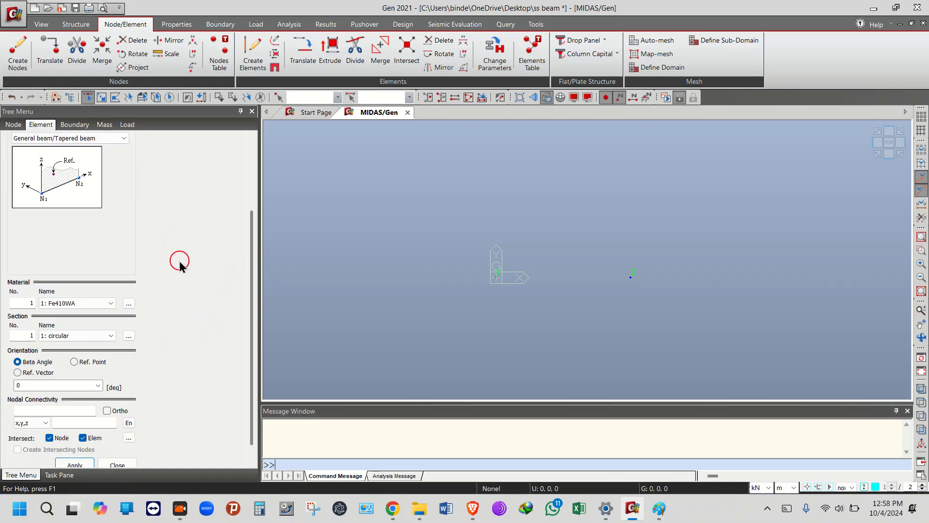
- Recreate the beam element from node 1 to node 2 with material 1: Fe410WA, section 1: circular and beta angle 0
click(64, 370)
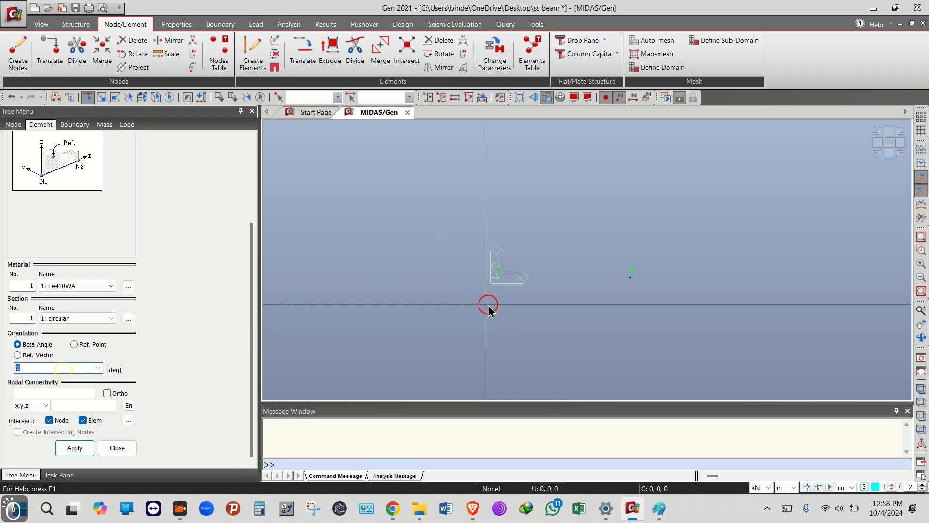
click(70, 403)
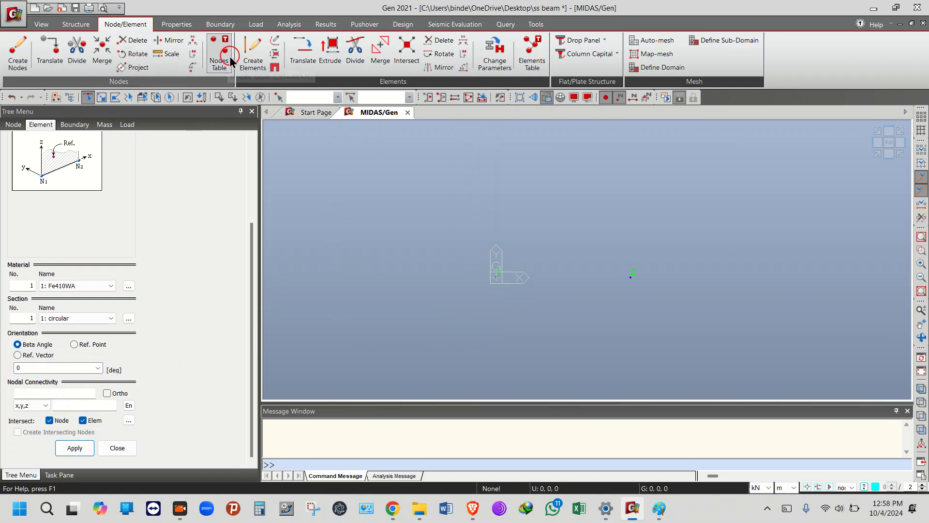
click(491, 274)
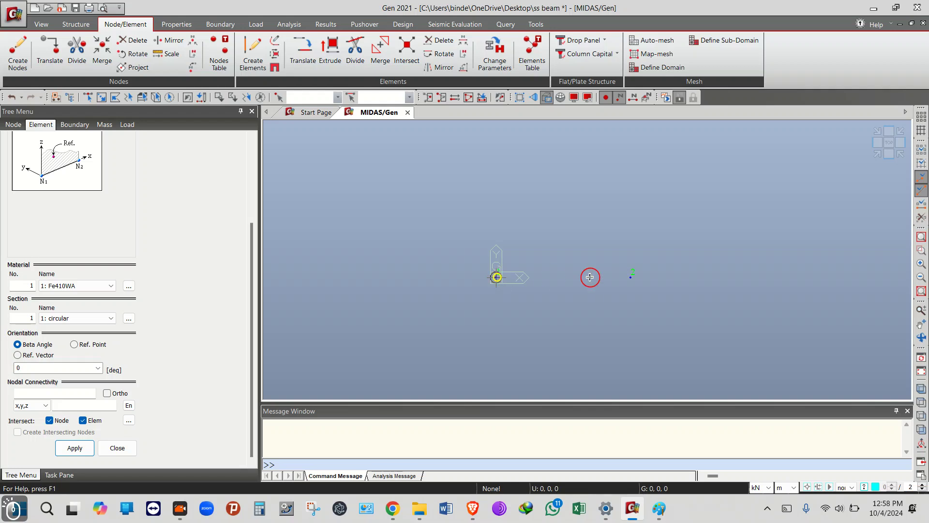
click(630, 277)
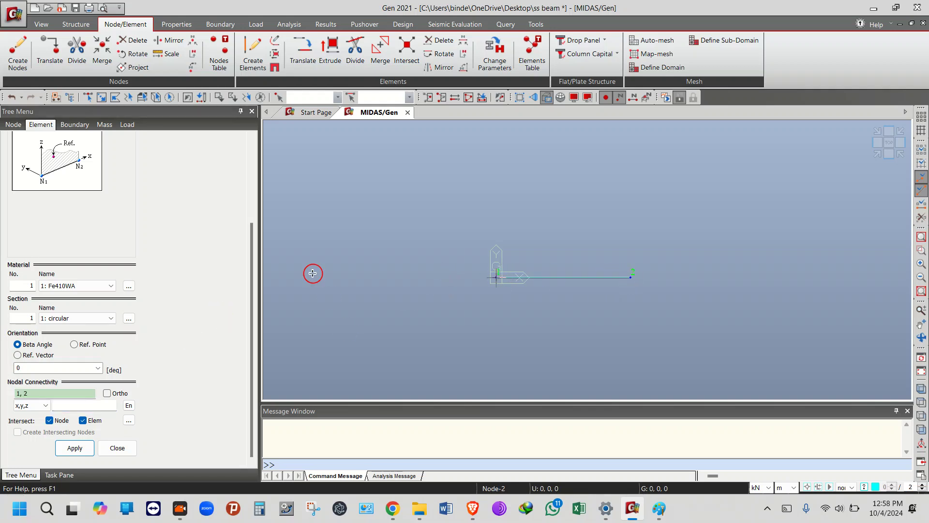
mouse_move(251, 235)
mouse_down()
mouse_move(251, 118)
mouse_move(251, 234)
mouse_up()
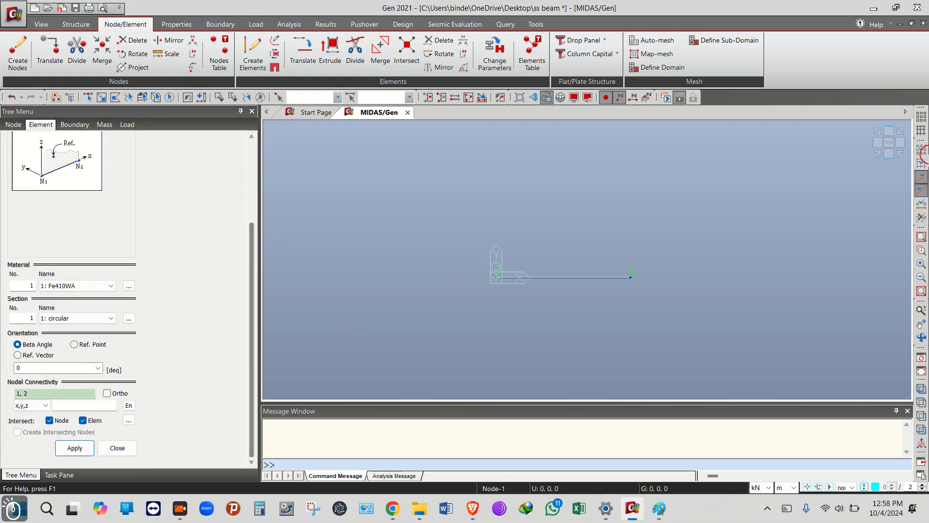
- Show Tree Menu 2 and switch it to the Works overview of the model's structure, properties and boundaries
right_click(756, 98)
click(775, 120)
click(754, 163)
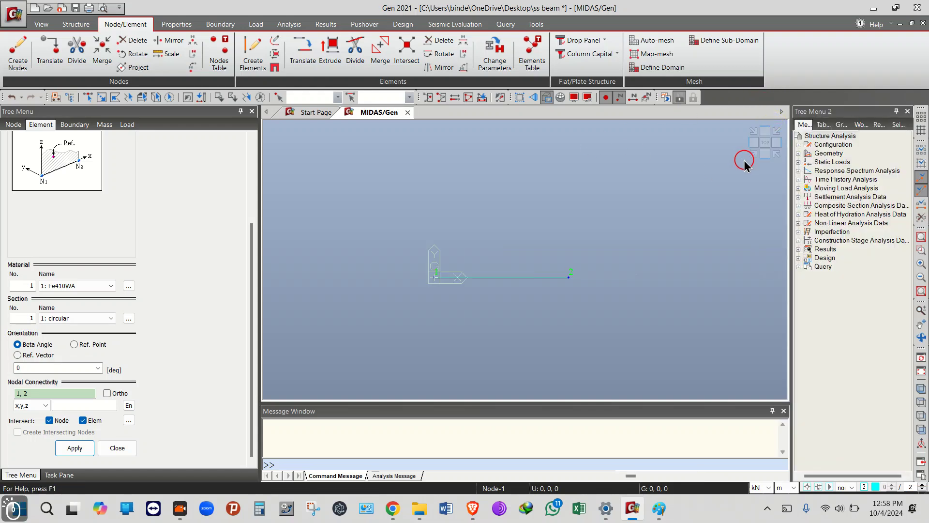
click(823, 124)
click(805, 124)
click(842, 124)
click(857, 126)
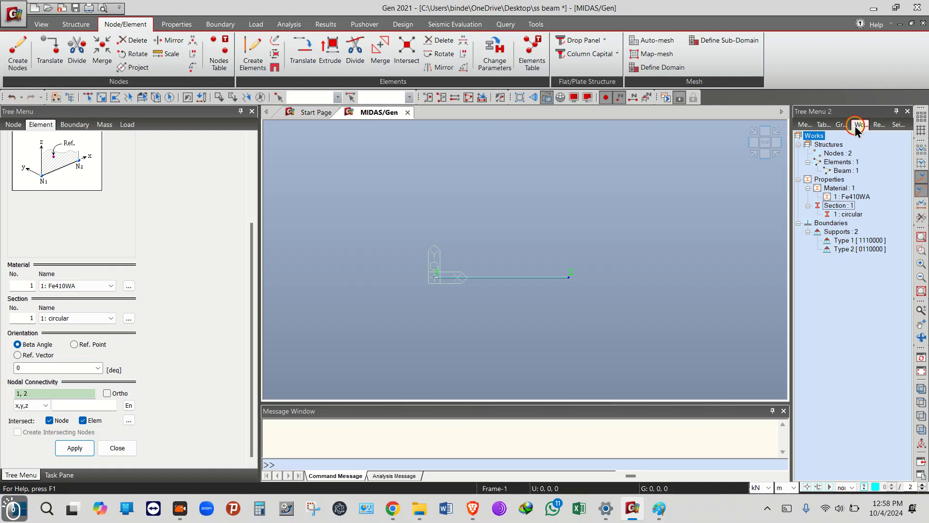
click(691, 326)
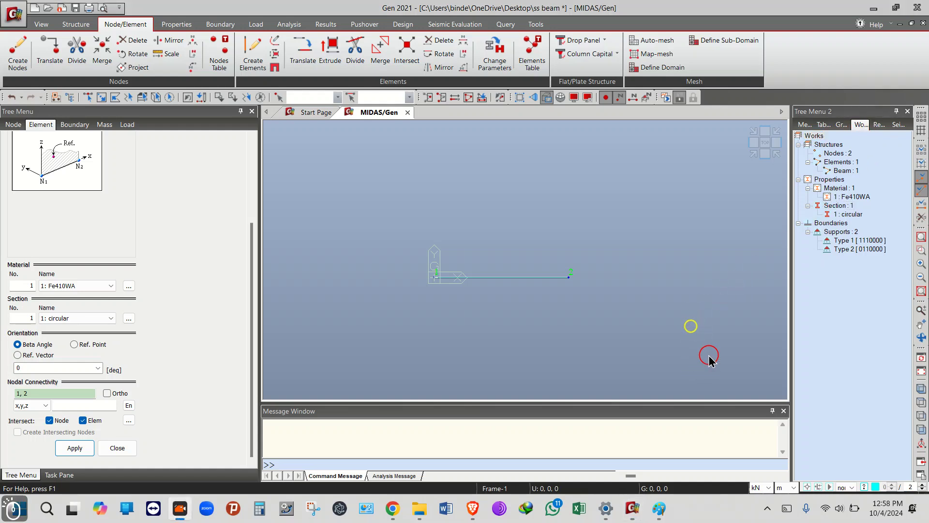
- Select the beam that uses section 1: circular through the Works tree and check the Type 1 and Type 2 supports
click(843, 213)
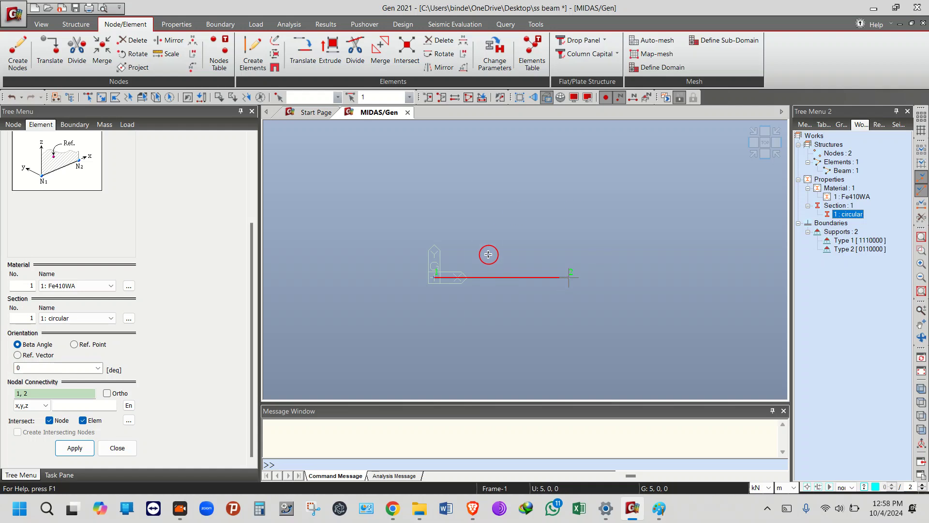
double_click(846, 215)
click(843, 214)
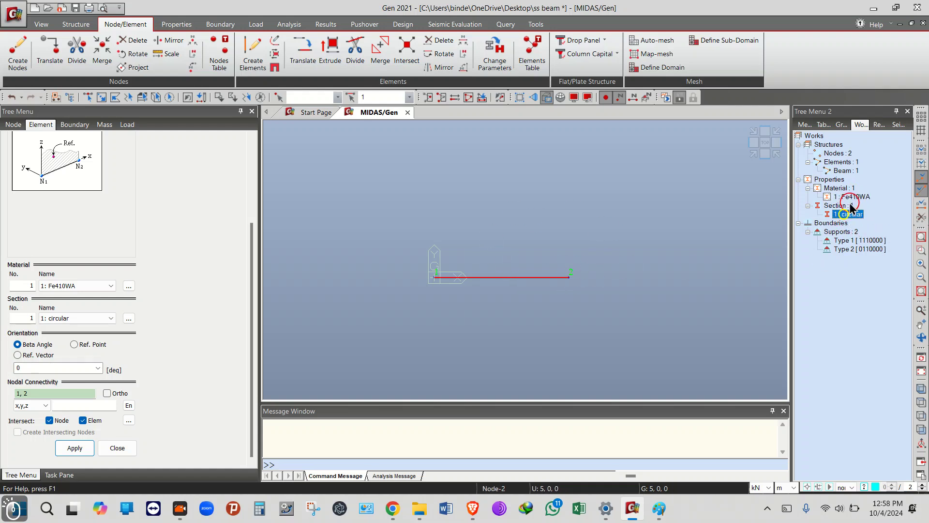
click(865, 242)
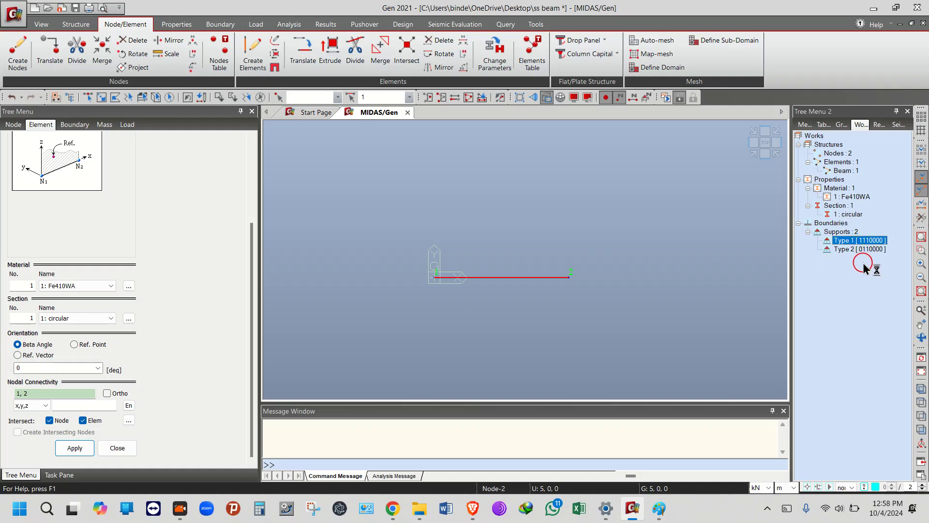
click(867, 250)
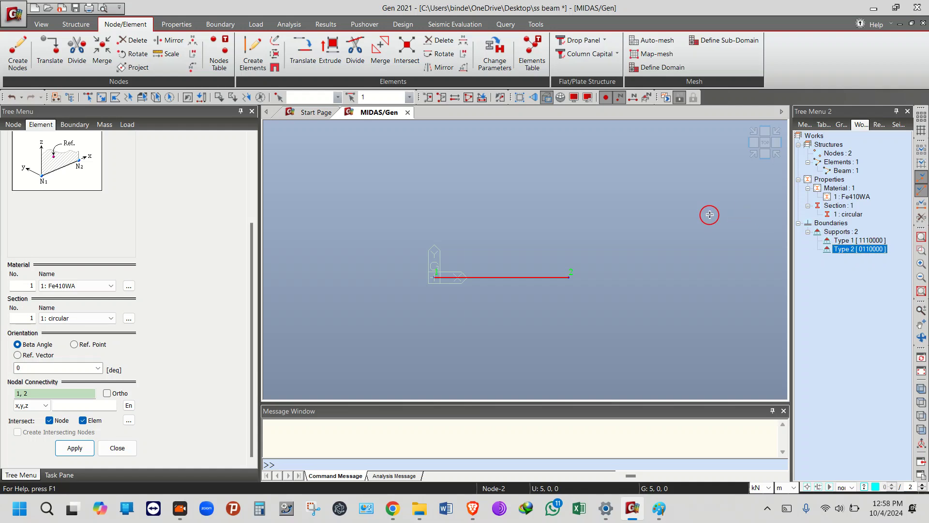
click(877, 259)
- Define a uniform element beam load of -10 kN/m in Global Z and try to apply it to the selected beam
click(85, 29)
click(46, 29)
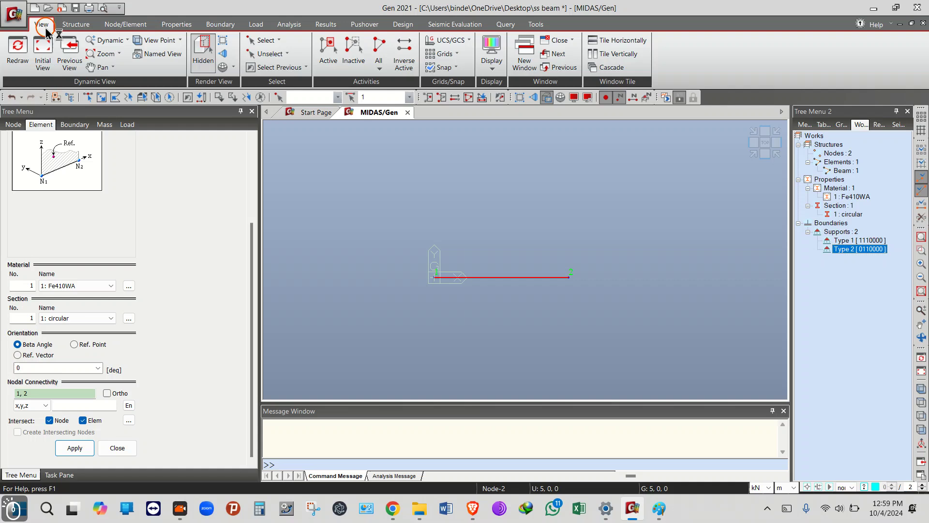
click(256, 24)
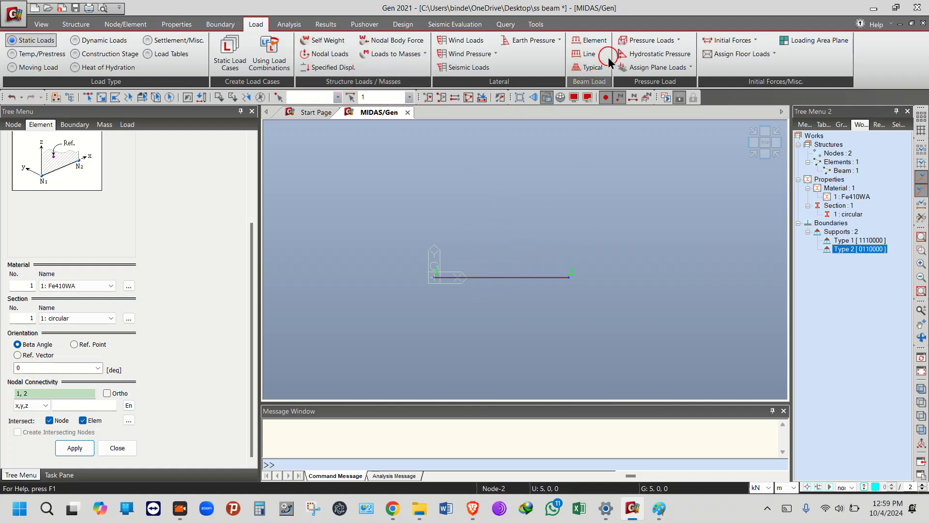
click(591, 40)
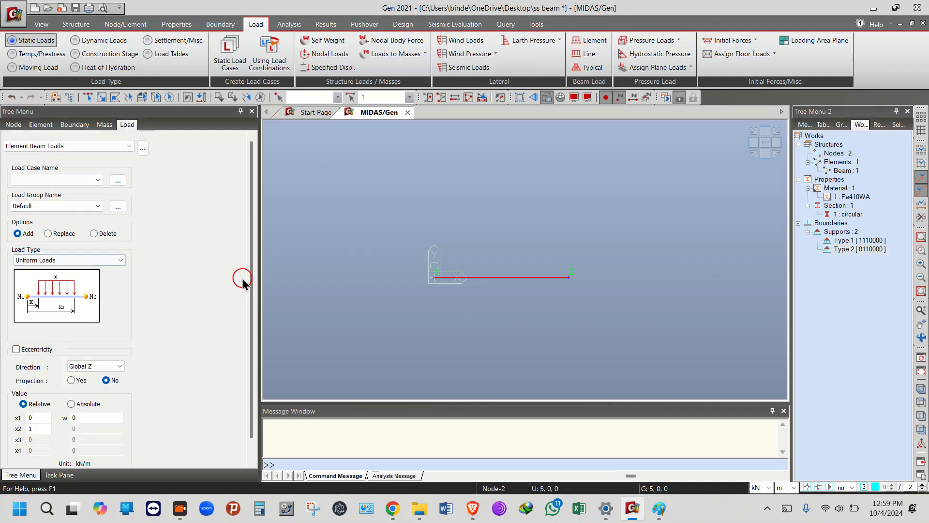
drag(250, 280, 254, 321)
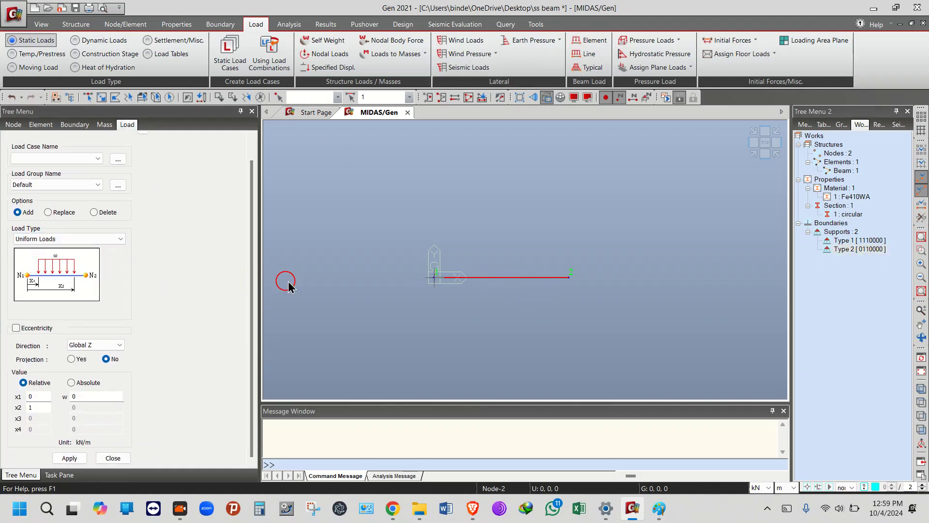
click(98, 396)
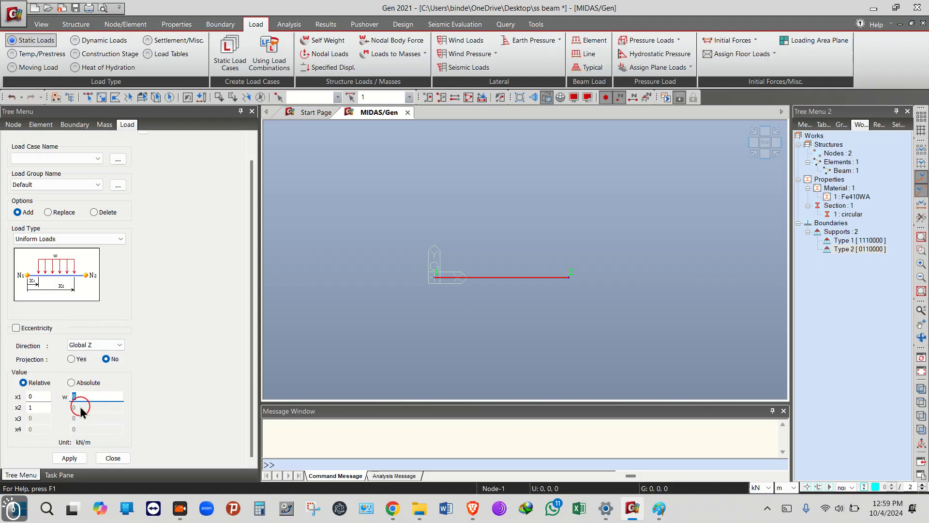
text(-)
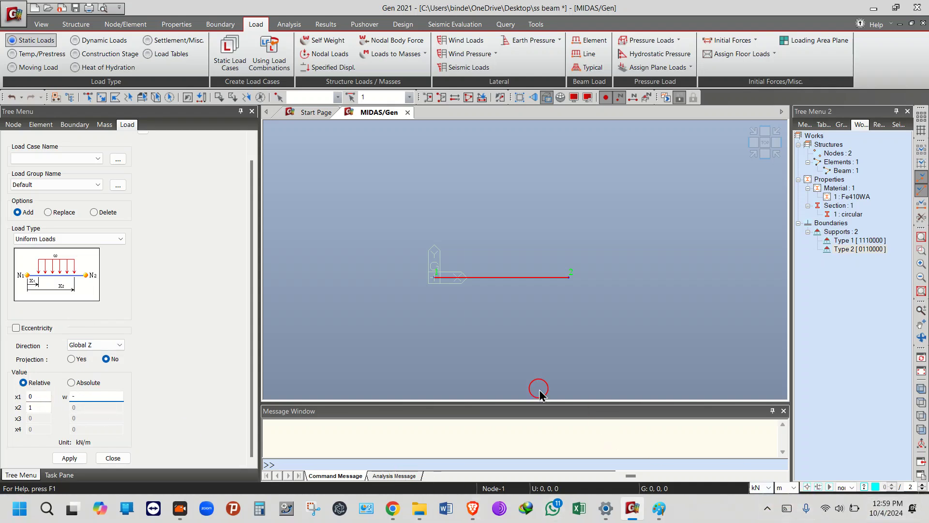
text(10)
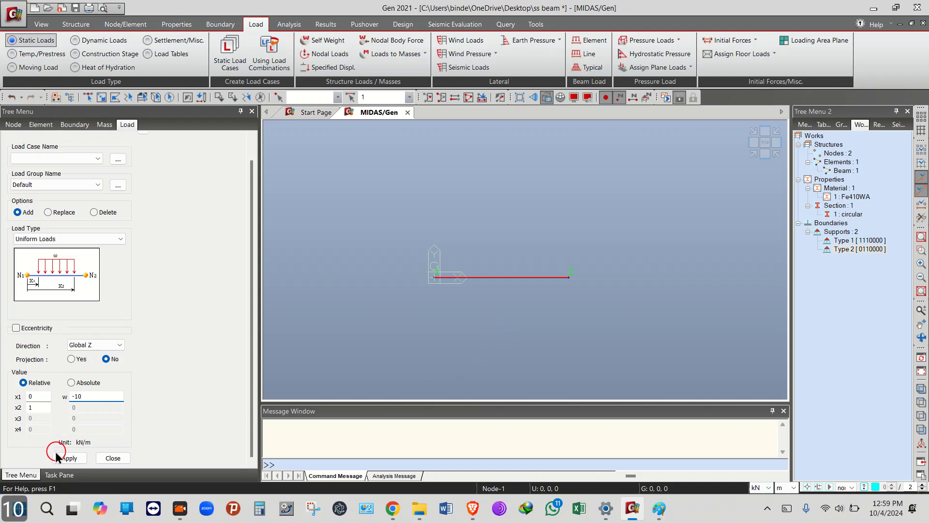
click(68, 457)
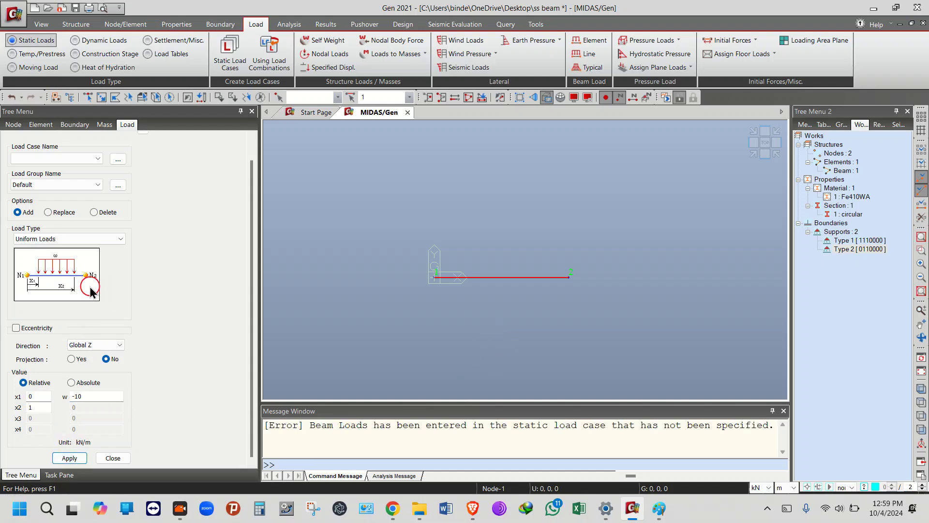
- Add a static load case named udl with type Dead Load (D)
click(80, 239)
click(94, 239)
click(98, 159)
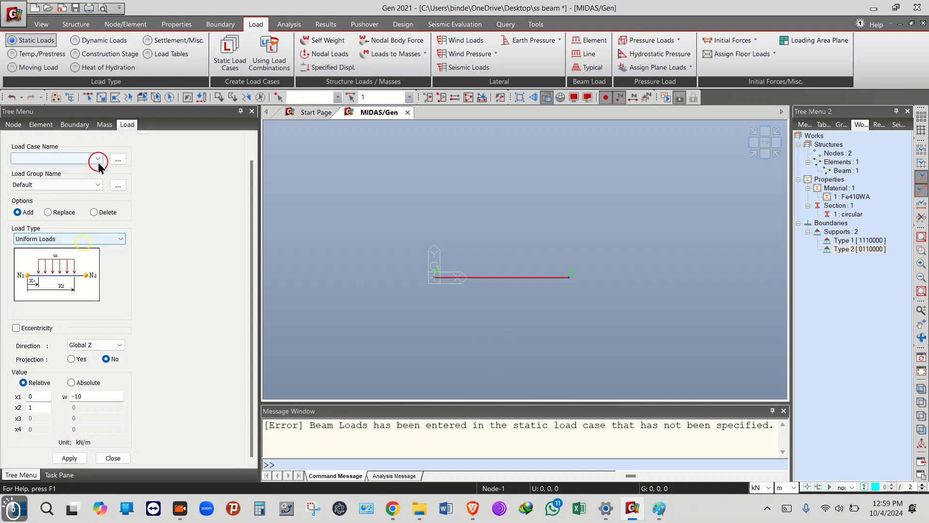
click(117, 159)
click(118, 158)
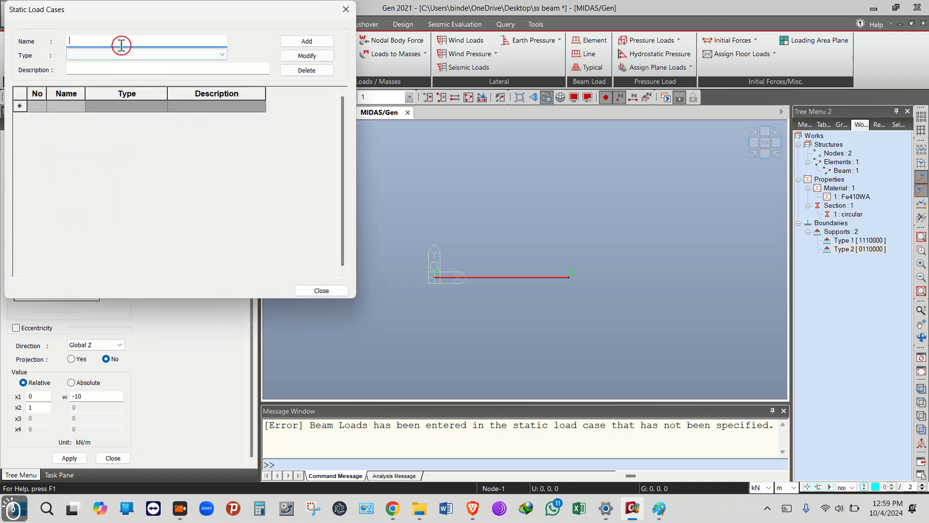
click(122, 42)
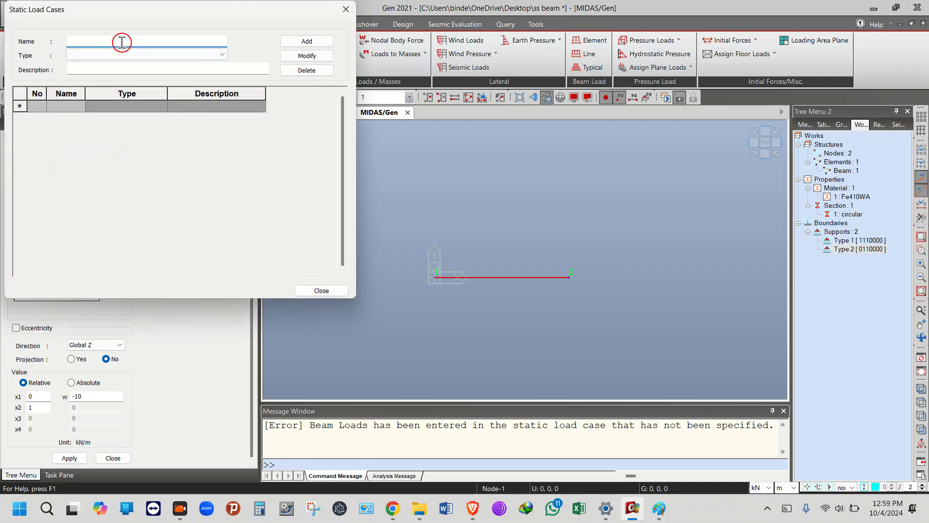
text(udl)
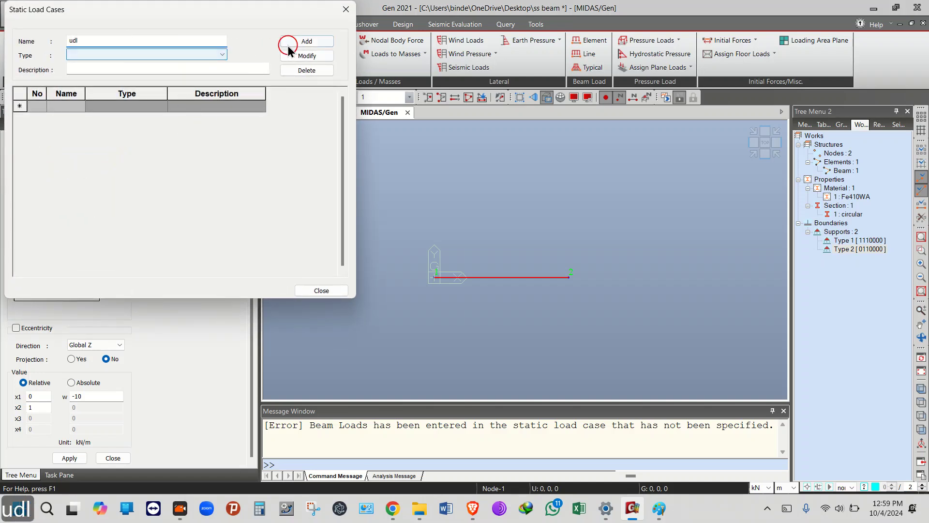
click(289, 45)
click(183, 185)
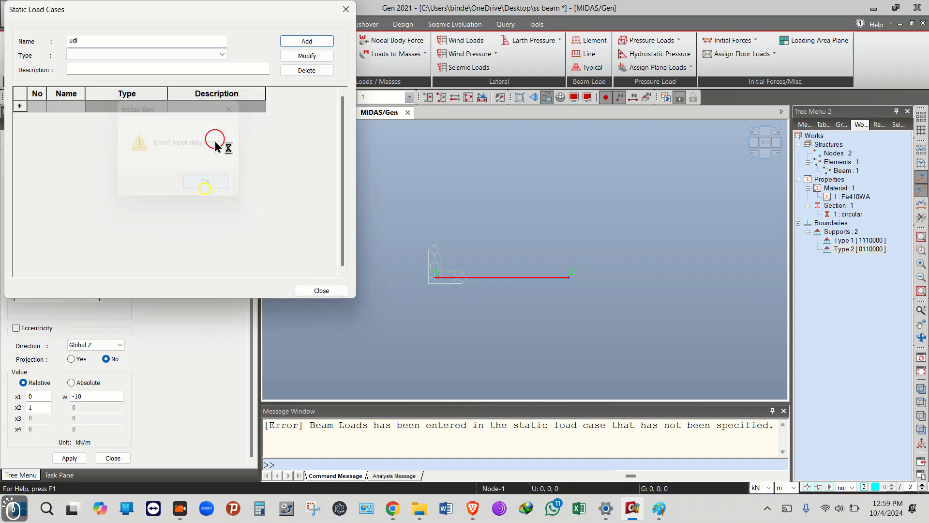
click(146, 55)
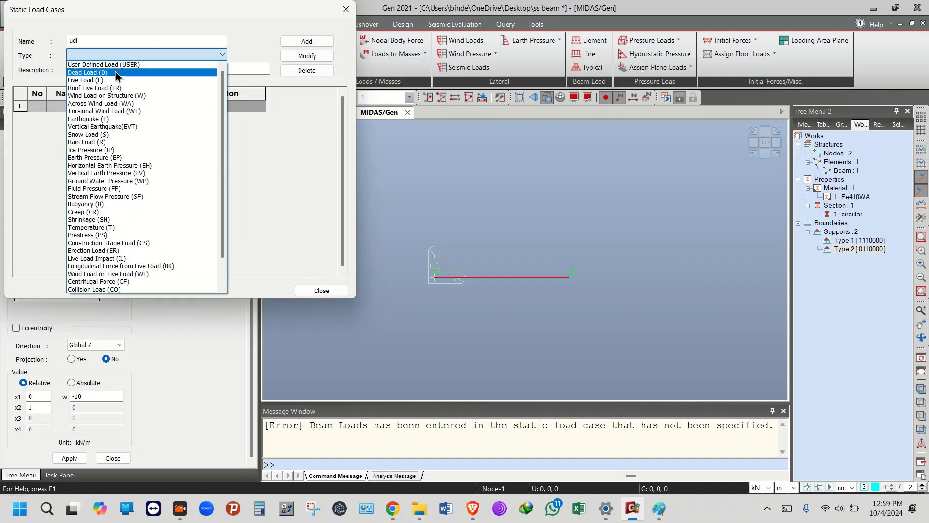
click(117, 72)
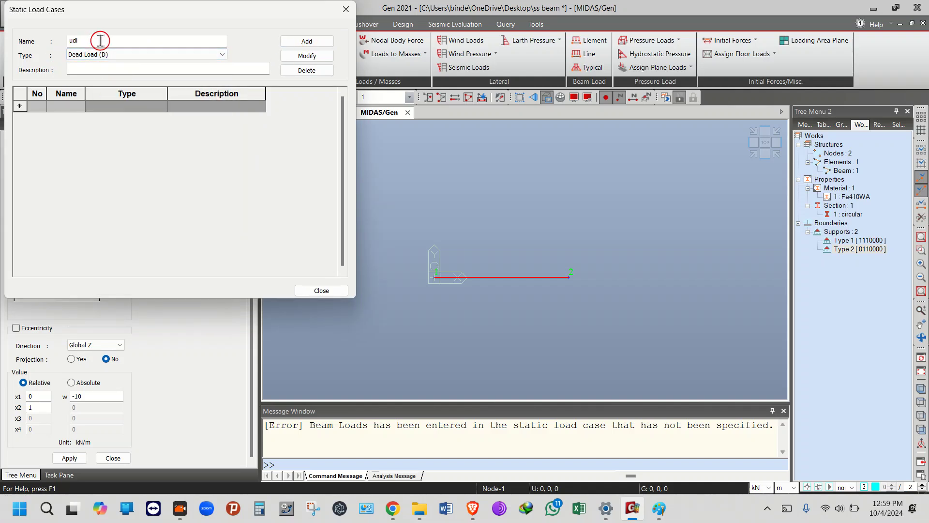
click(307, 41)
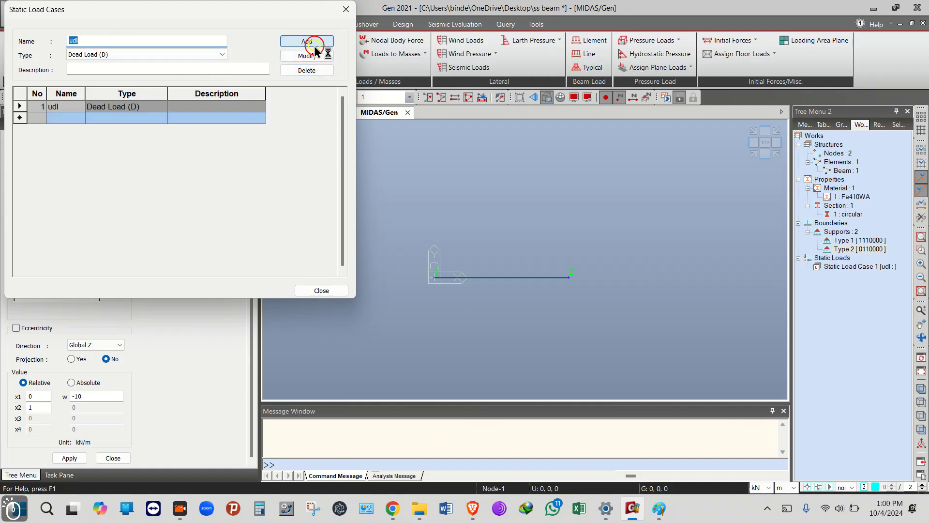
- Apply the -10 kN/m uniform load to the selected beam under load case udl
click(321, 290)
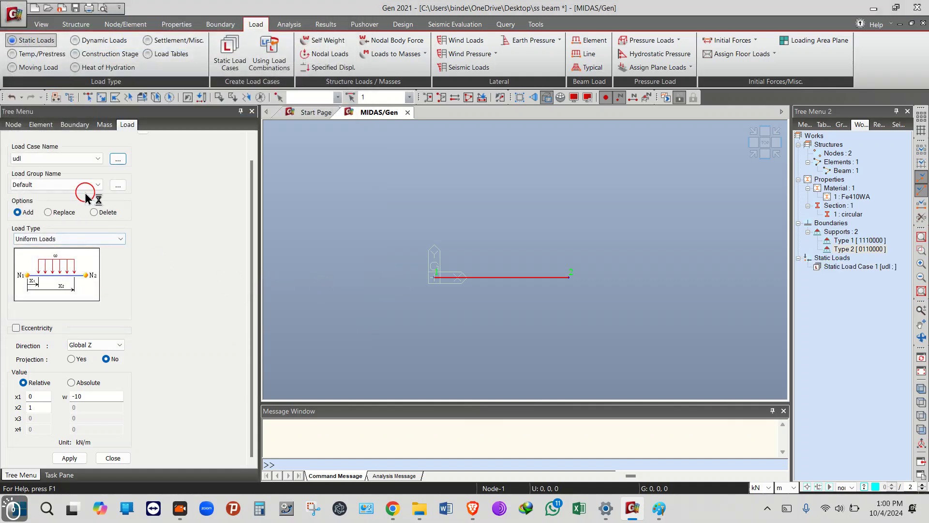
click(70, 458)
- Display the element beam loads of static load case udl on the model and inspect the loaded beam
click(858, 276)
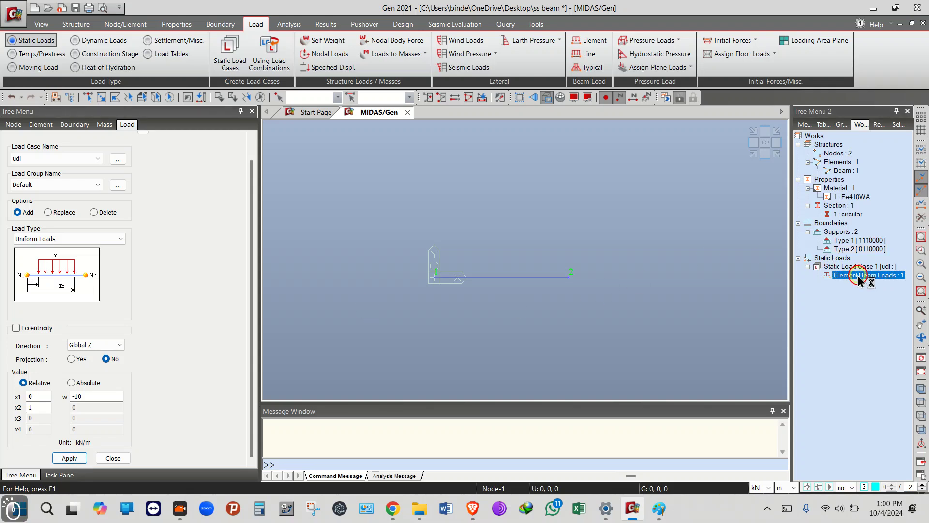
right_click(858, 280)
click(867, 299)
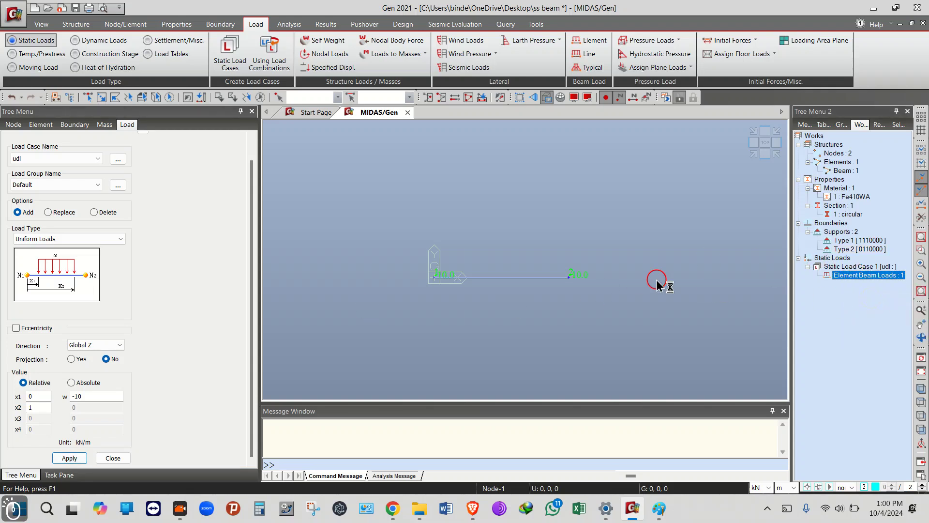
click(579, 271)
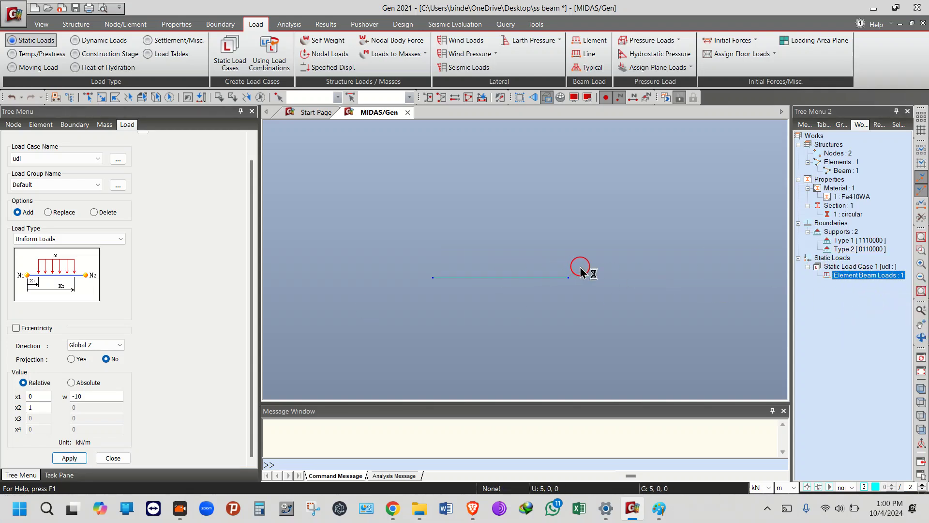
click(543, 277)
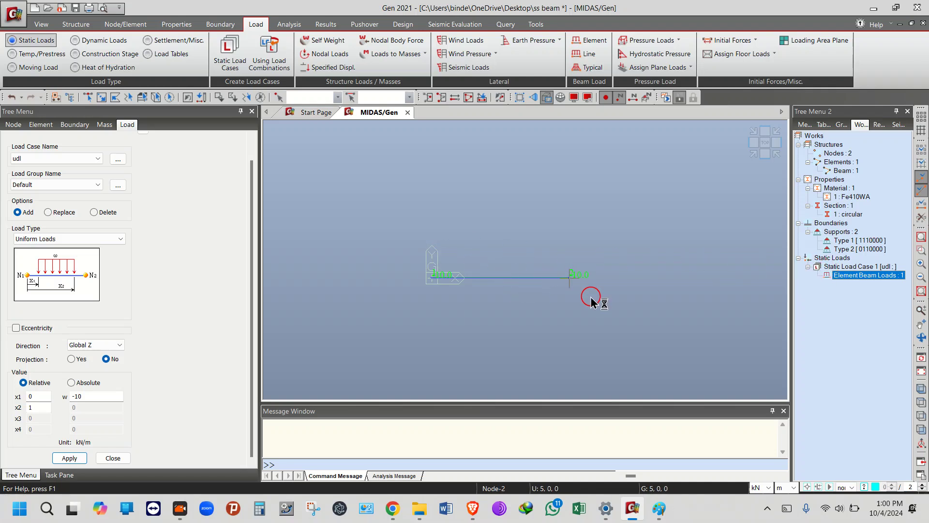
- Inspect the uniform load along the beam in isometric and front views
click(214, 265)
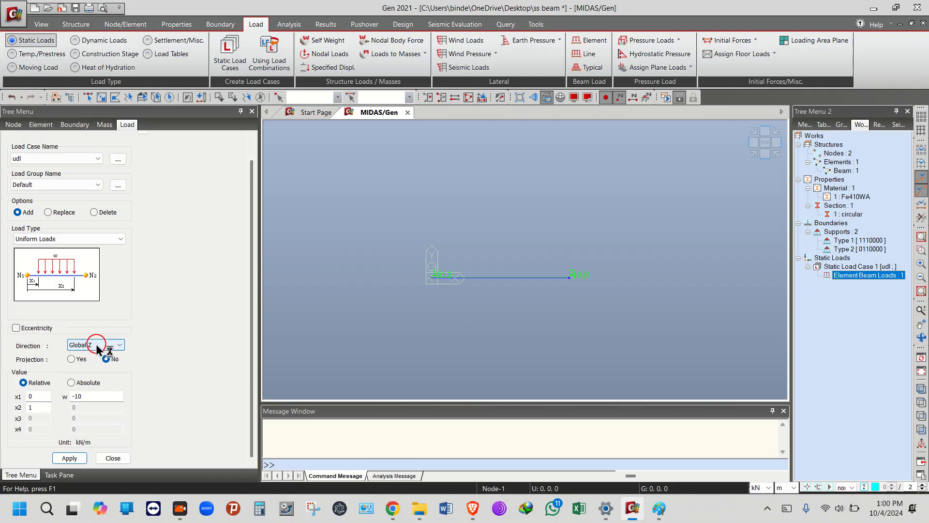
click(754, 154)
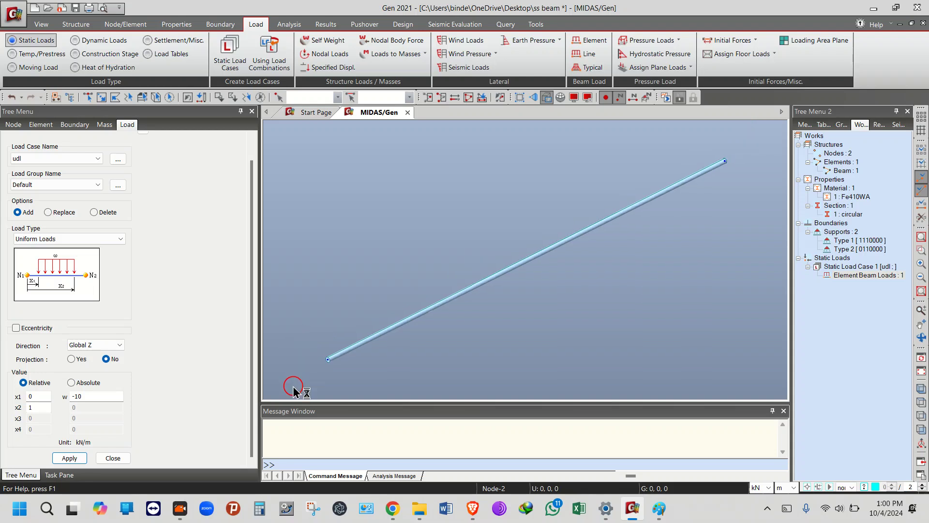
scroll(331, 286, up, 2)
scroll(330, 317, down, 3)
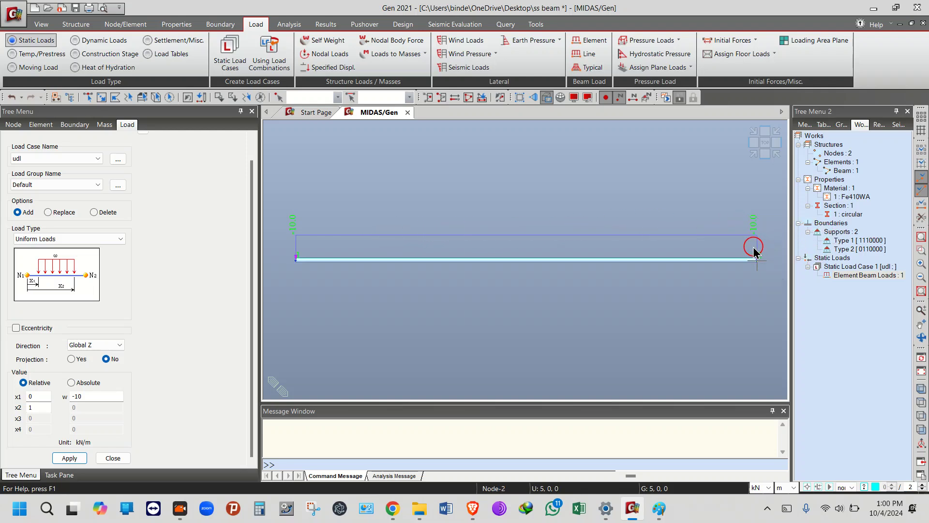
mouse_move(755, 251)
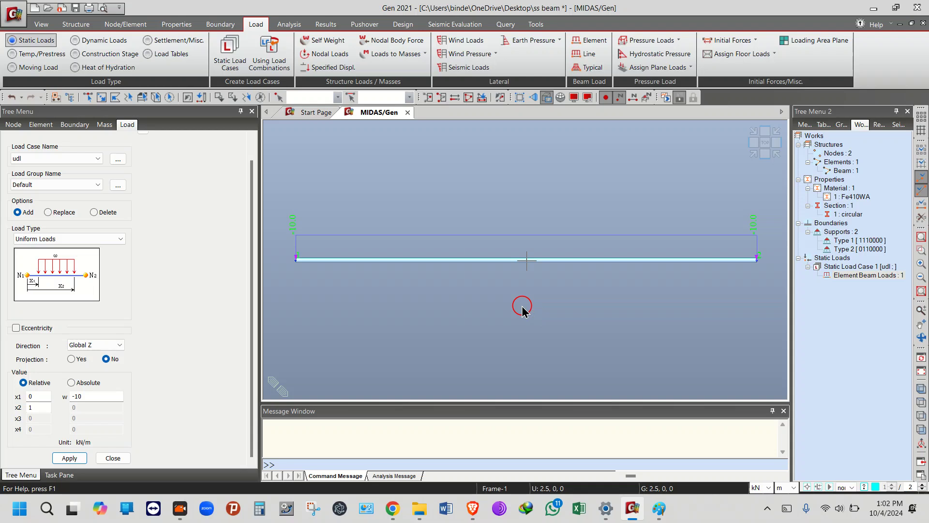
mouse_move(523, 309)
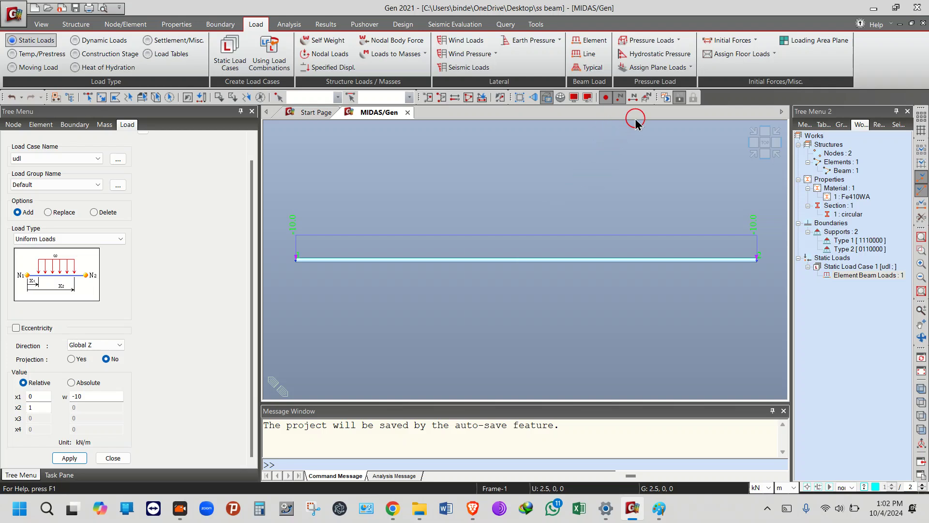
- Run the analysis and open the Displacement Contour results for load case udl
click(666, 98)
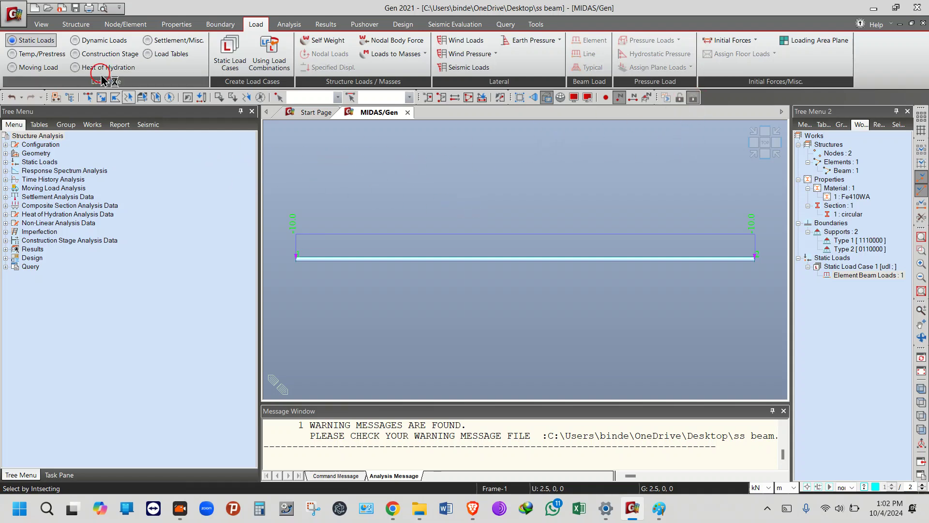
click(327, 25)
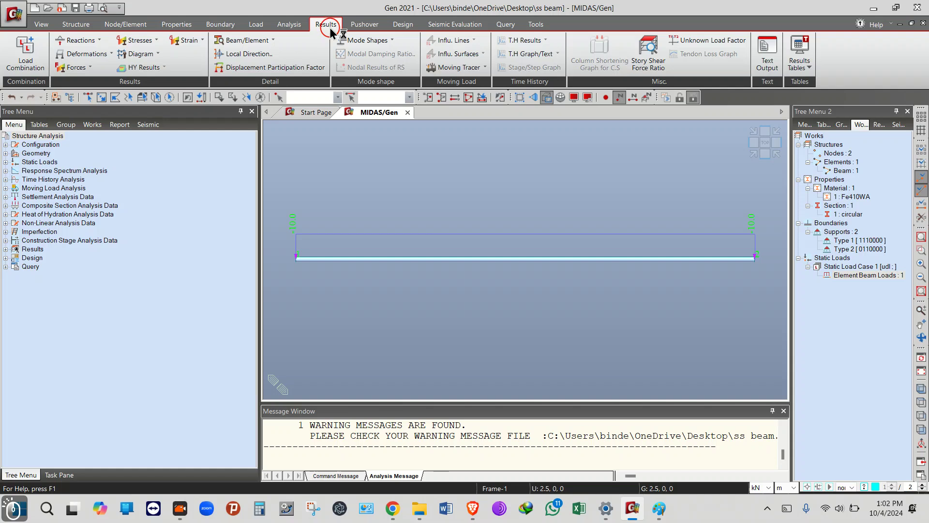
click(95, 58)
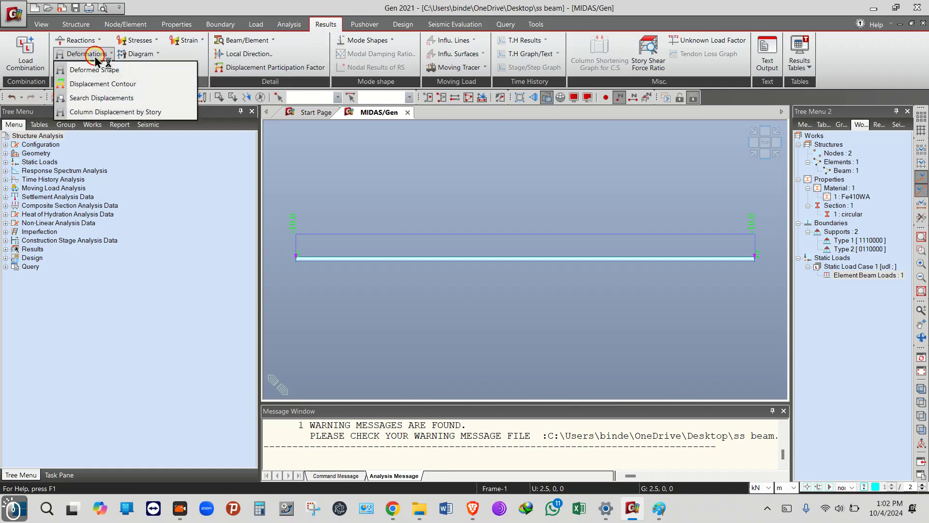
click(96, 86)
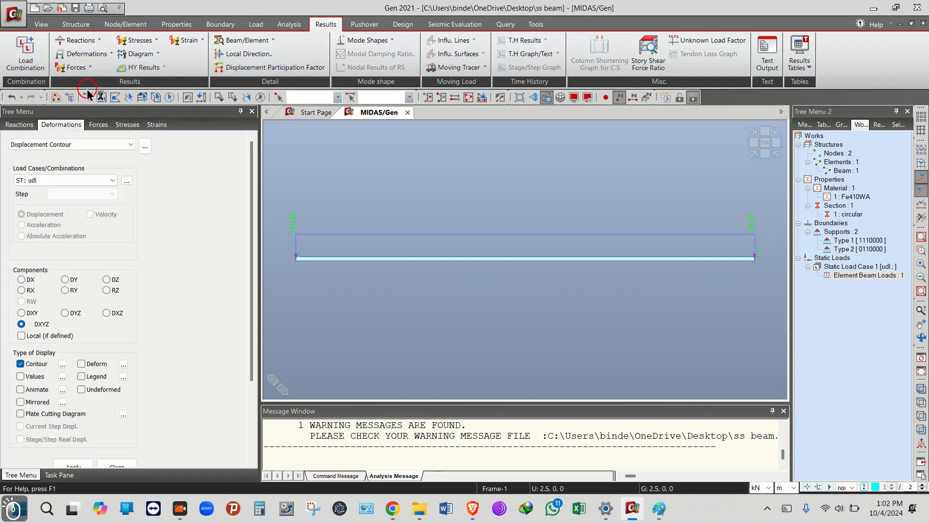
drag(252, 213, 251, 261)
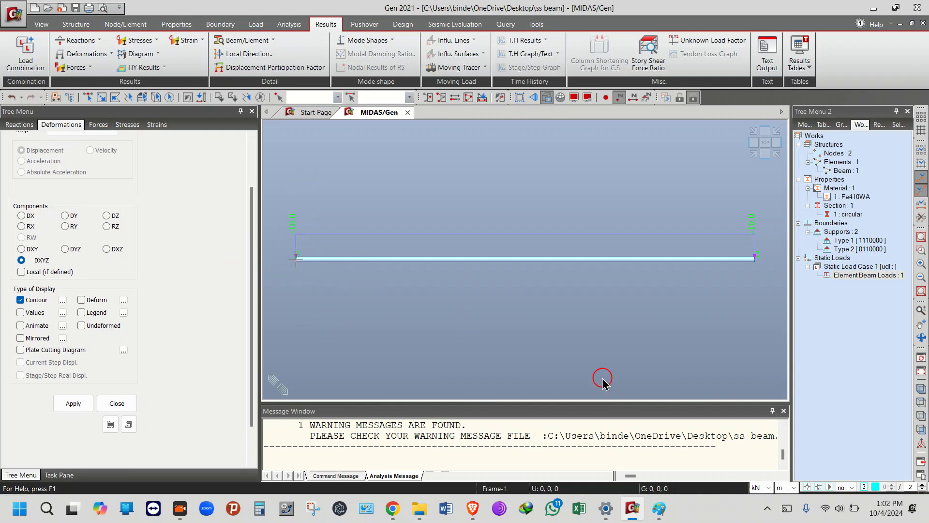
- View the beam in isometric and check which nodes carry the Type 2 and Type 1 supports
click(754, 155)
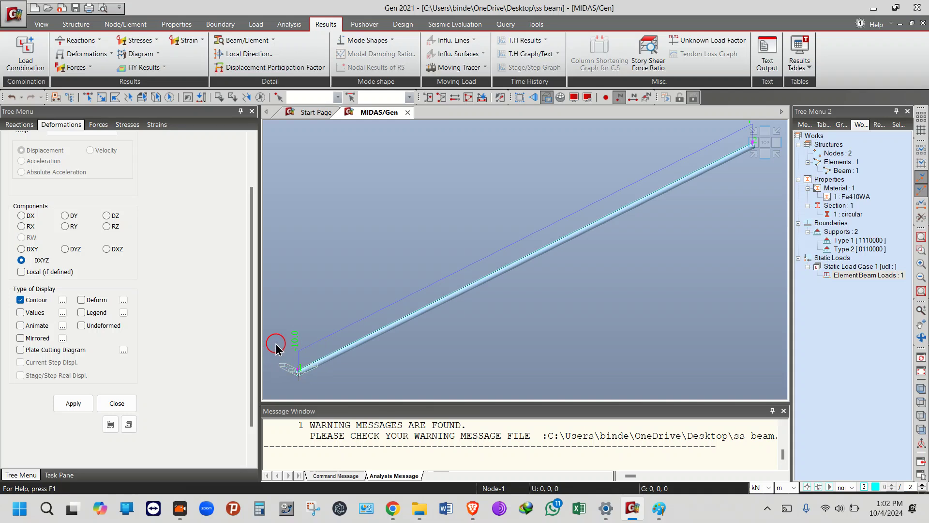
click(922, 309)
click(852, 250)
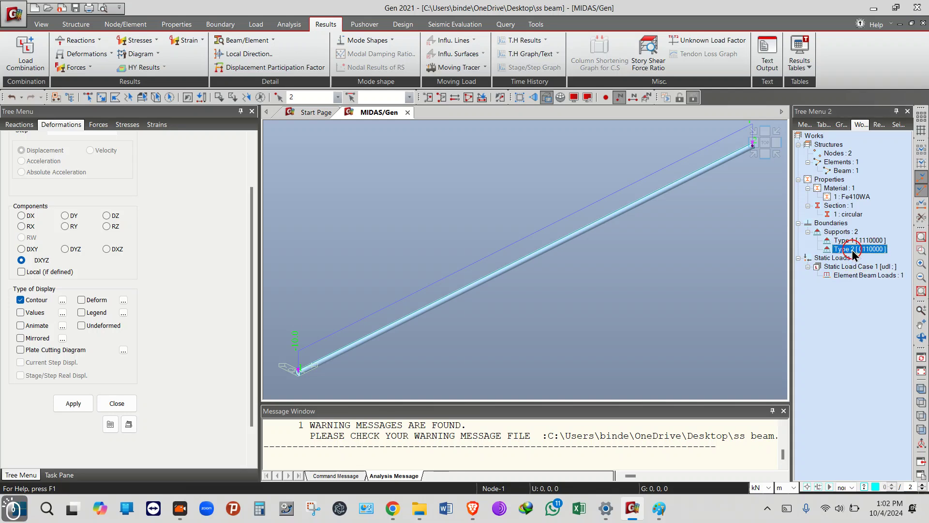
right_click(852, 250)
click(854, 235)
click(854, 235)
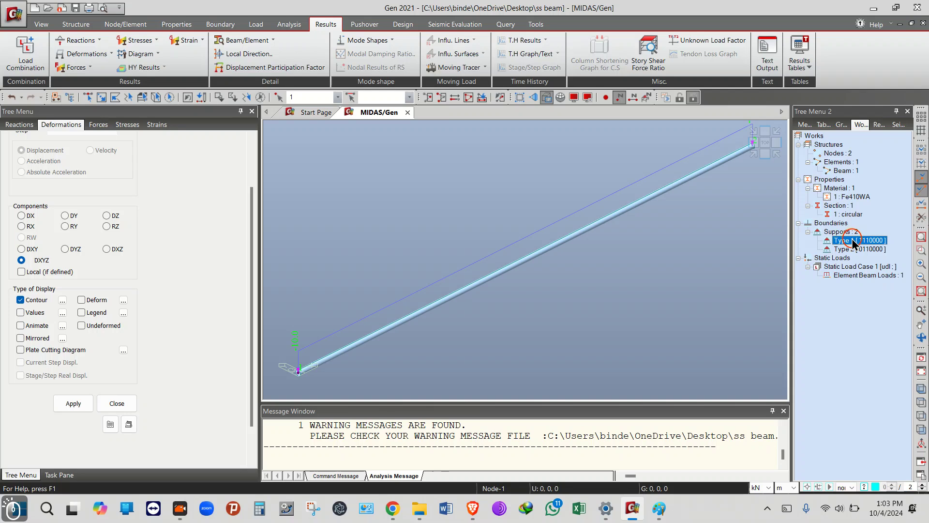
- Switch to preprocessing mode and display the supports on the beam model
click(679, 98)
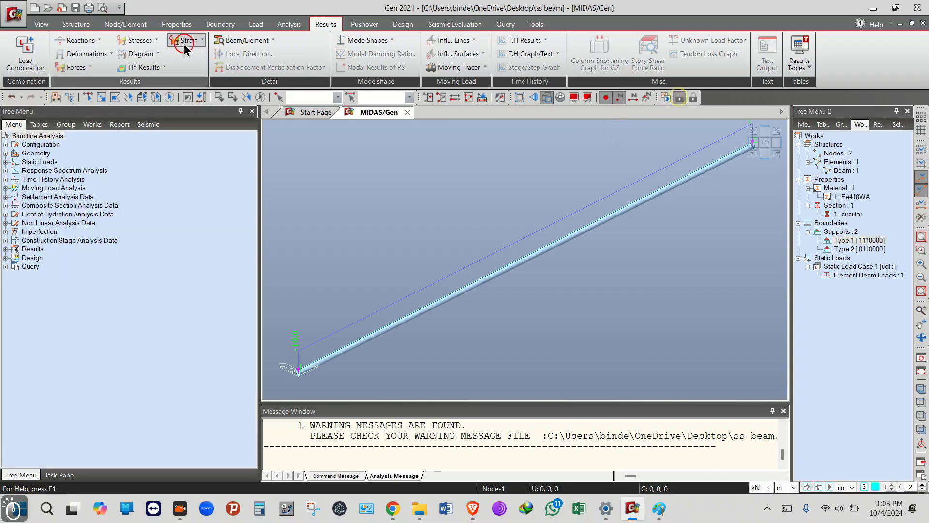
click(215, 25)
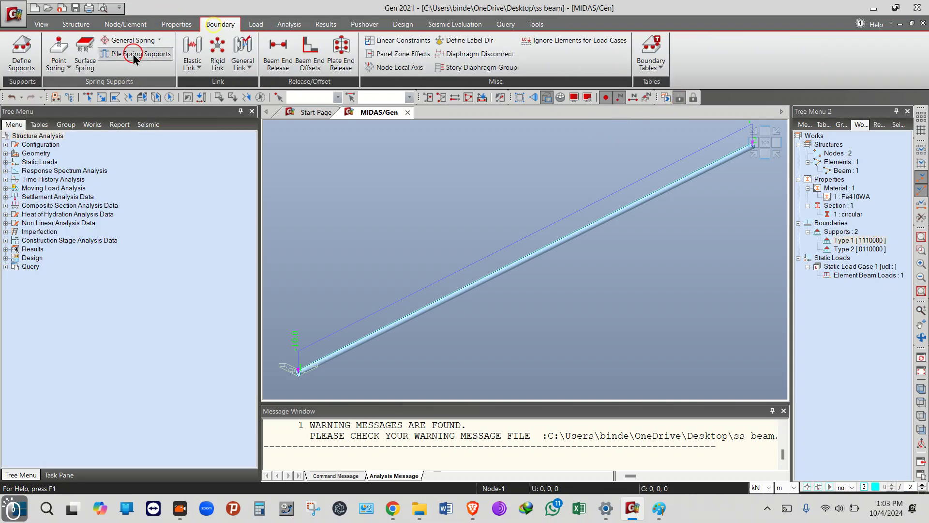
double_click(851, 241)
click(850, 241)
right_click(850, 244)
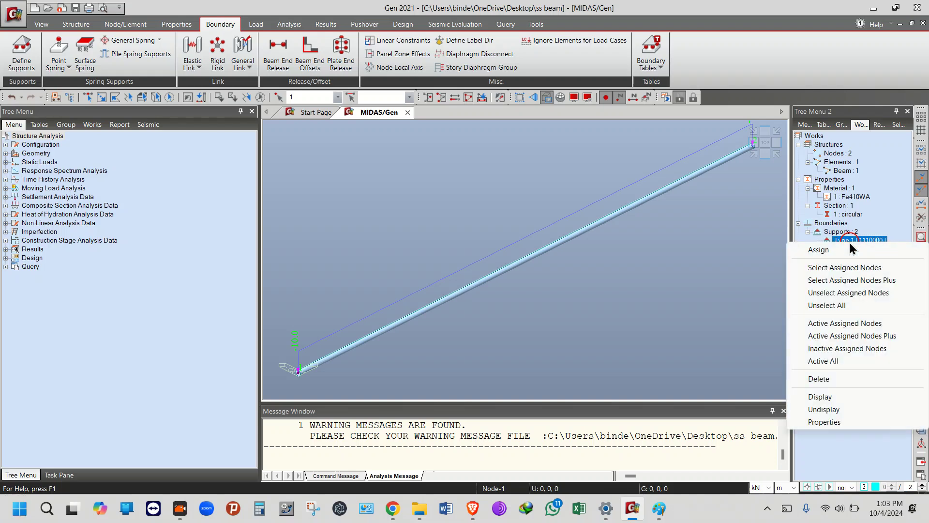
click(844, 397)
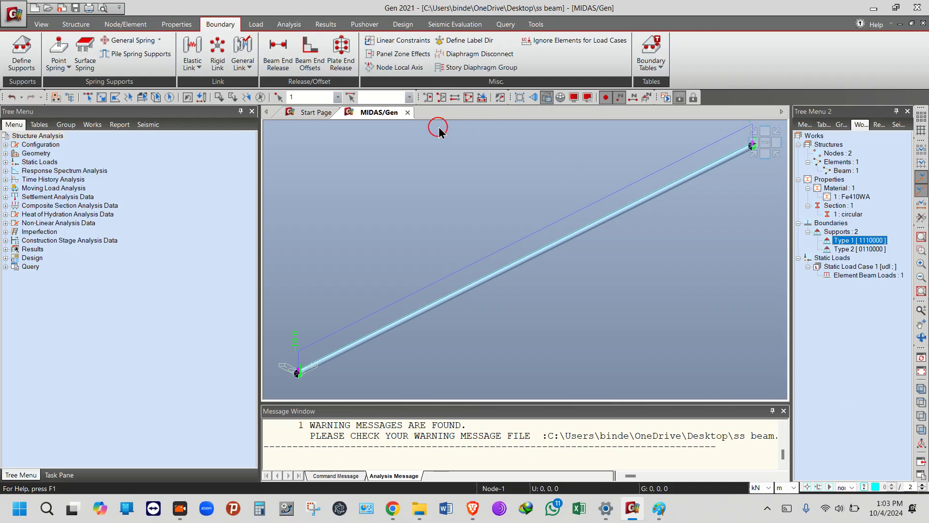
- Return to postprocessing mode and open the Displacement Contour results for load case ST: udl
click(676, 99)
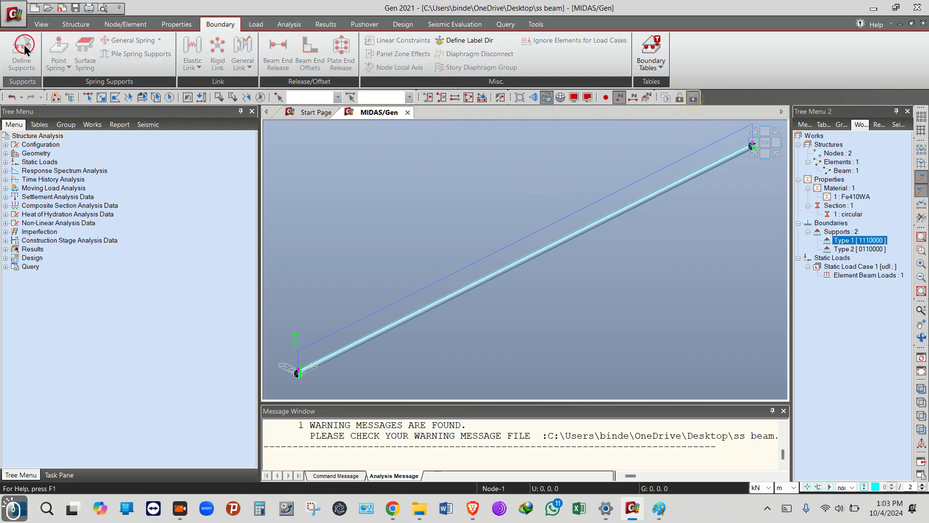
click(297, 27)
click(326, 24)
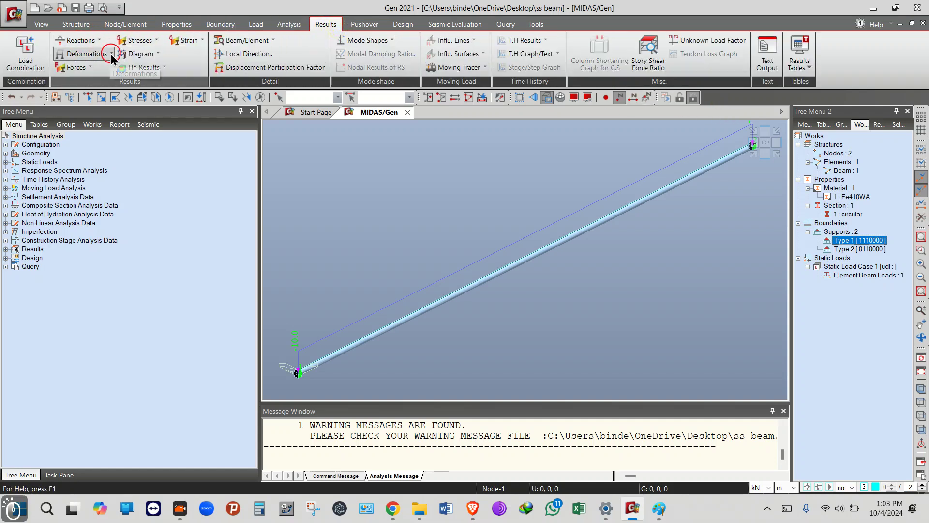
click(111, 55)
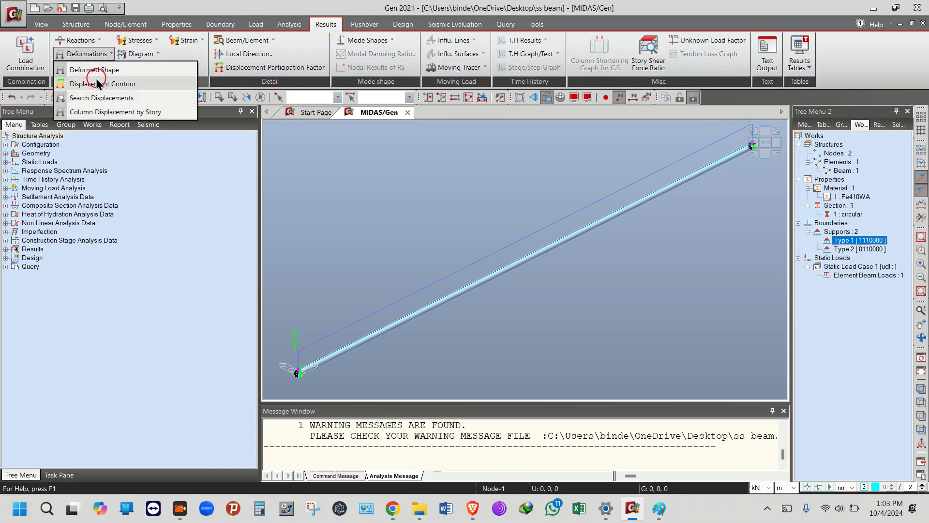
click(98, 84)
click(91, 181)
click(92, 183)
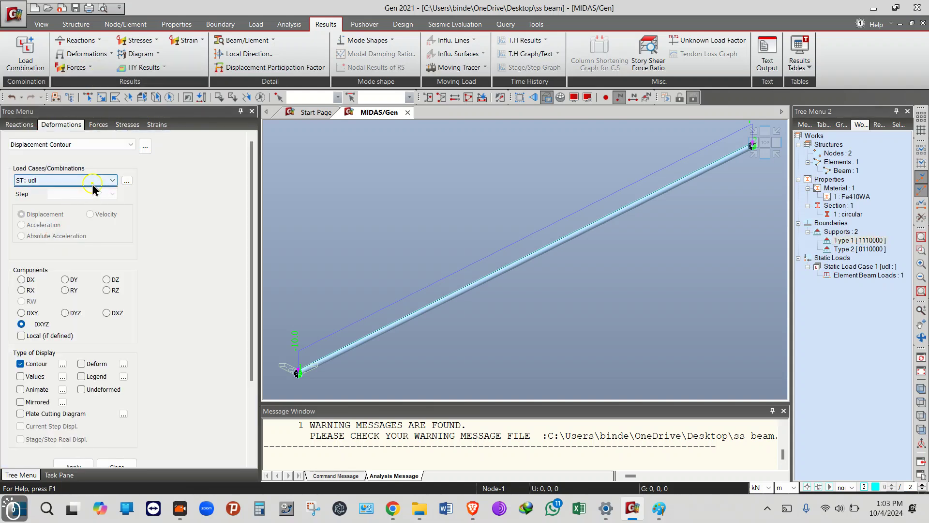
click(91, 183)
click(91, 184)
- Display the DZ displacement contour with values and animation, and view the beam from the front
click(252, 194)
scroll(252, 196, down, 2)
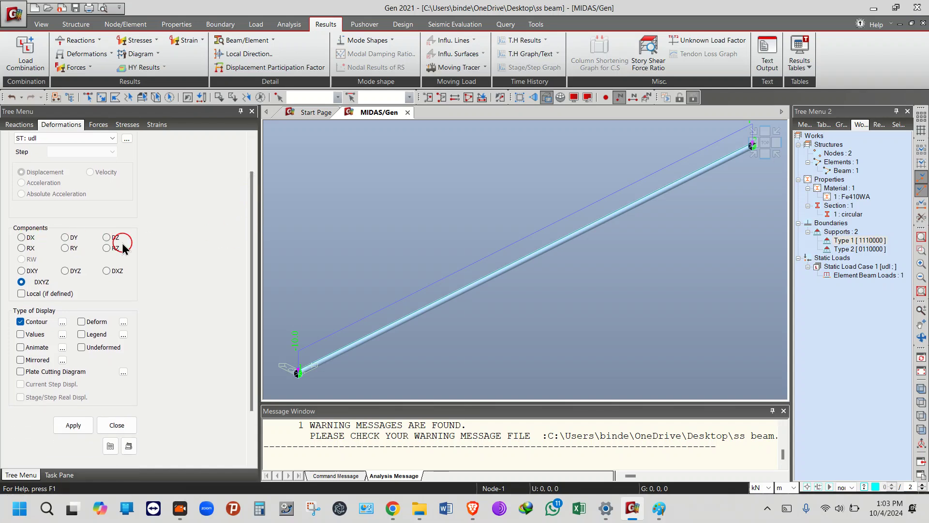
click(106, 238)
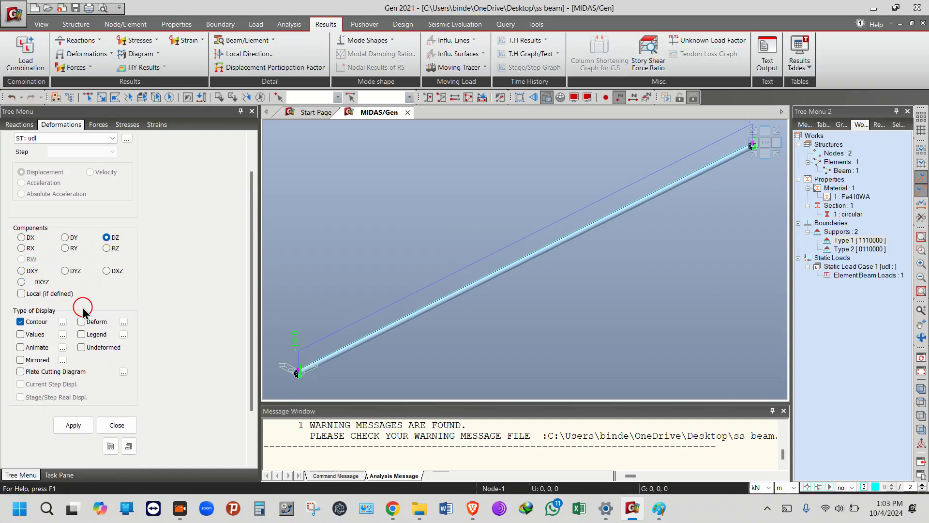
click(30, 335)
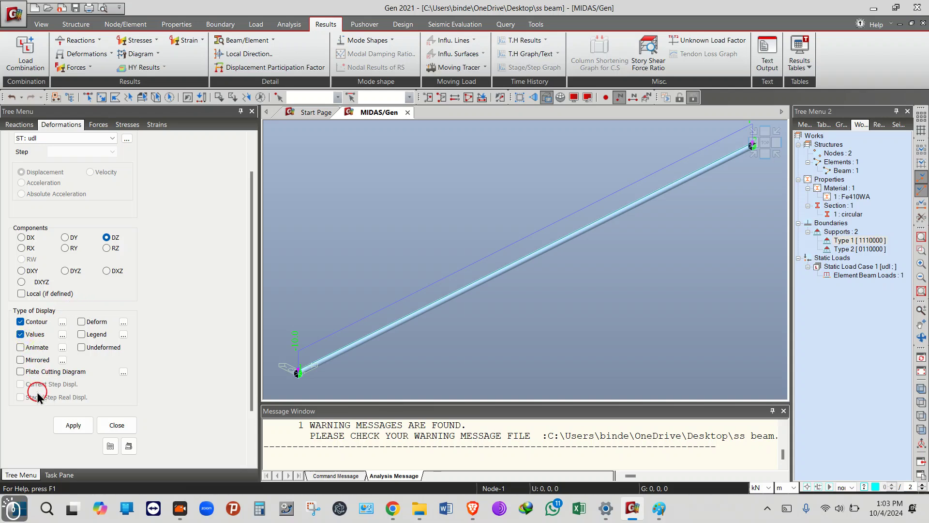
click(35, 350)
click(68, 425)
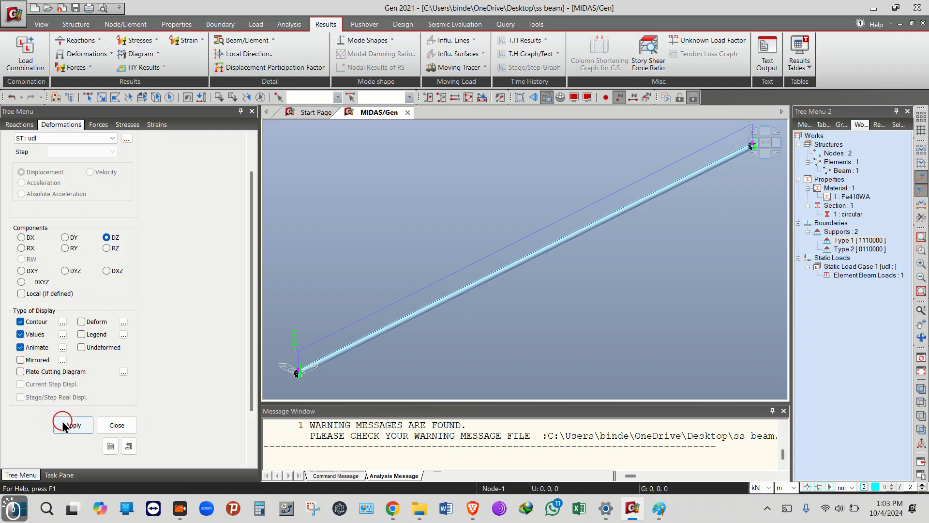
click(765, 156)
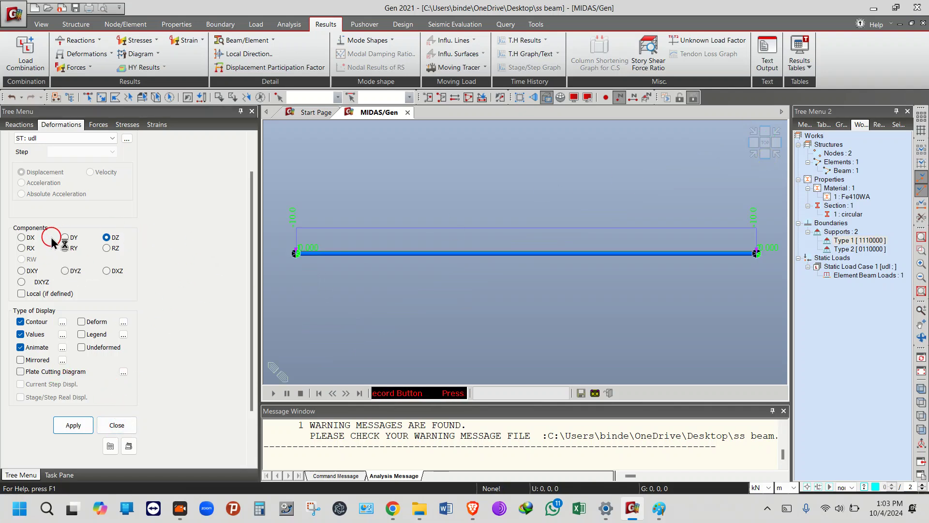
- Add the deformed shape and the legend to the DZ displacement contour display
scroll(58, 237, up, 1)
scroll(58, 238, down, 2)
click(81, 305)
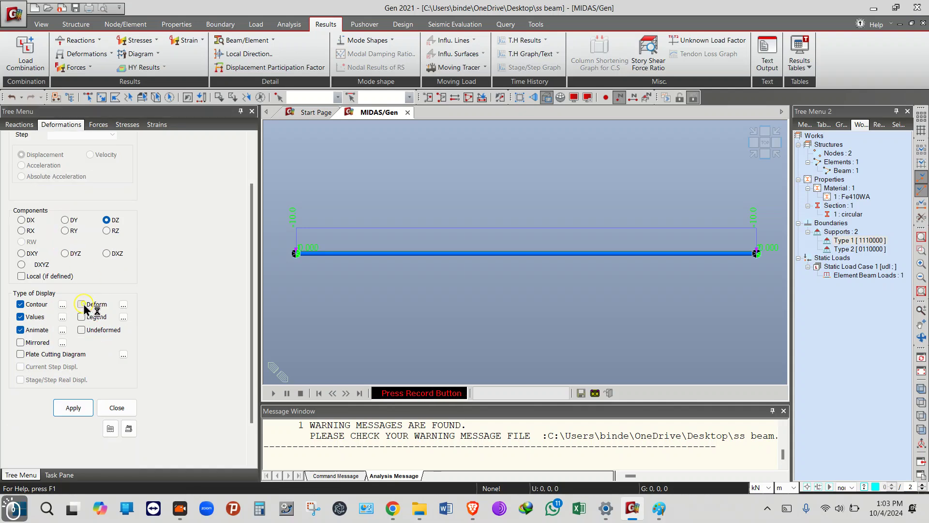
click(75, 408)
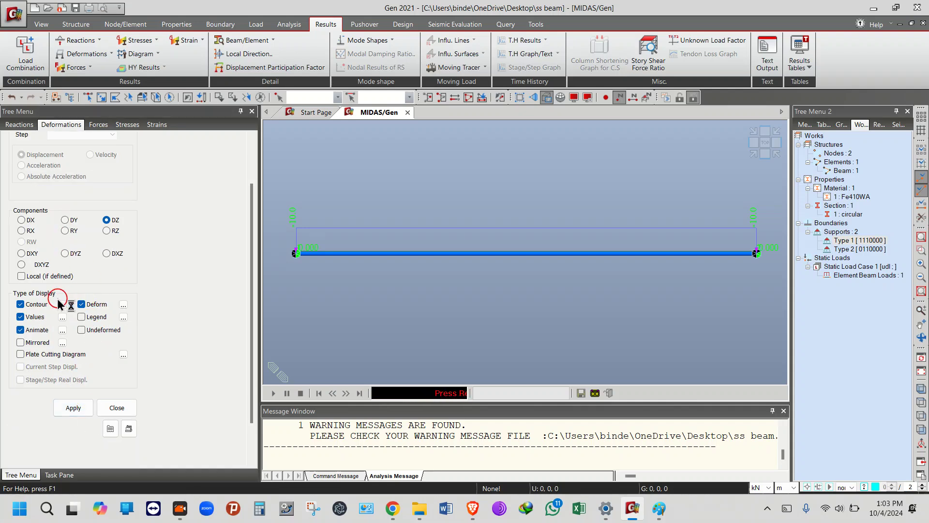
click(83, 319)
click(73, 408)
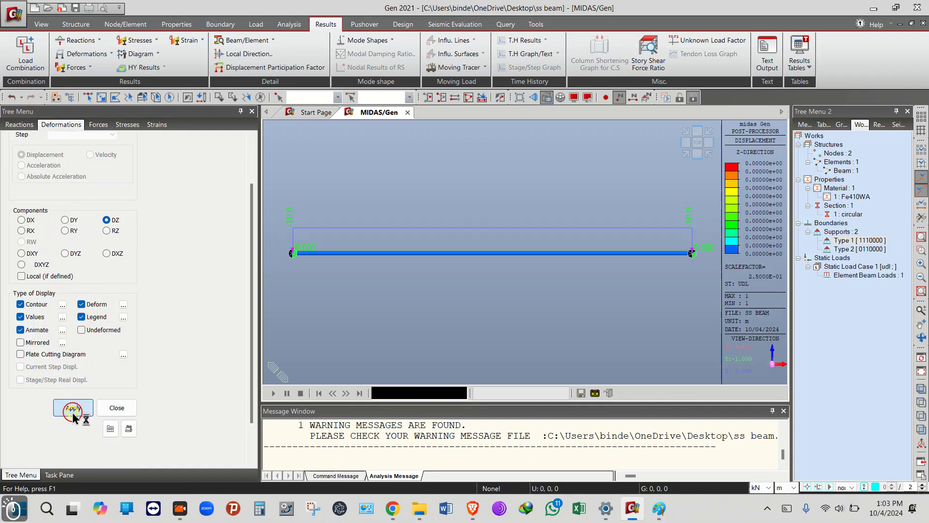
click(264, 318)
click(99, 280)
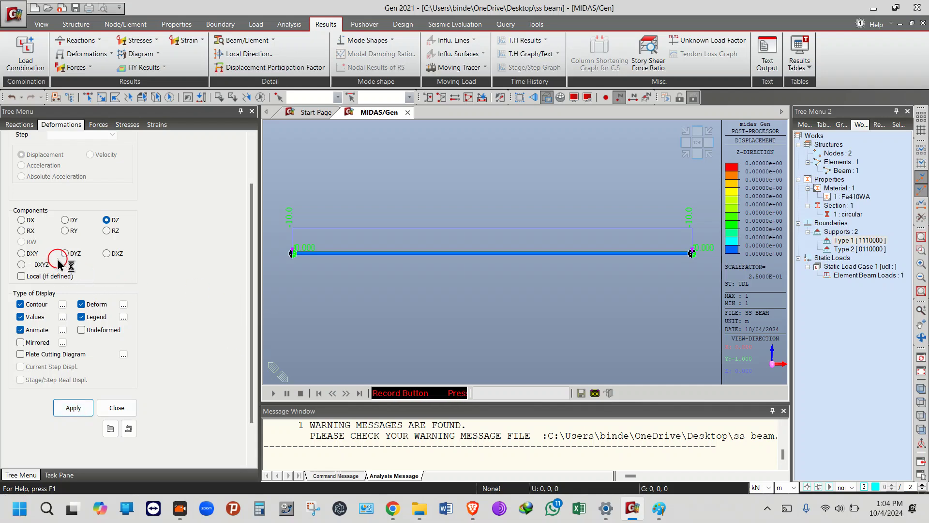
- Remove the legend from the displacement contour display, keeping the udl load case
scroll(63, 261, up, 3)
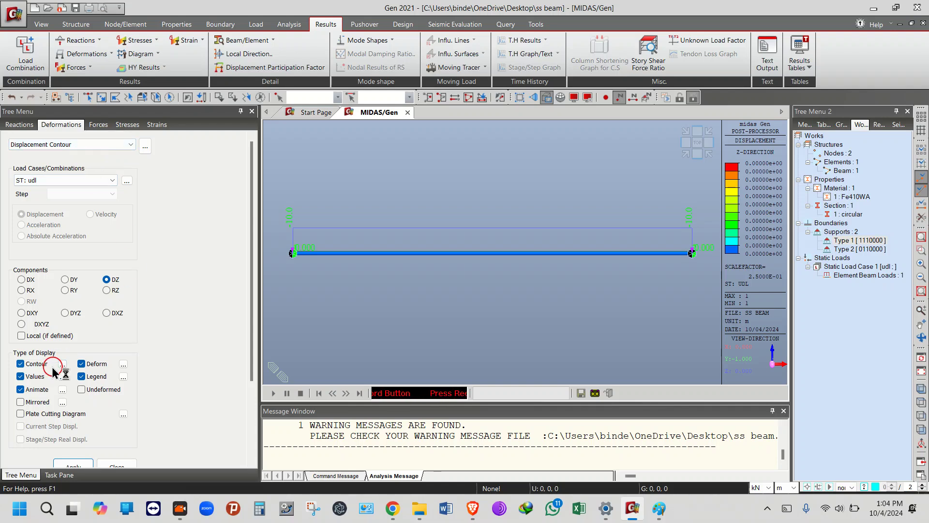
click(81, 376)
click(74, 466)
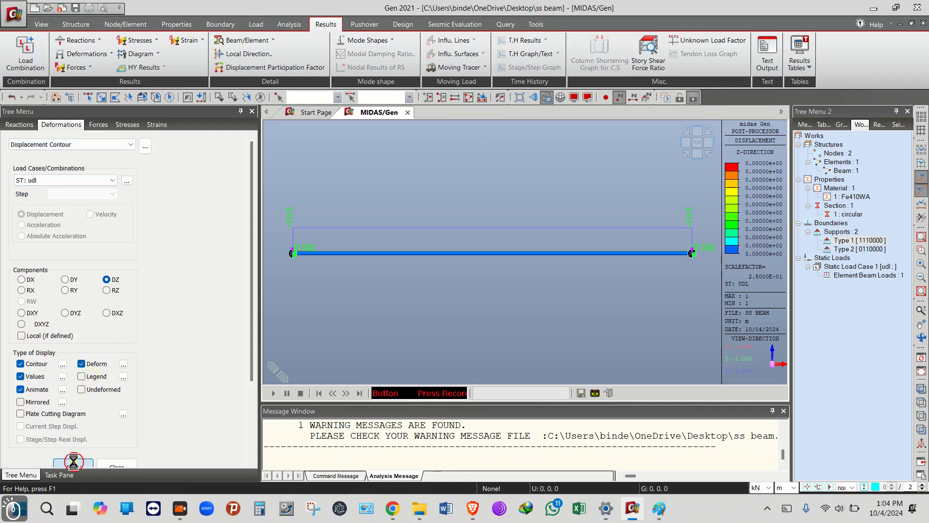
click(117, 145)
click(117, 146)
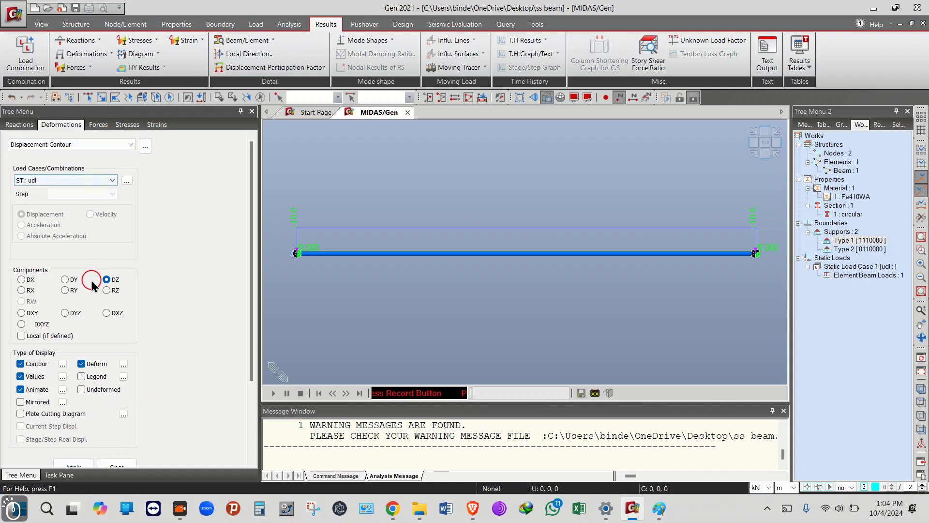
- Switch the displacement contour of load case ST: udl to the DX component and apply it
click(66, 281)
click(25, 279)
click(82, 464)
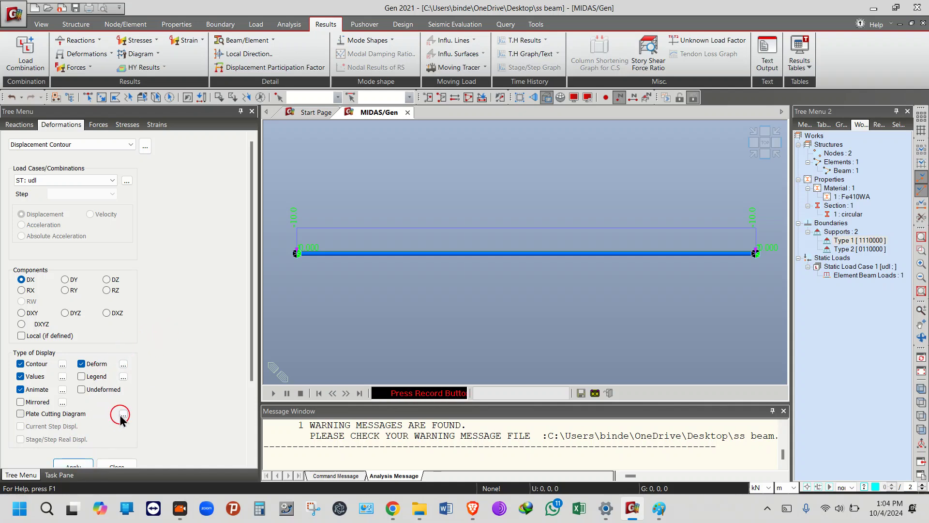
- Set the contour animation to Repeat Full Cycle and reapply the DX displacement contour
click(62, 389)
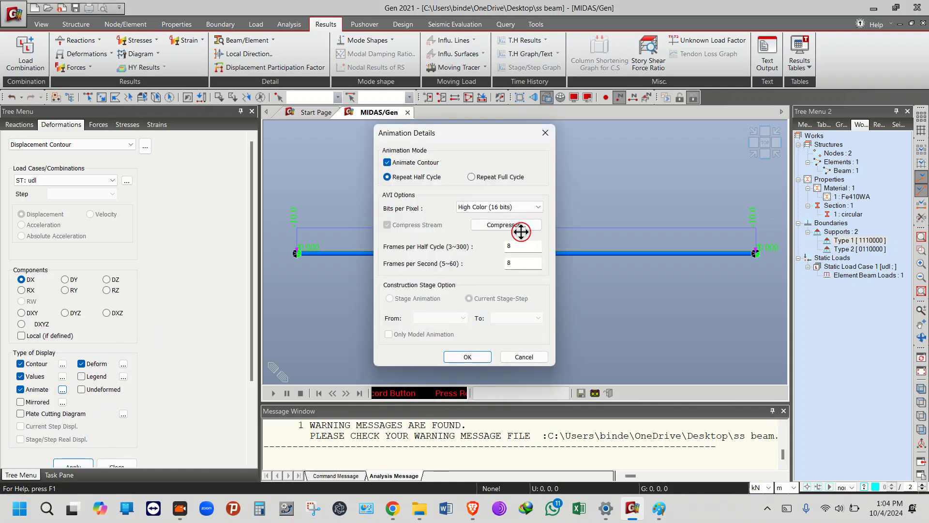
click(481, 186)
click(466, 357)
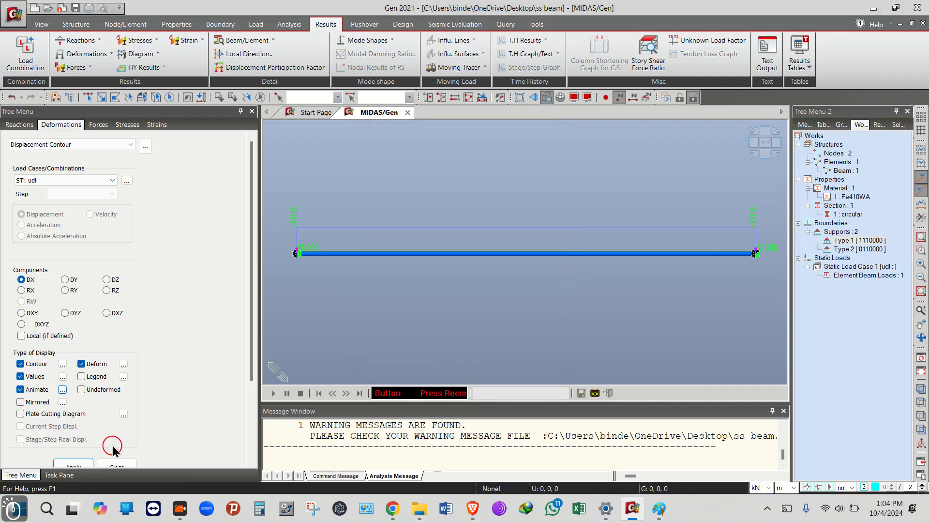
click(80, 466)
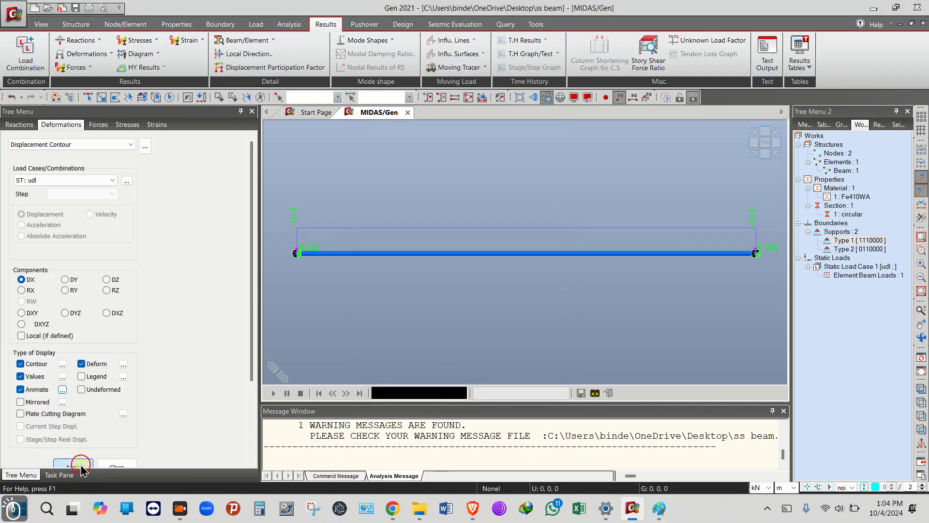
- Review the contour animation's settings for frames per half cycle and frames per second
click(63, 389)
click(516, 246)
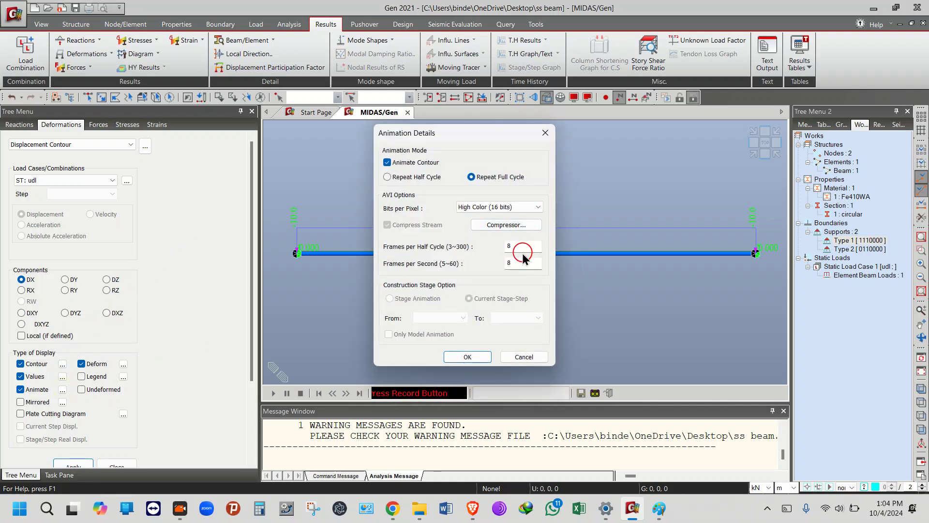
click(520, 248)
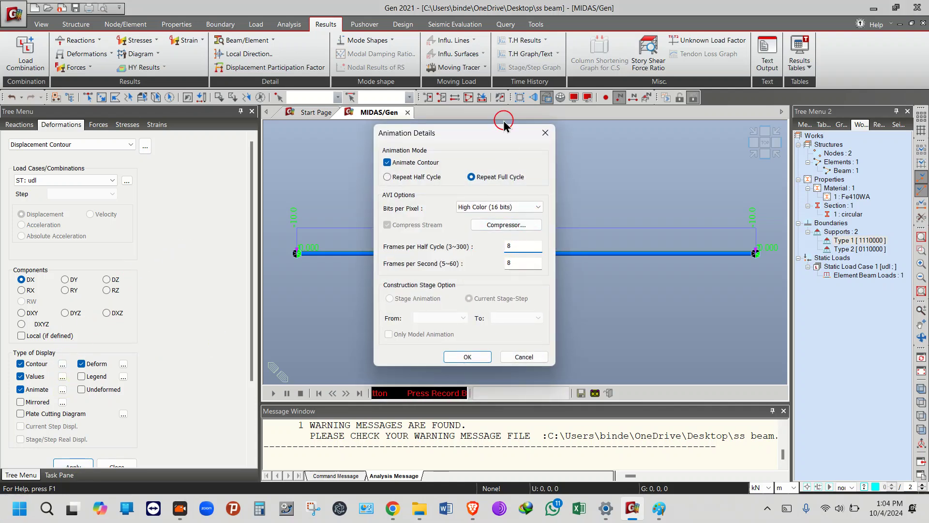
drag(505, 133, 251, 100)
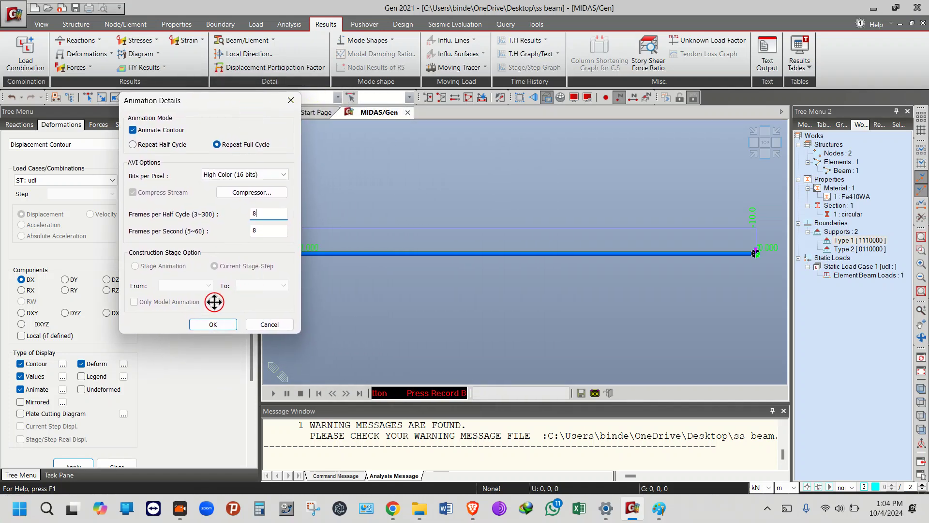
click(215, 324)
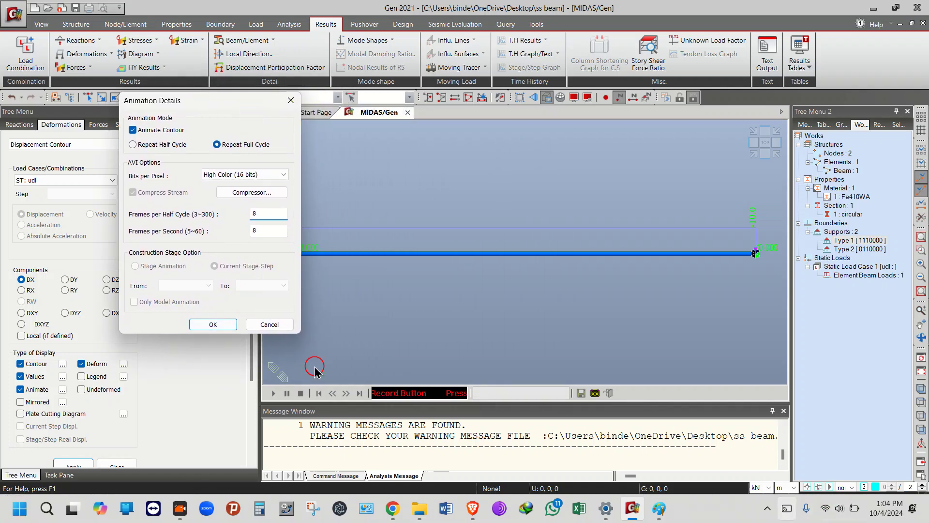
- Set the length unit to mm and keep kN as the force unit
click(788, 487)
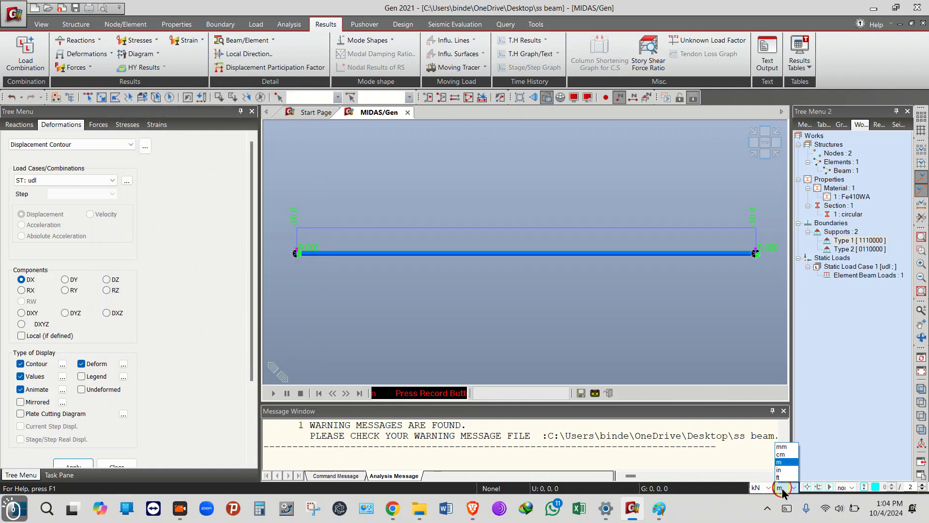
click(787, 447)
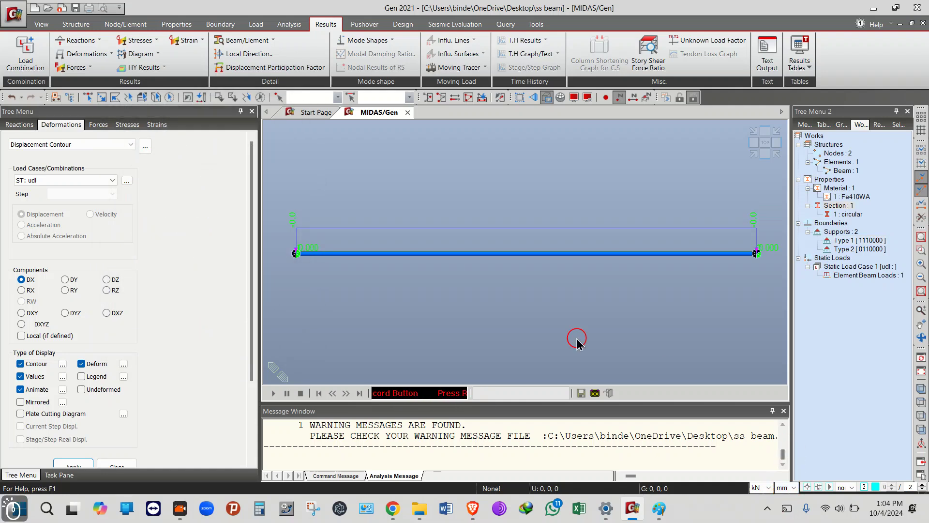
click(757, 487)
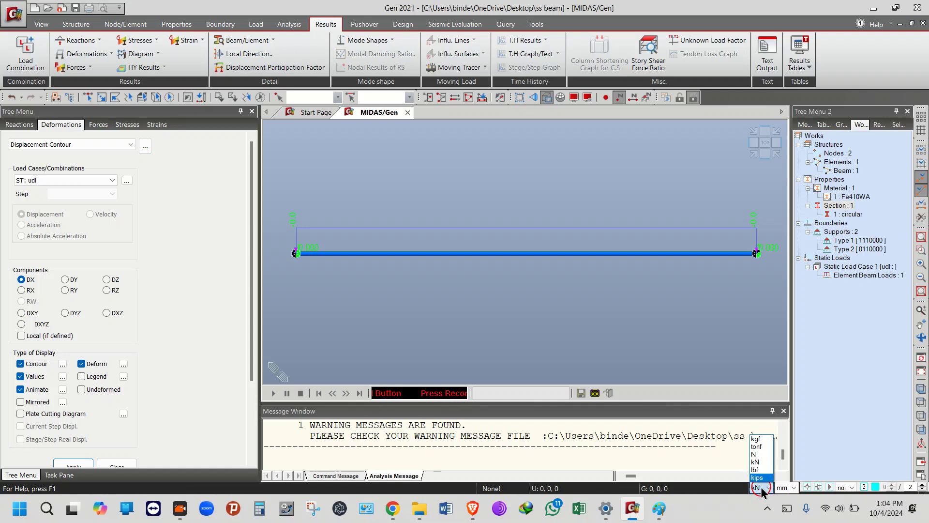
click(757, 462)
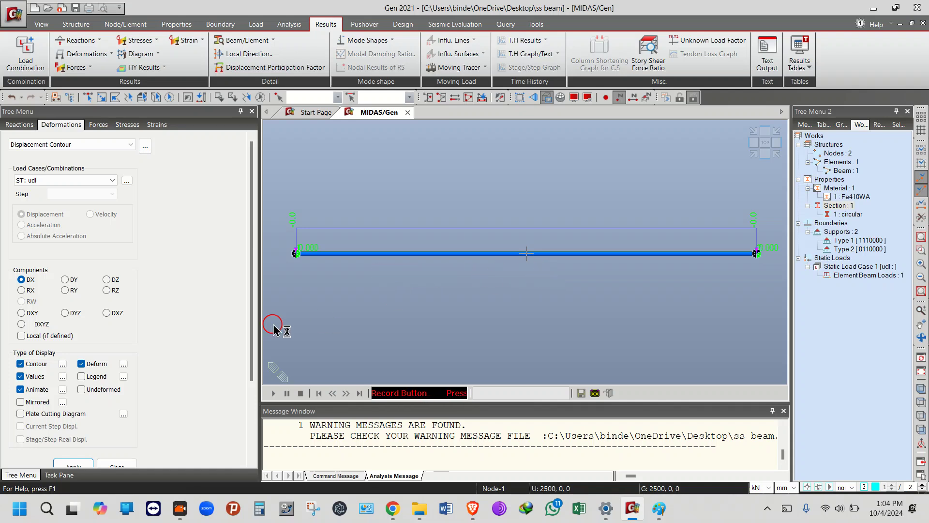
- Add the legend to the DX displacement contour and hide the node numbers
click(81, 377)
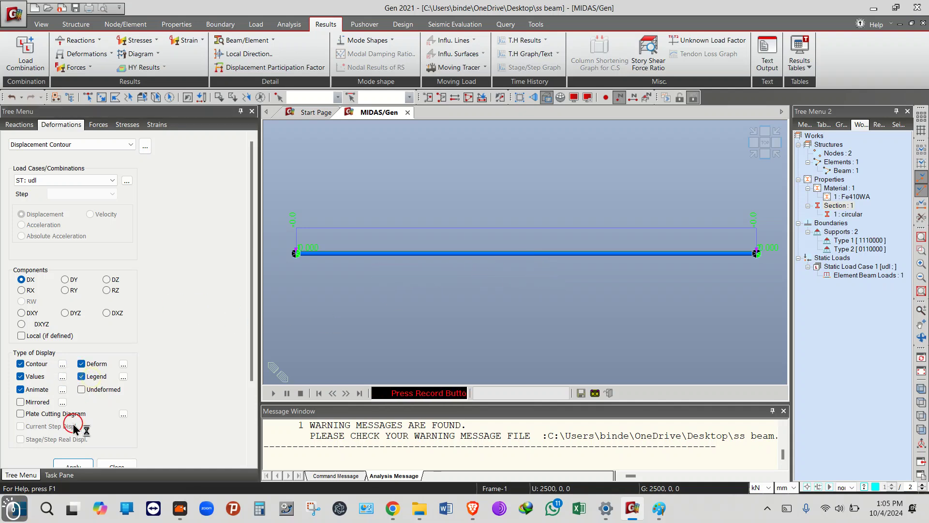
click(74, 464)
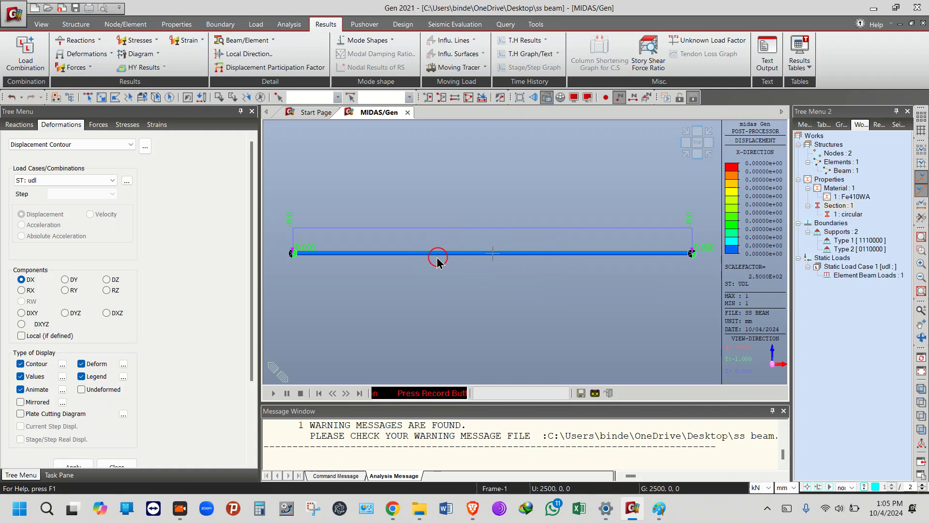
mouse_move(503, 257)
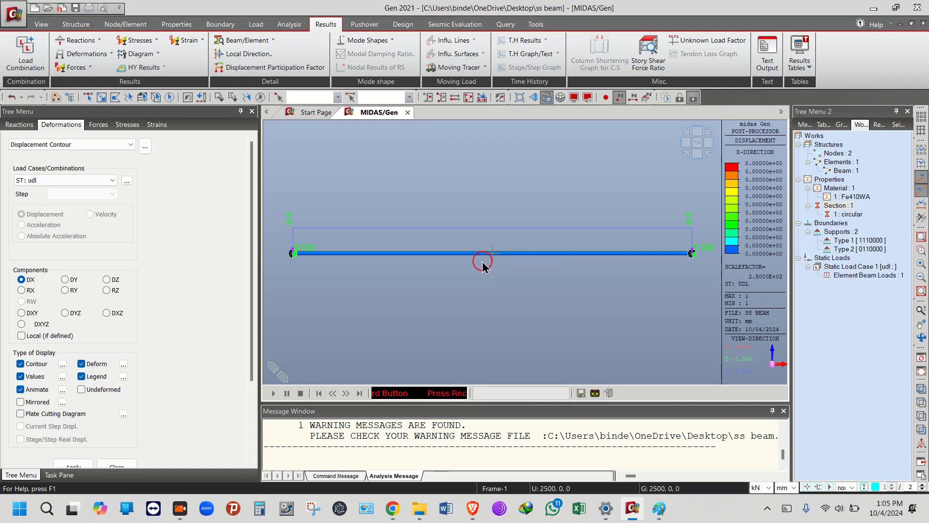
click(620, 98)
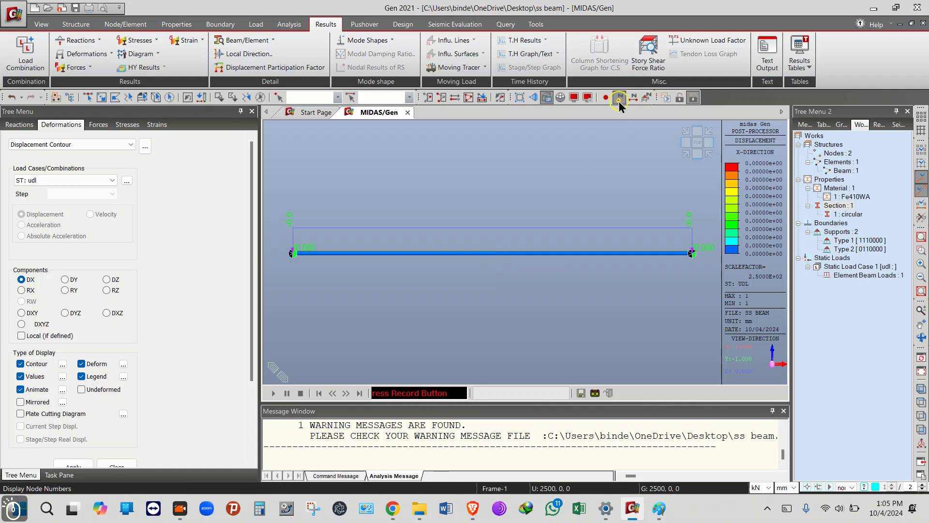
- Return to preprocessing mode and open the Divide Elements function
click(667, 99)
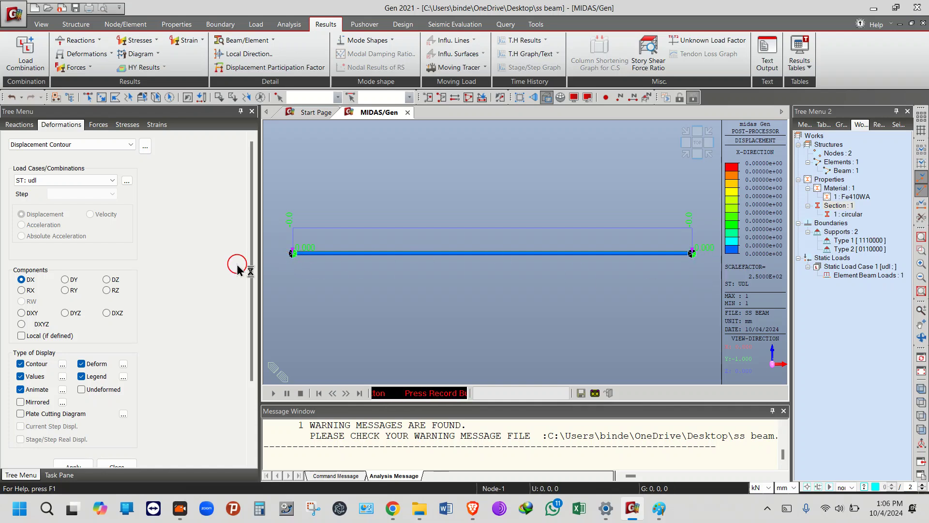
click(680, 98)
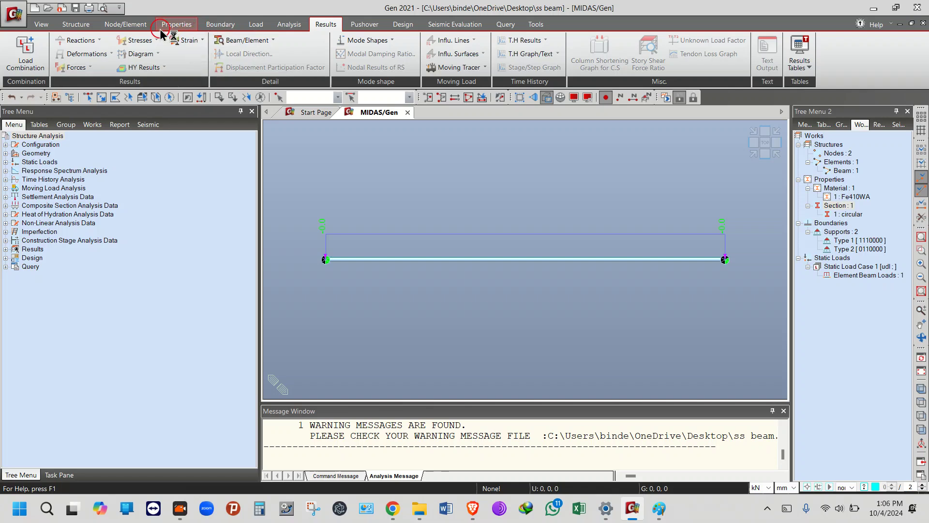
click(126, 24)
click(254, 55)
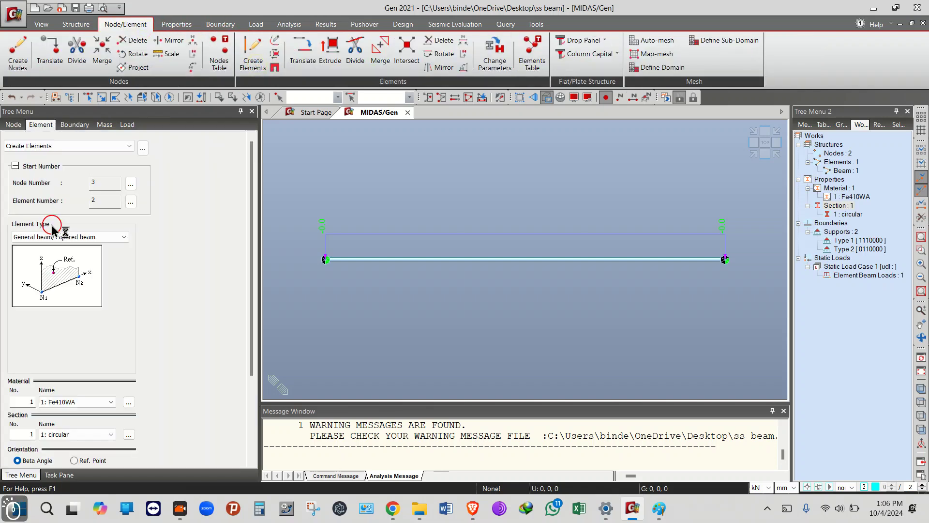
scroll(166, 325, down, 3)
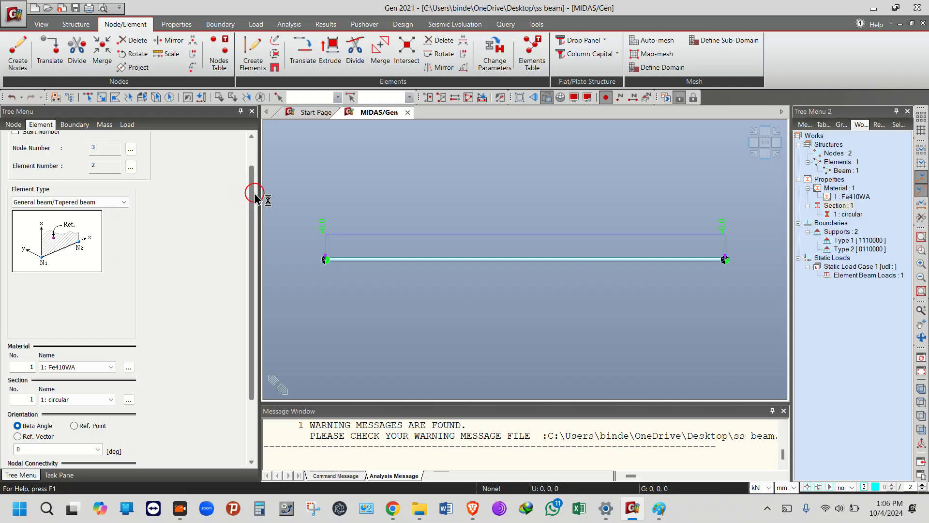
scroll(255, 196, up, 3)
click(71, 236)
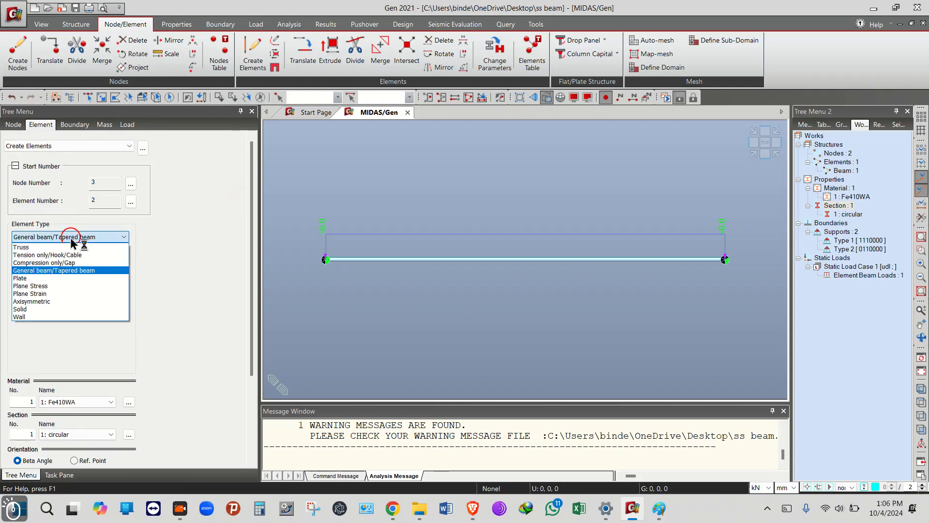
click(69, 169)
click(83, 145)
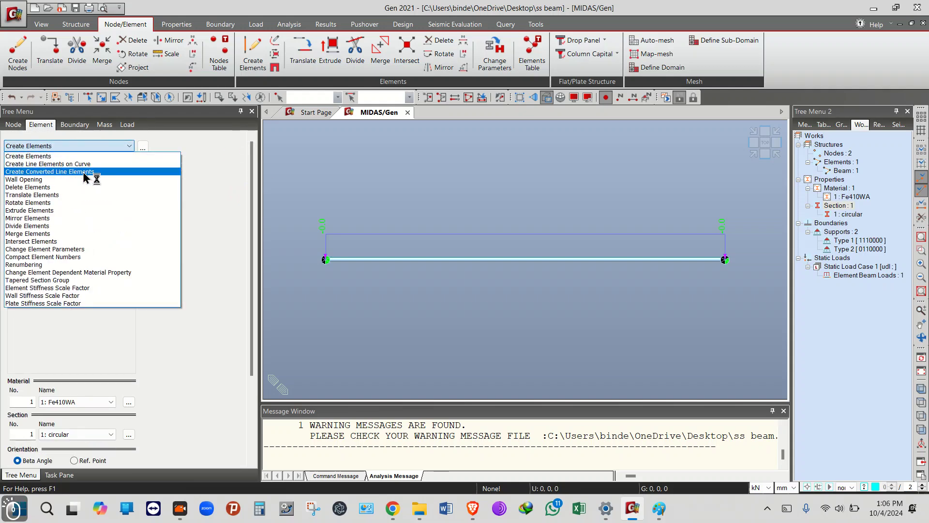
click(83, 225)
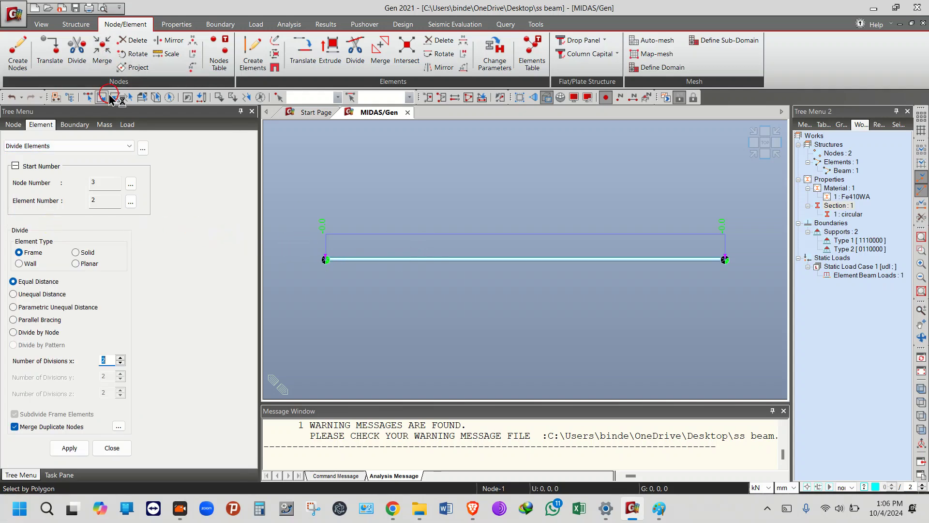
- Divide the beam into 2 equal-distance frame elements and display the node numbers
click(88, 97)
click(493, 261)
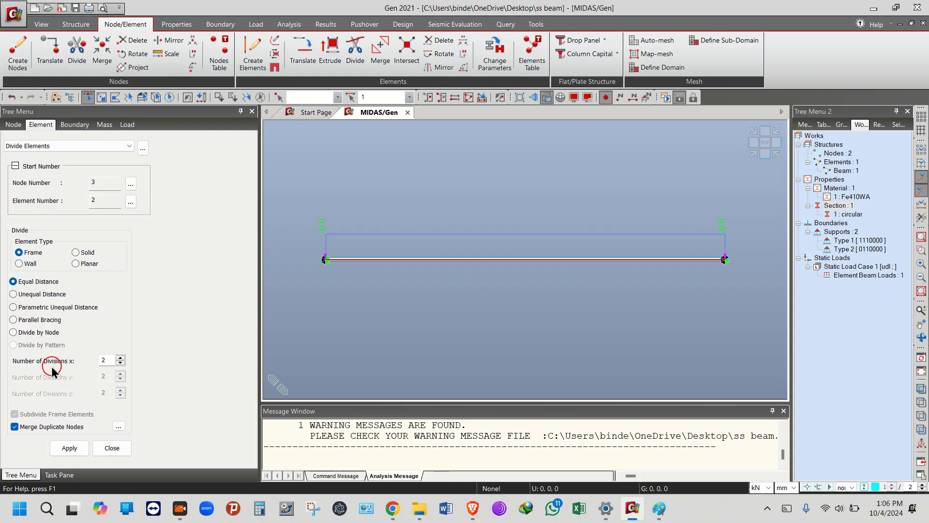
click(70, 446)
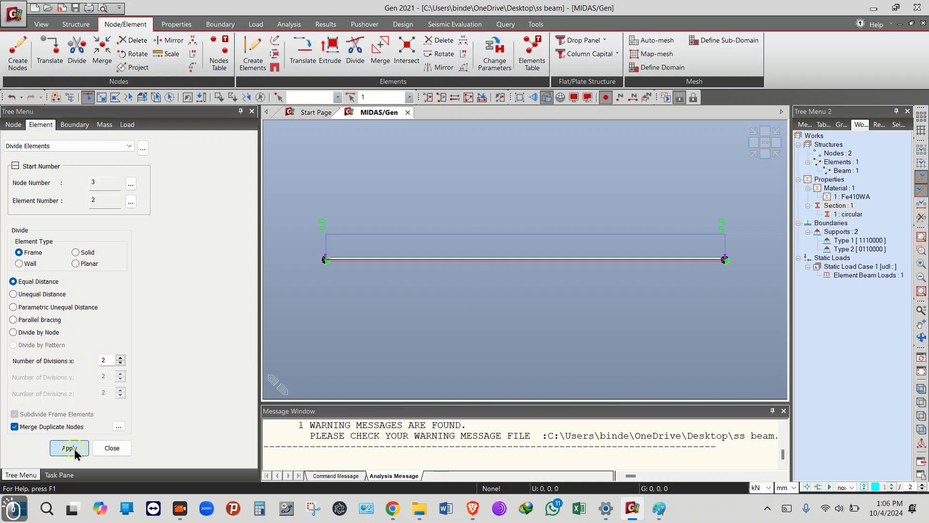
click(462, 280)
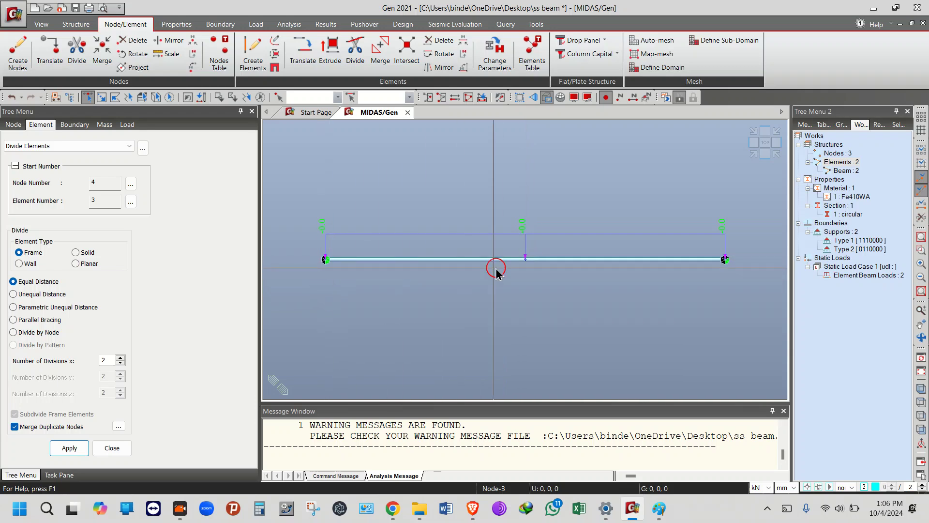
click(620, 97)
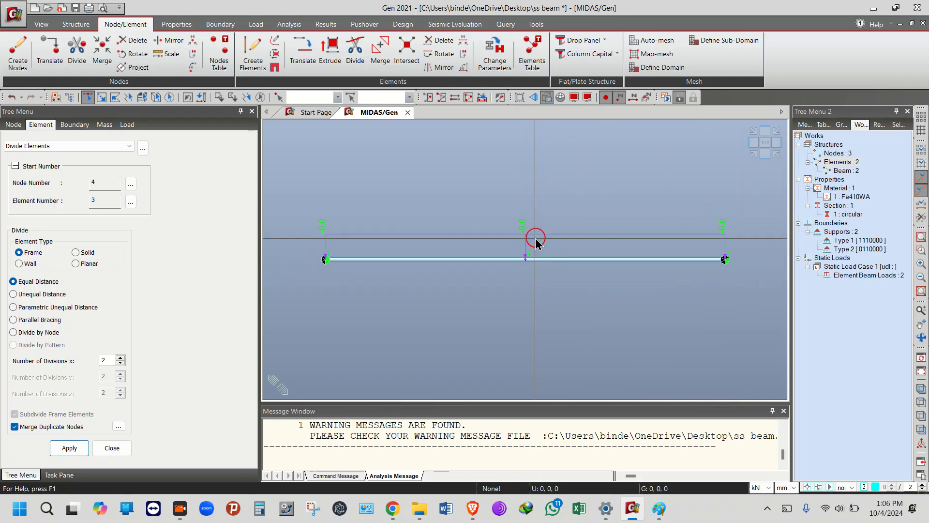
- Rerun the analysis on the divided beam and open the Displacement Contour results
click(667, 99)
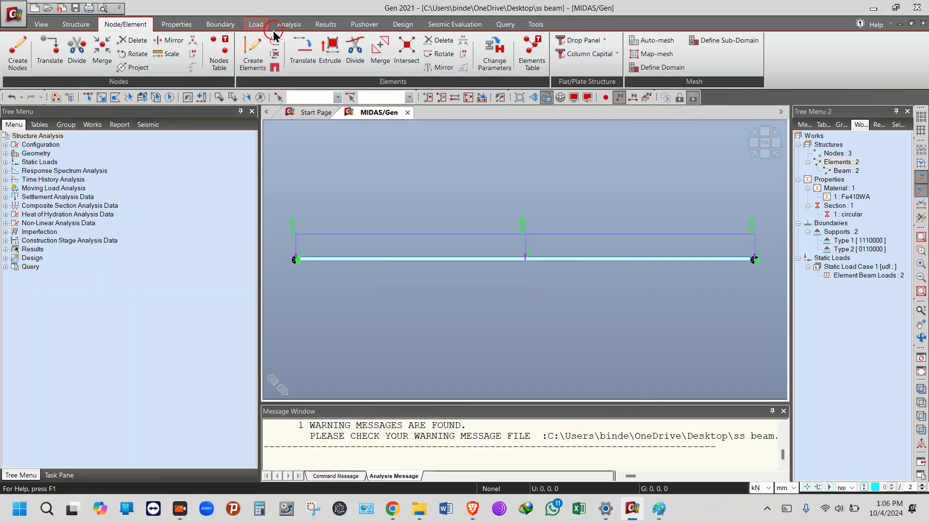
click(325, 25)
click(86, 53)
click(95, 83)
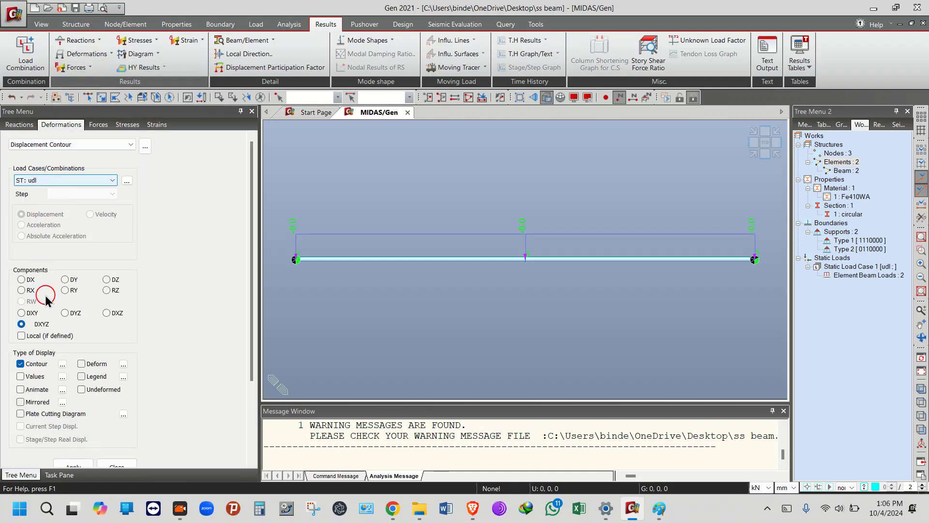
- Display the DZ displacement contour for ST: udl with values and animation
click(107, 280)
click(27, 376)
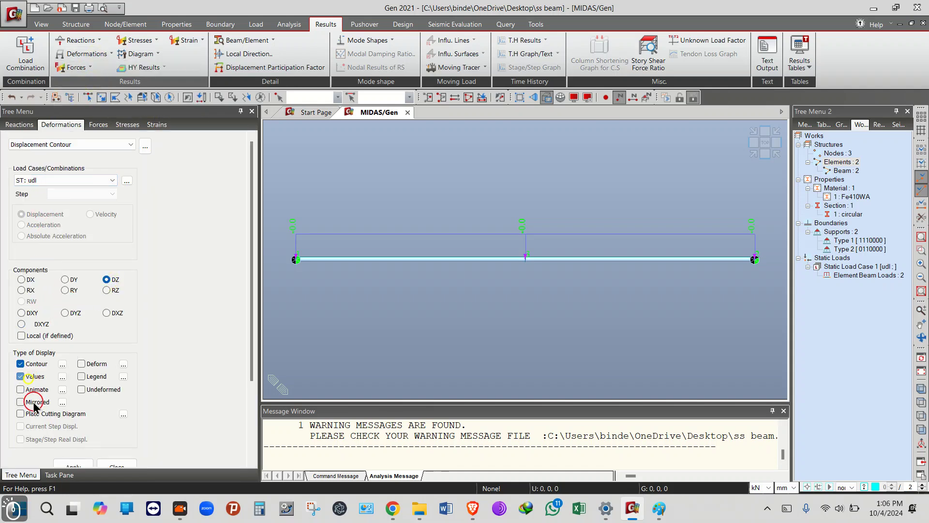
scroll(255, 314, down, 3)
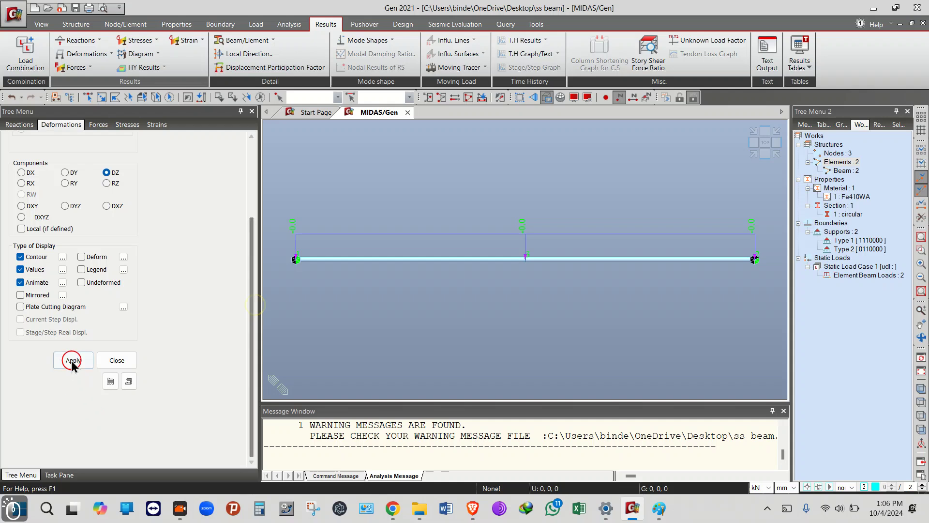
click(71, 360)
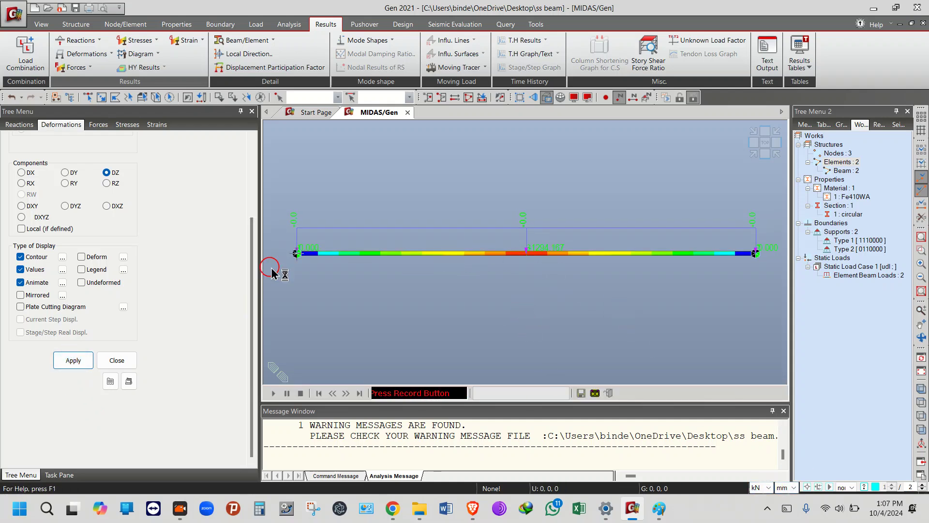
- Review the animation details and the value output details of the DZ displacement contour
click(62, 283)
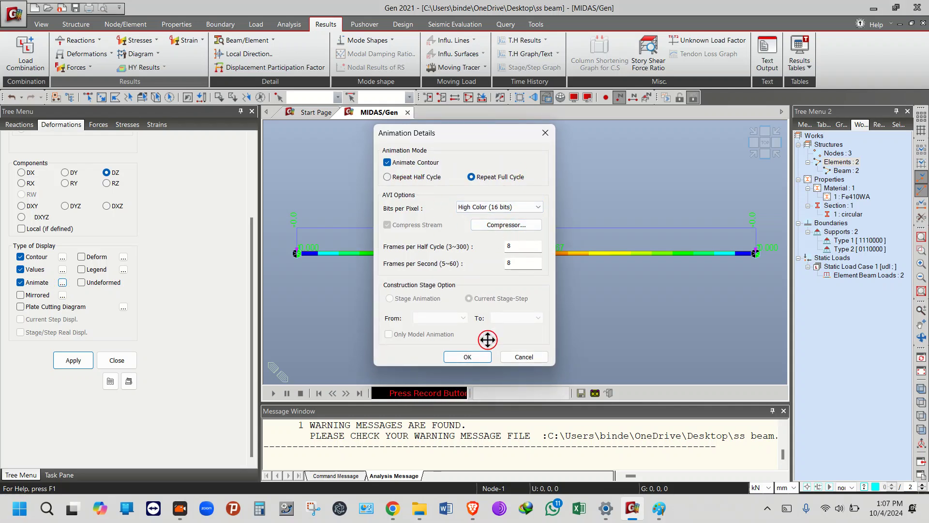
click(470, 356)
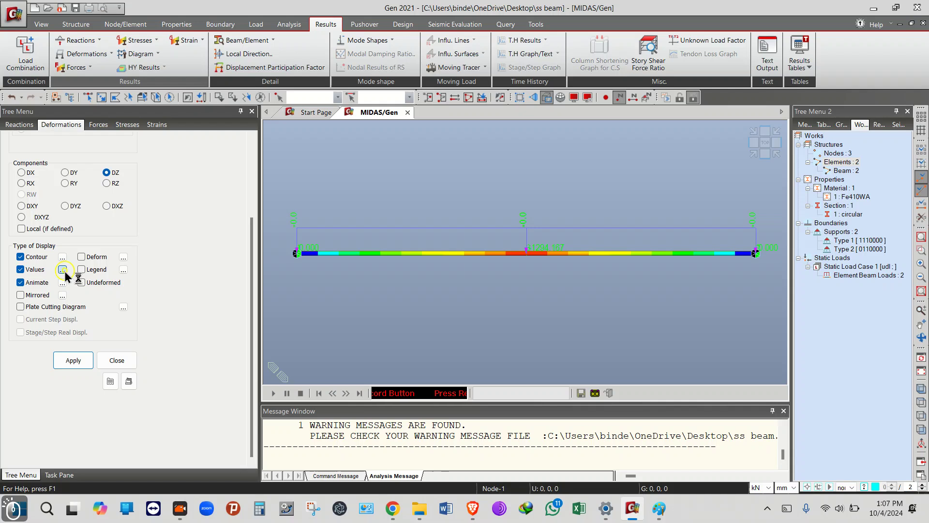
click(62, 269)
drag(481, 172, 248, 144)
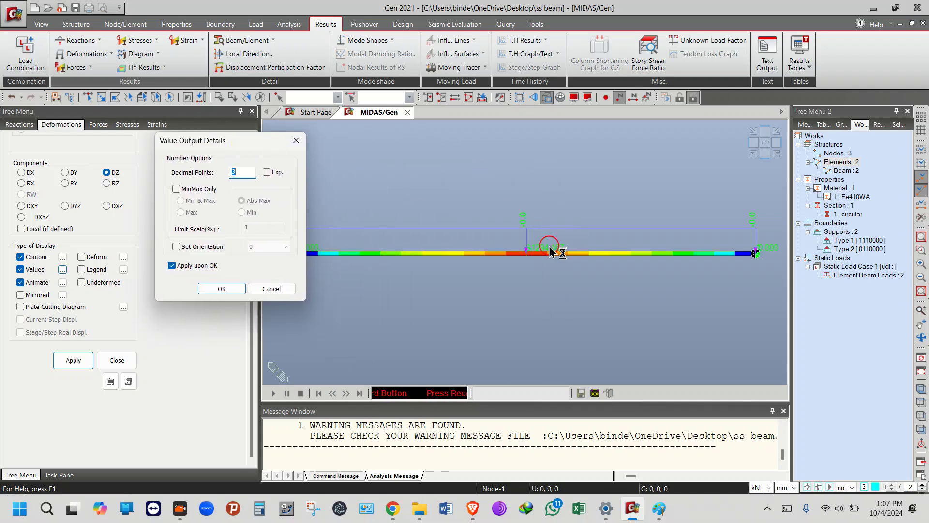
click(296, 140)
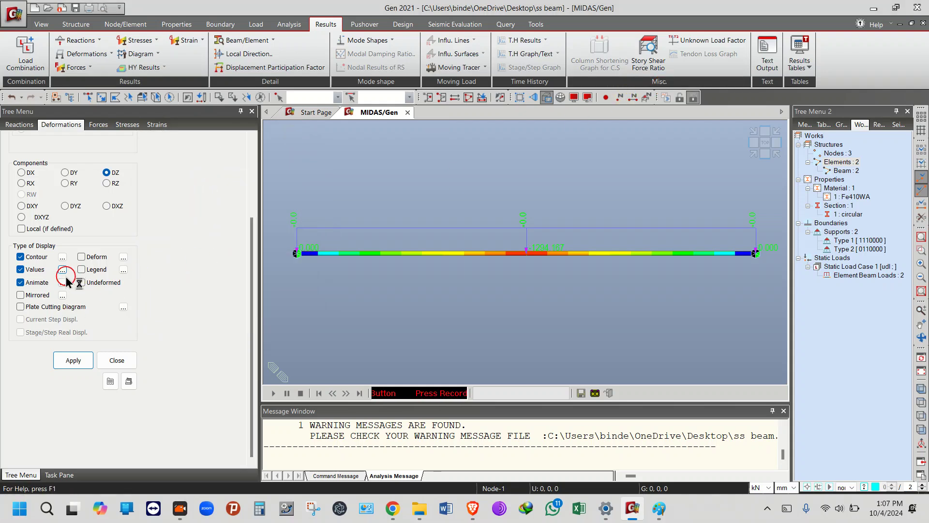
- Add the legend and the deformed shape to the DZ contour, reading the displacement at the midspan node
click(81, 269)
click(73, 361)
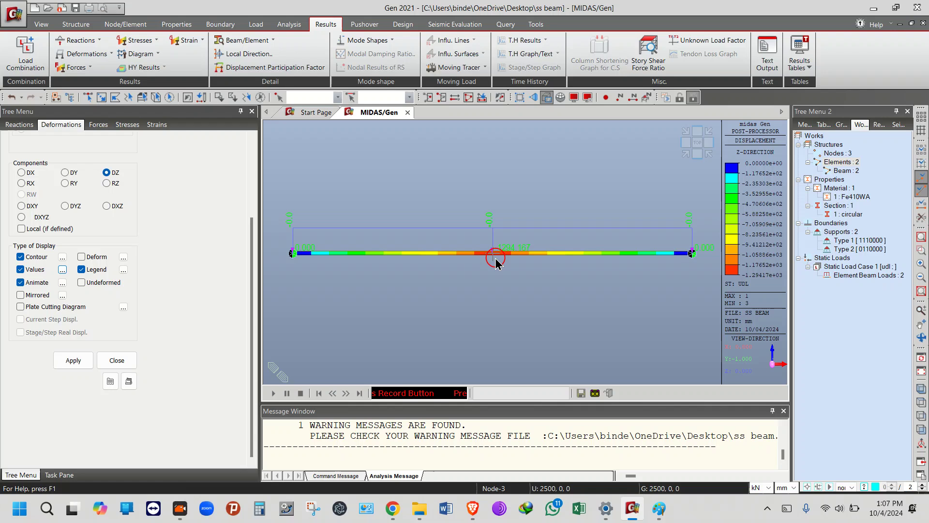
mouse_move(494, 262)
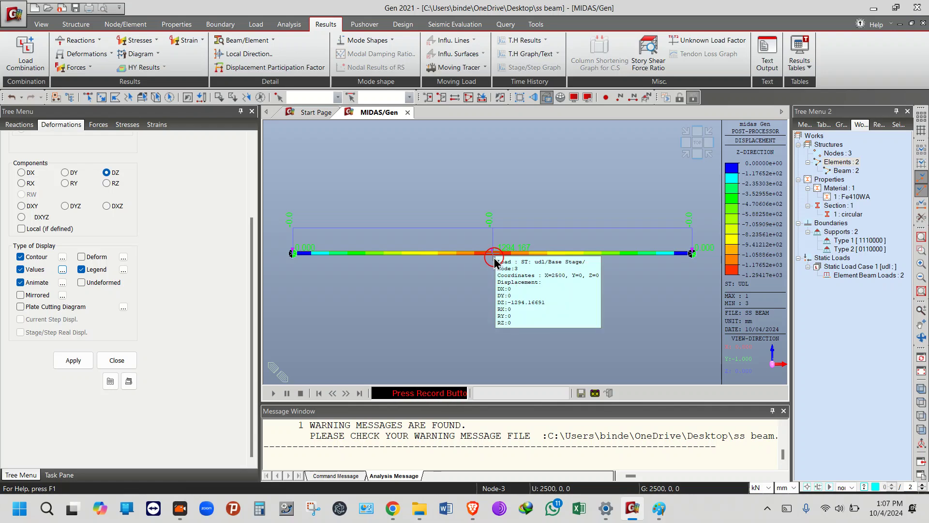
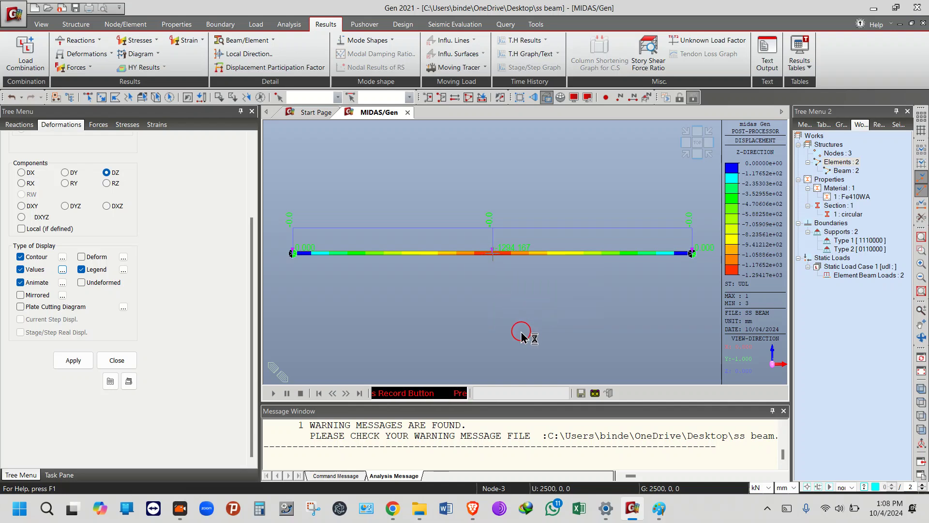
click(81, 257)
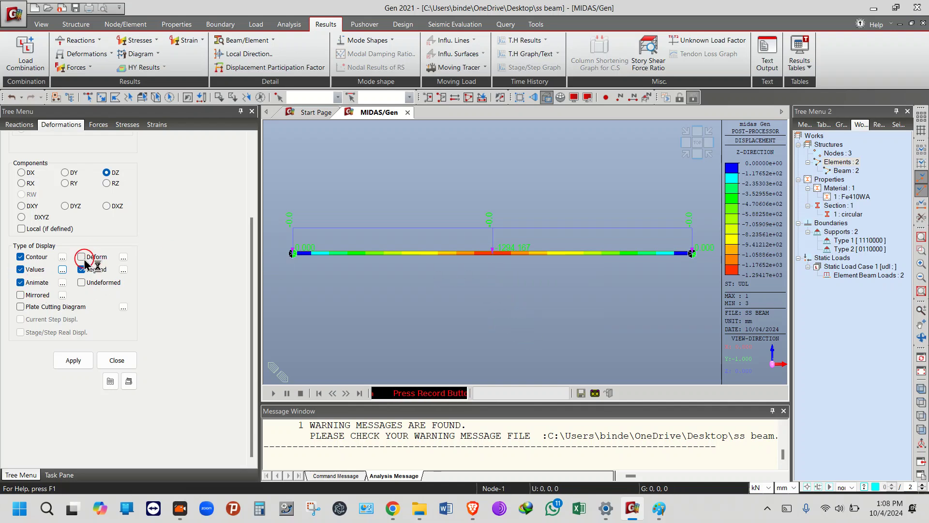
click(71, 360)
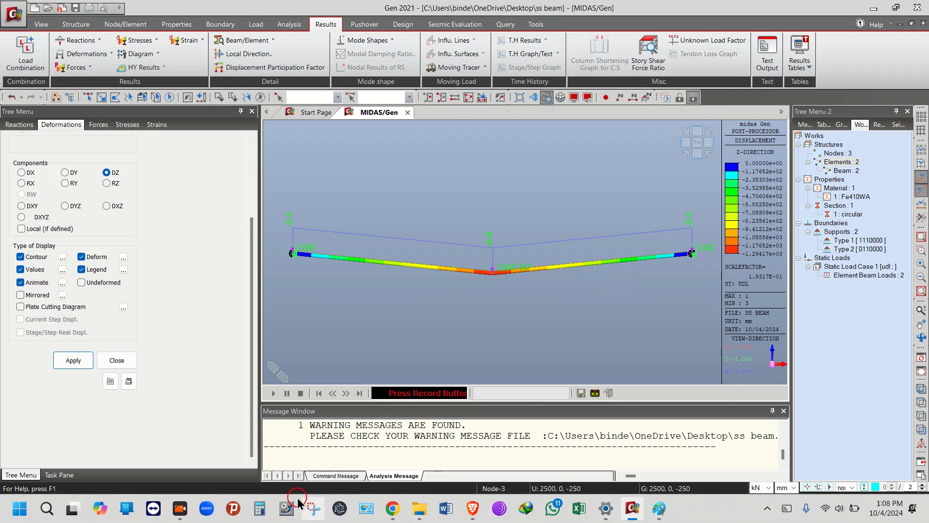
- Look over the animation mode and AVI options for the deformed DZ contour, then examine the deformed beam
click(63, 282)
drag(472, 136, 136, 124)
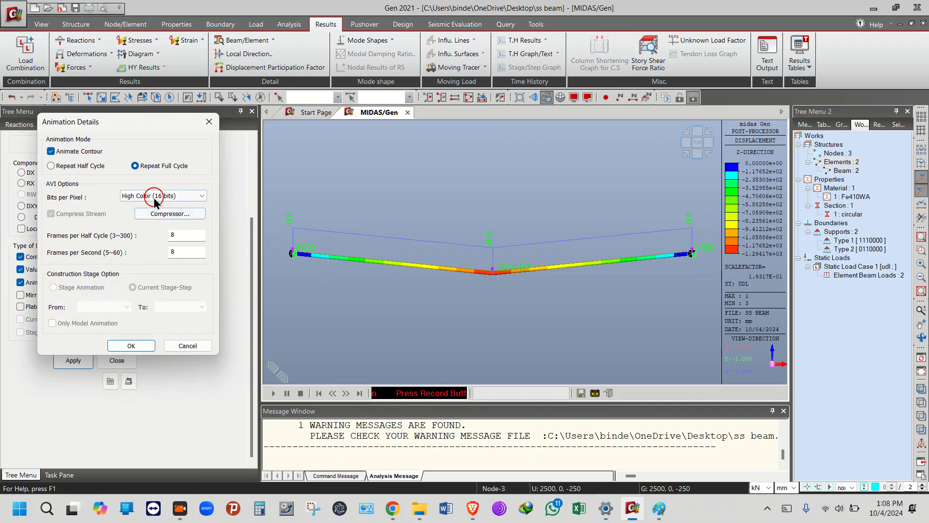
click(199, 345)
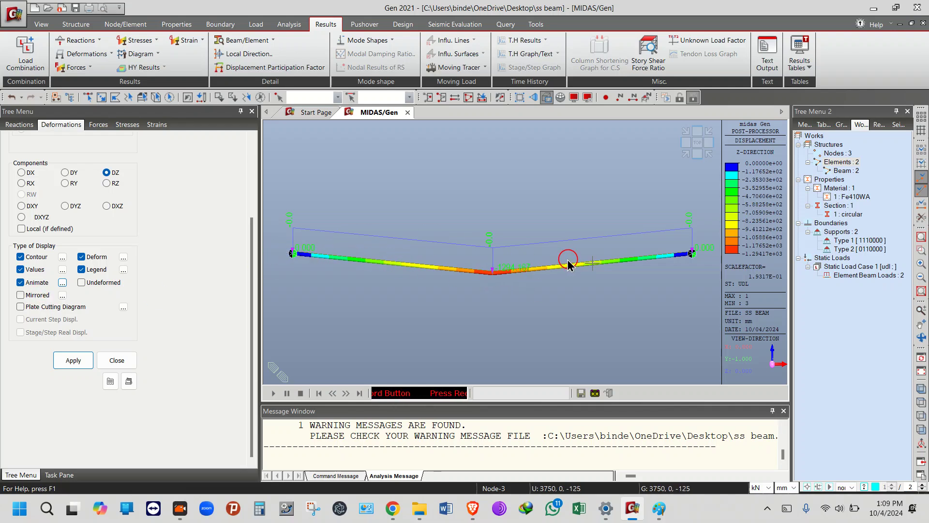
mouse_move(571, 258)
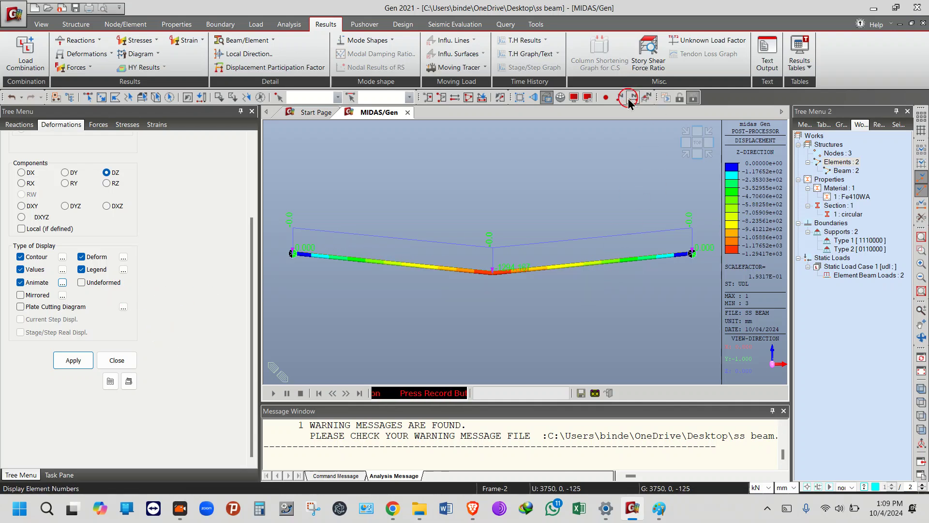
- Return to preprocessing mode and switch the element function to Divide Elements
click(679, 98)
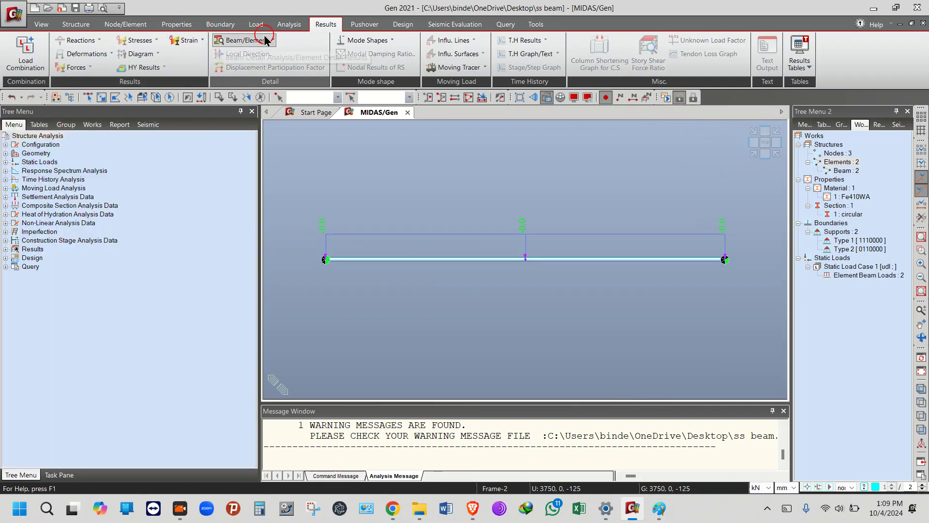
click(151, 24)
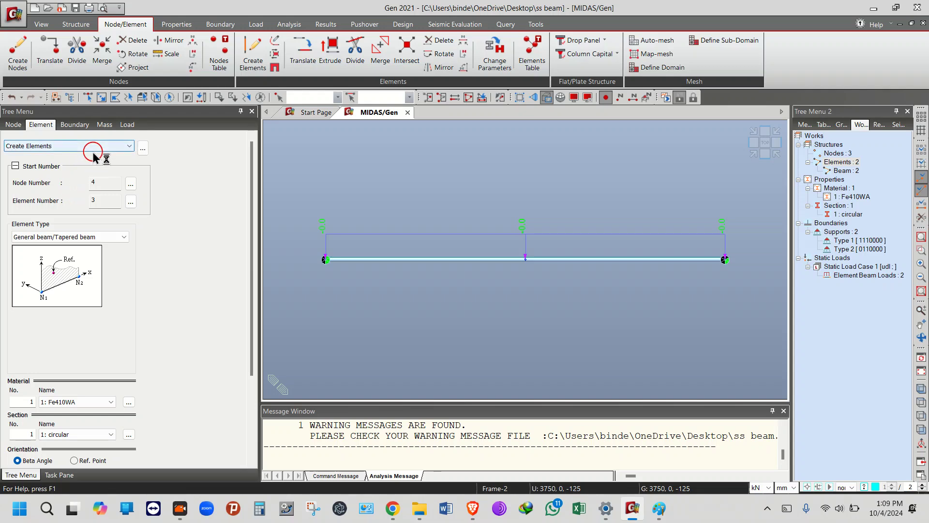
click(78, 237)
click(79, 237)
click(99, 145)
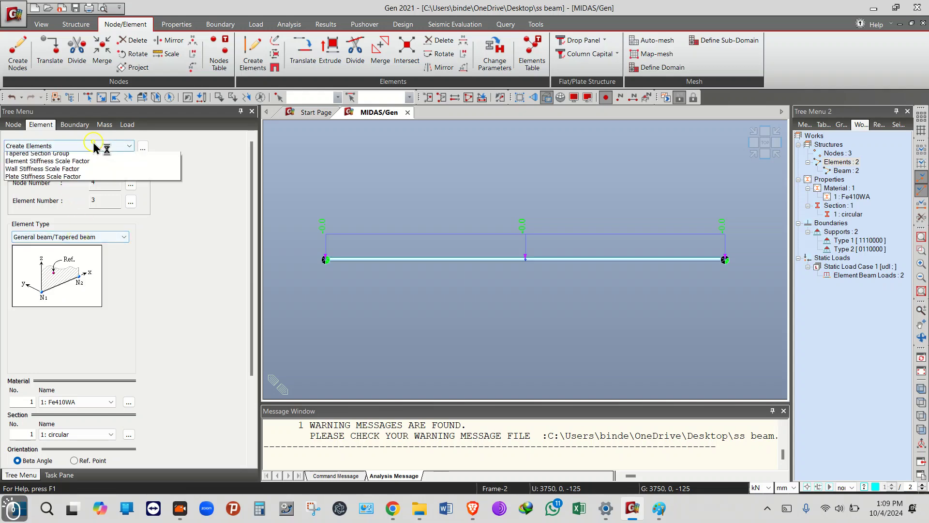
click(49, 226)
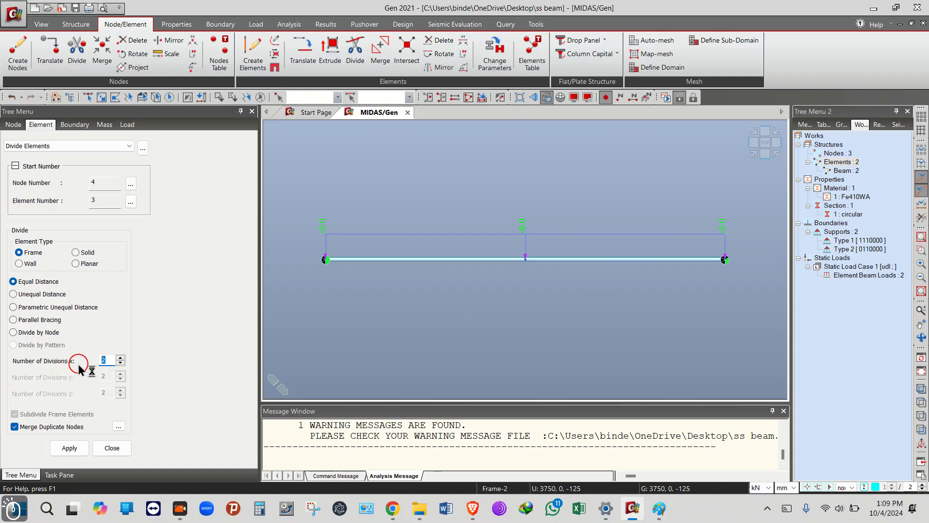
- Divide both beam elements into 10 equal-distance frame elements each, accepting deletion of the analysis results
text(10)
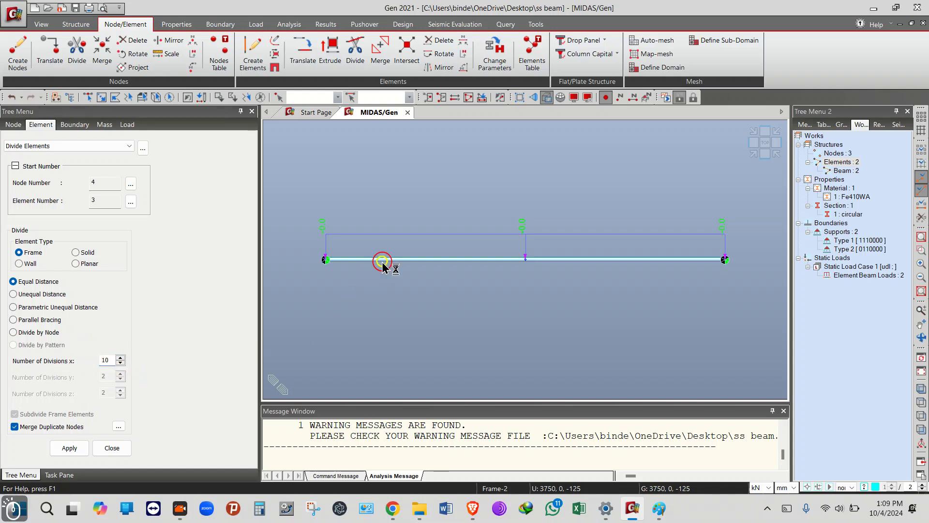
click(88, 97)
click(422, 261)
click(574, 260)
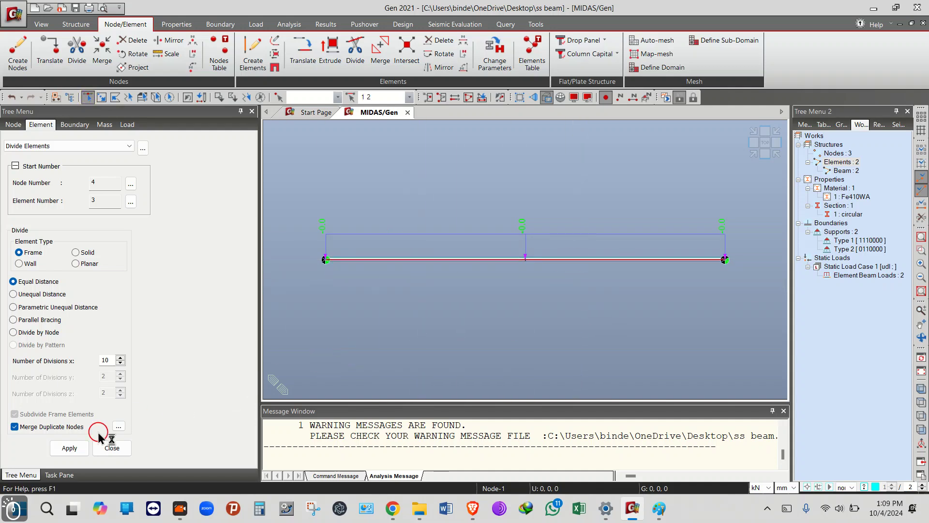
click(60, 455)
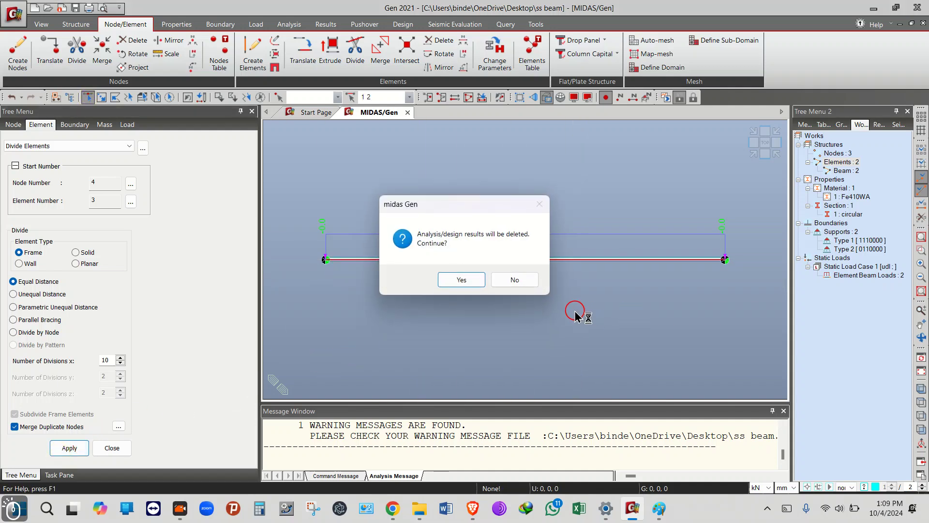
click(461, 280)
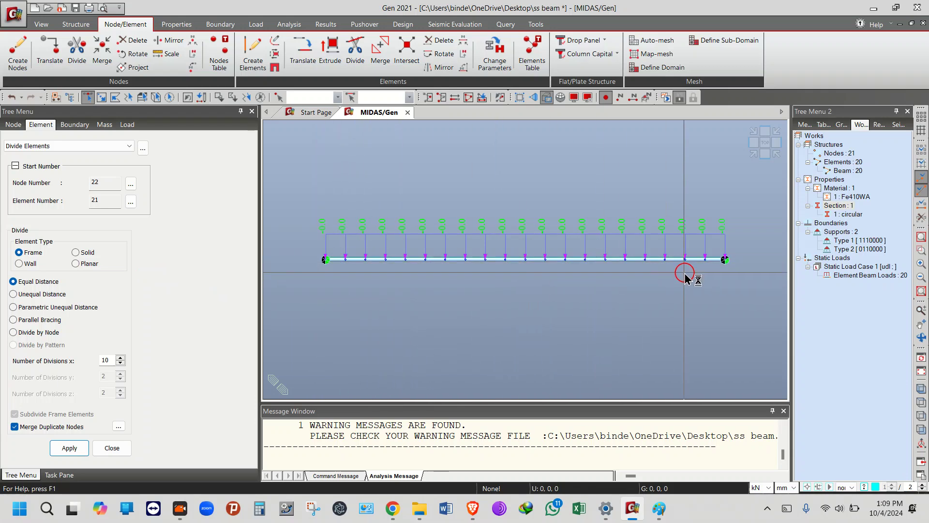
- Check the division by selecting individual segments along the left half and then the entire beam
click(332, 265)
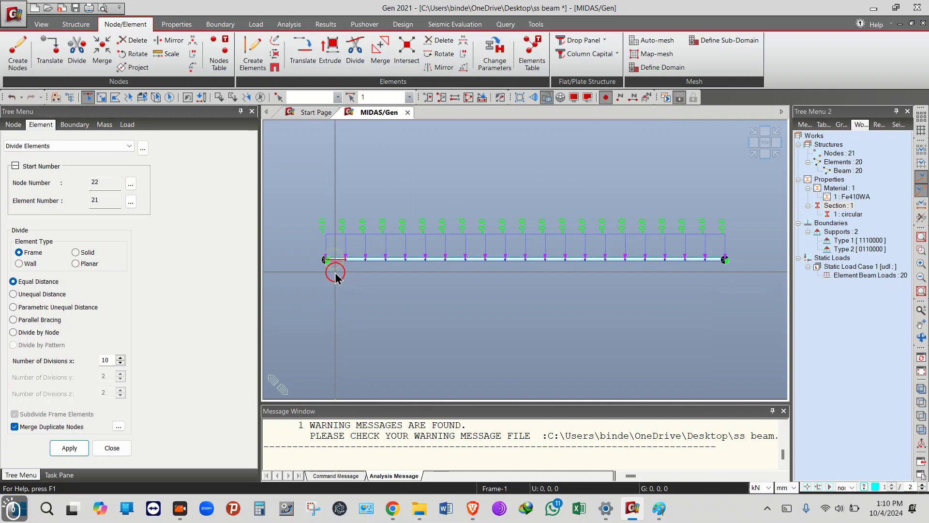
click(382, 261)
click(395, 260)
click(416, 260)
click(433, 260)
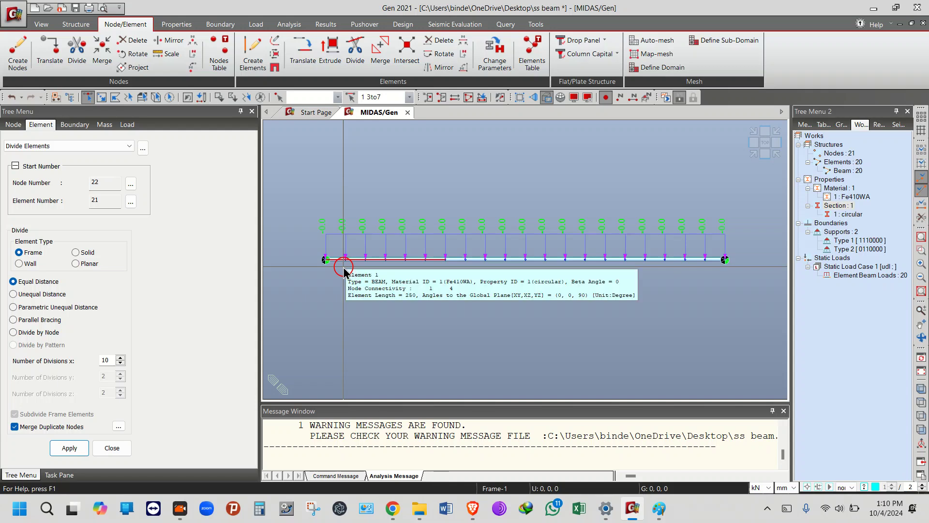
drag(309, 209, 784, 325)
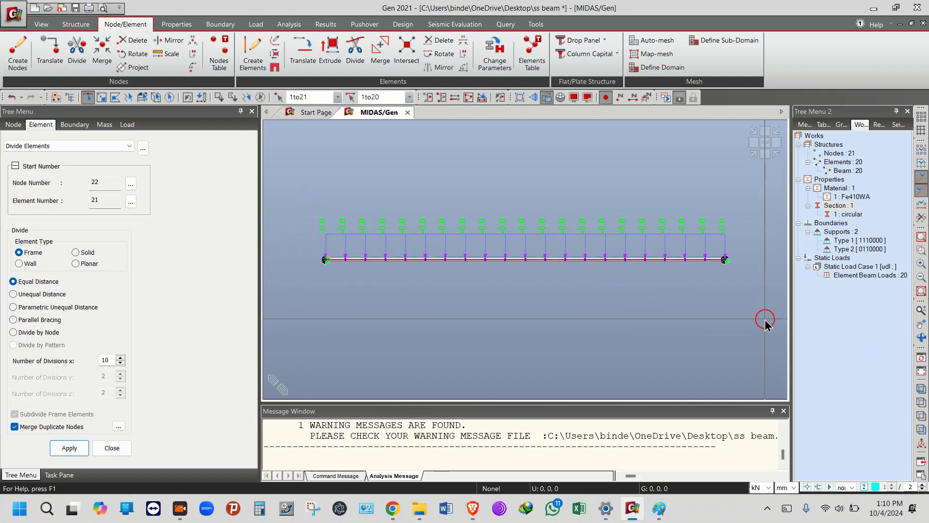
- Rerun the analysis on the finely divided beam and open the Displacement Contour results
click(670, 98)
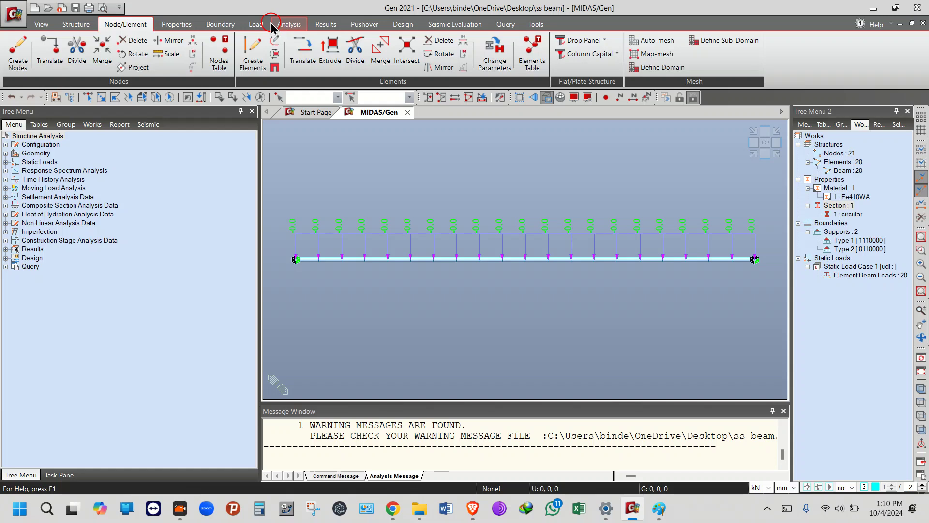
click(326, 24)
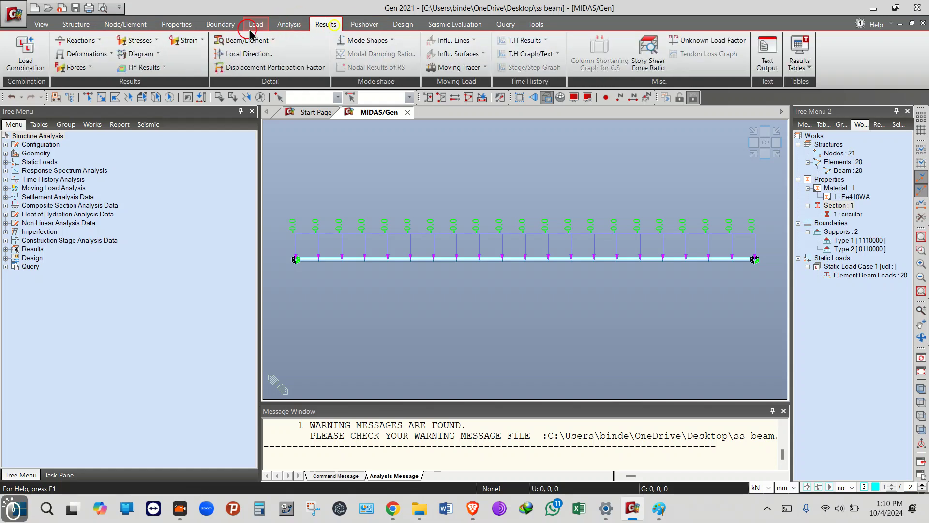
click(84, 54)
click(95, 84)
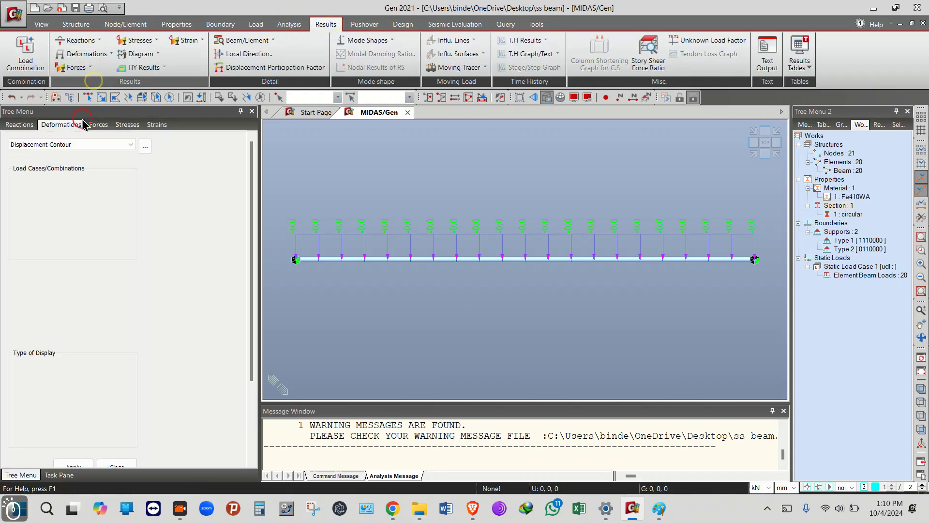
- Display the DXYZ displacement contour for ST: udl with the deformed shape and values
click(83, 366)
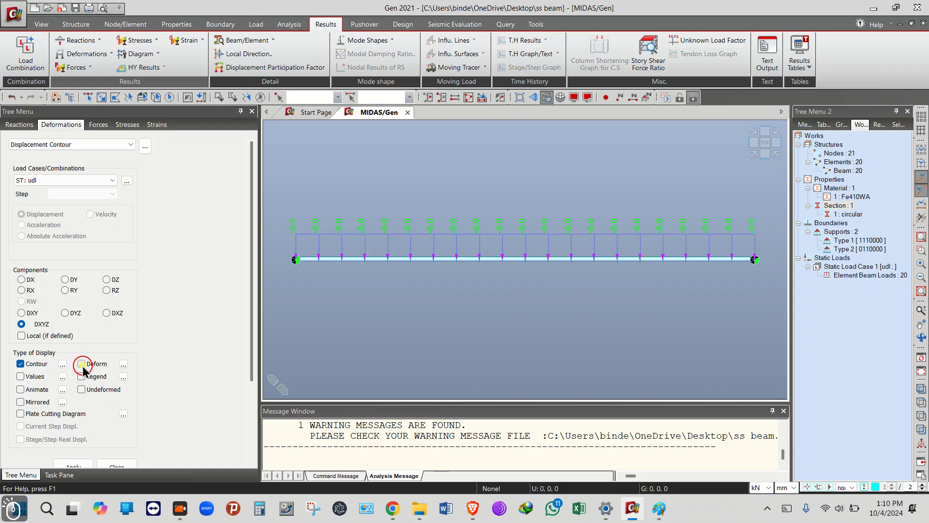
click(81, 376)
click(30, 378)
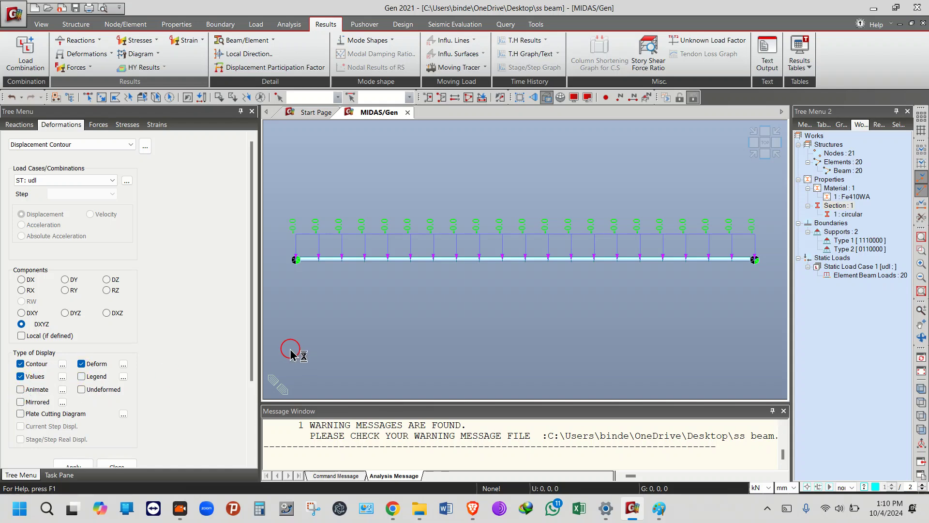
scroll(253, 342, down, 2)
click(73, 405)
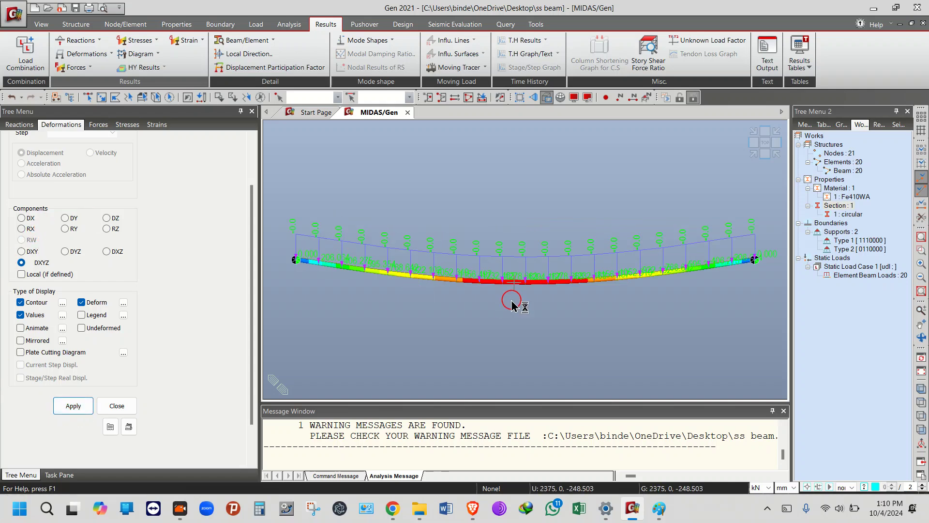
- Inspect the displacement values near midspan, then enable animation of the deformed DXYZ contour and record it
click(530, 294)
scroll(529, 291, up, 5)
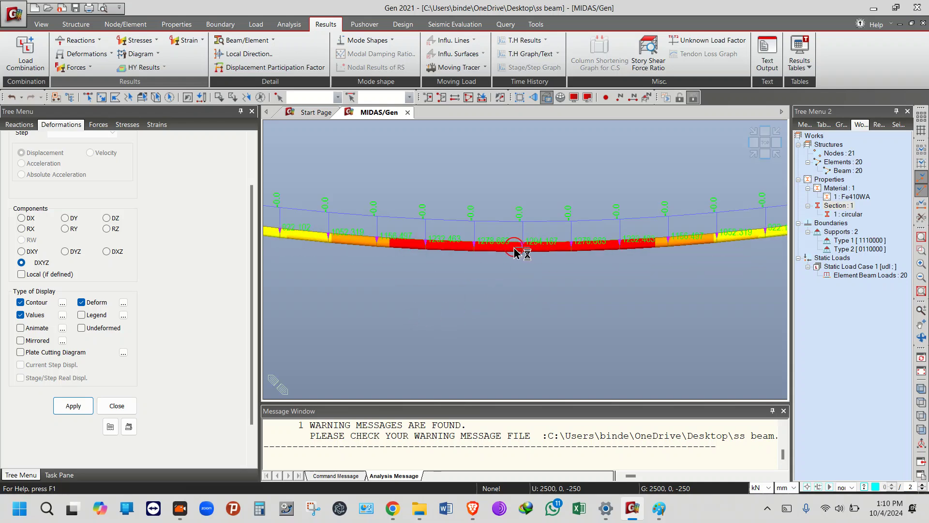
scroll(387, 262, down, 2)
scroll(405, 283, down, 3)
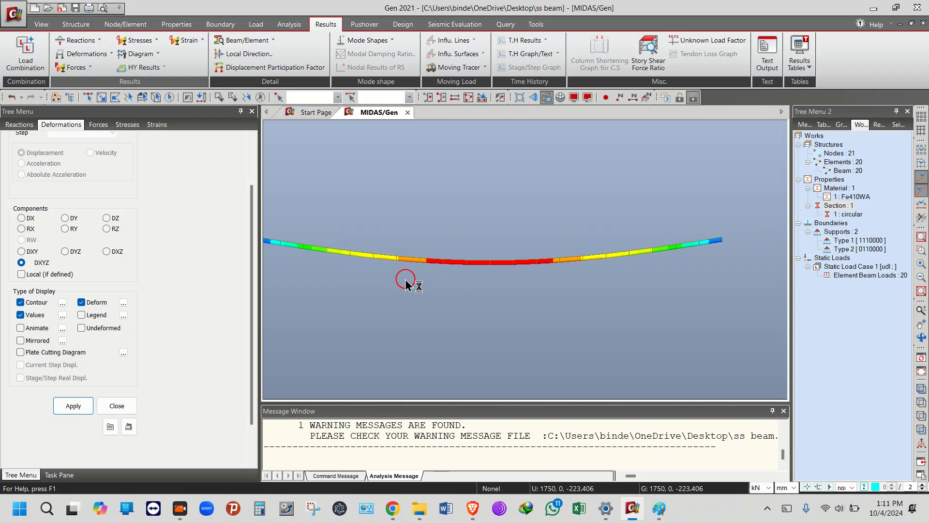
scroll(432, 281, down, 1)
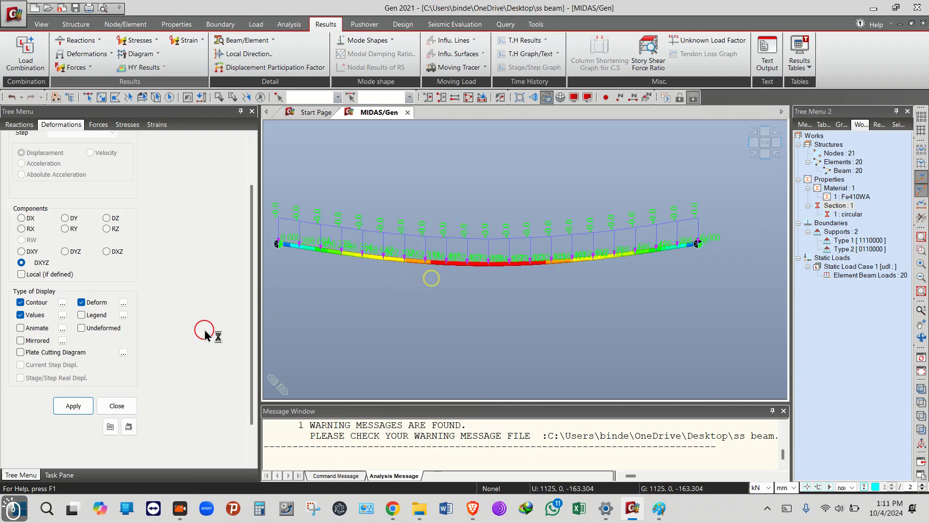
click(47, 329)
click(69, 404)
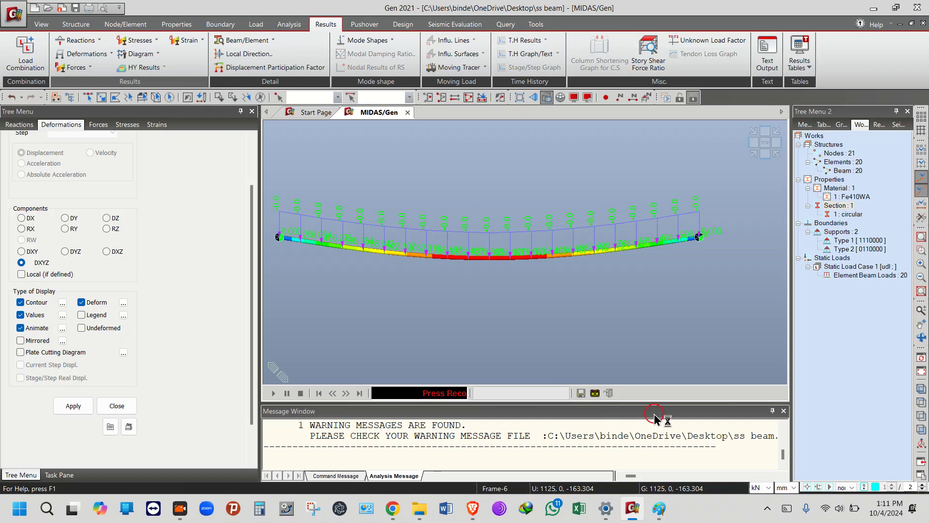
click(596, 393)
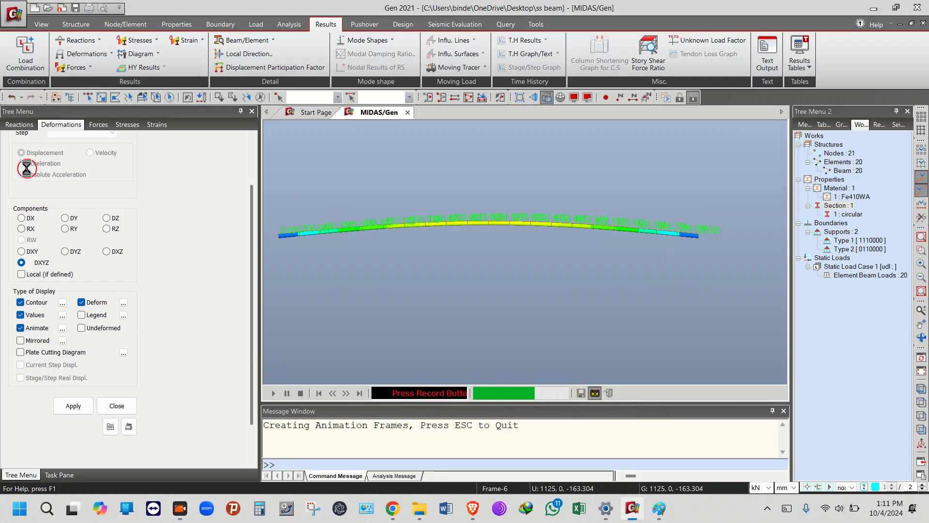
- Accept the Repeat Half Cycle animation details, then regenerate and replay the deformed DXYZ contour animation
click(63, 328)
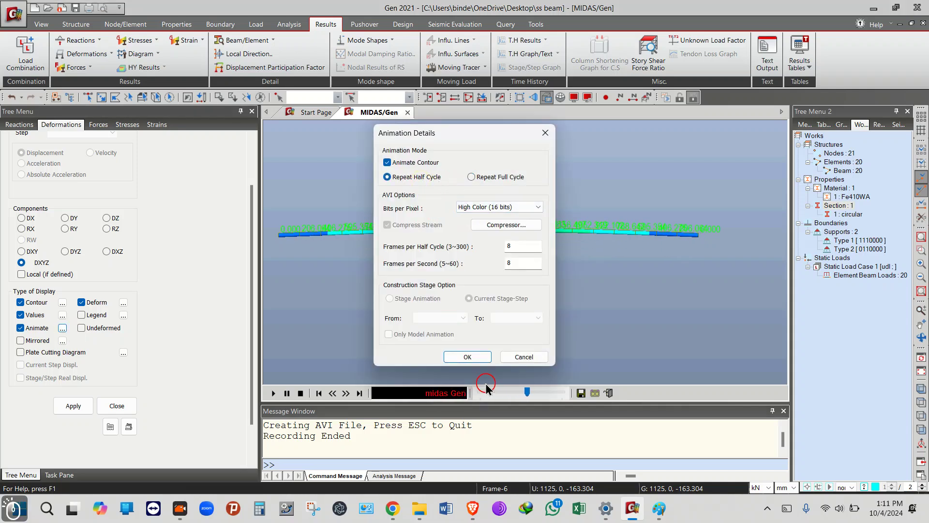
click(470, 358)
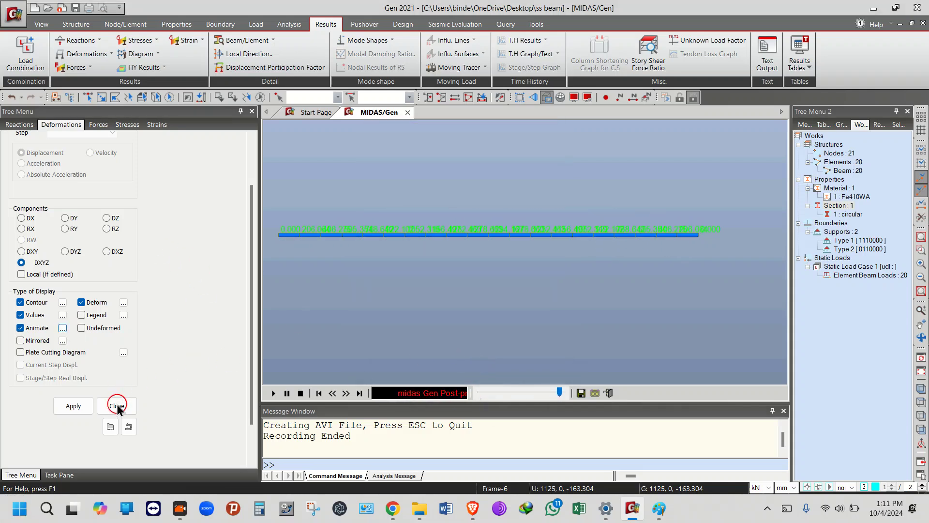
click(87, 411)
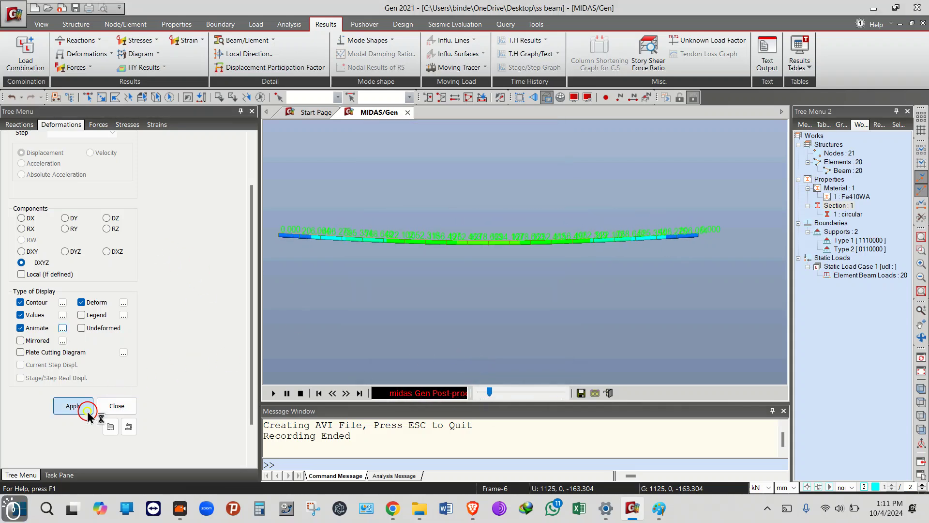
click(595, 393)
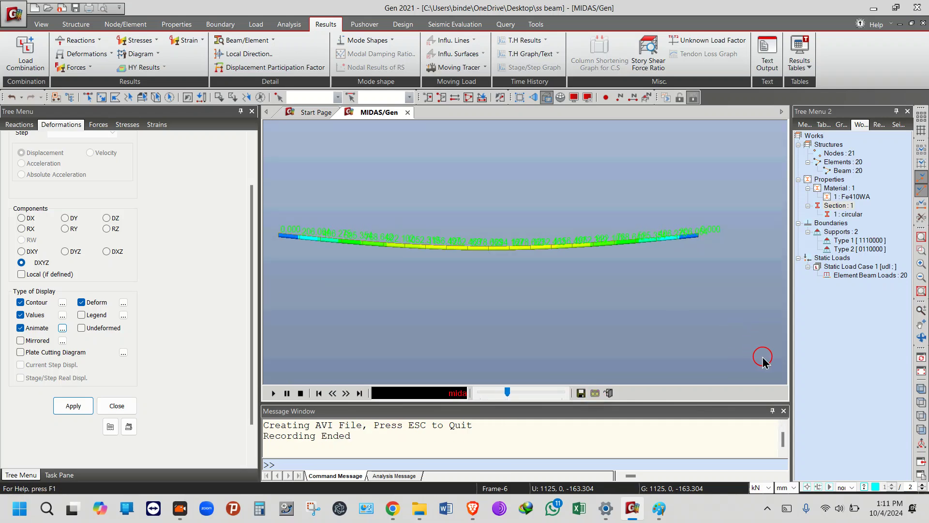
click(287, 393)
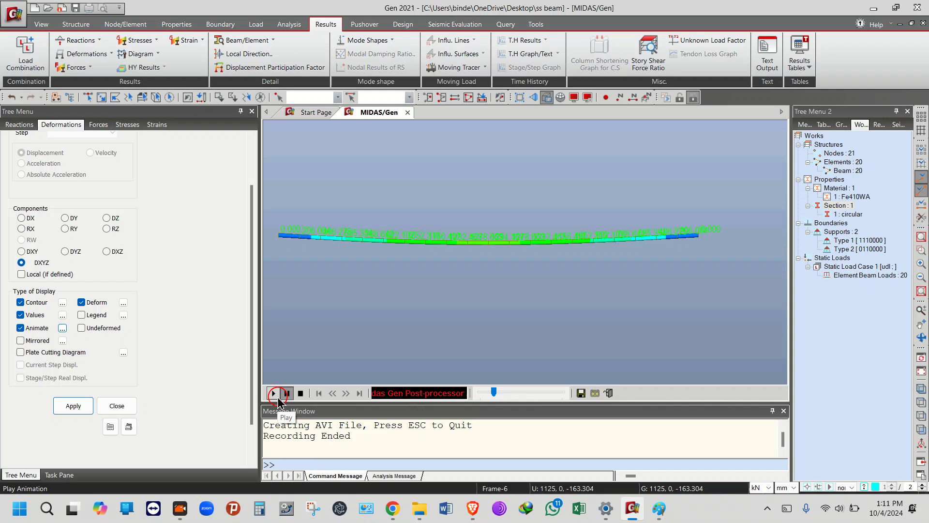
click(77, 406)
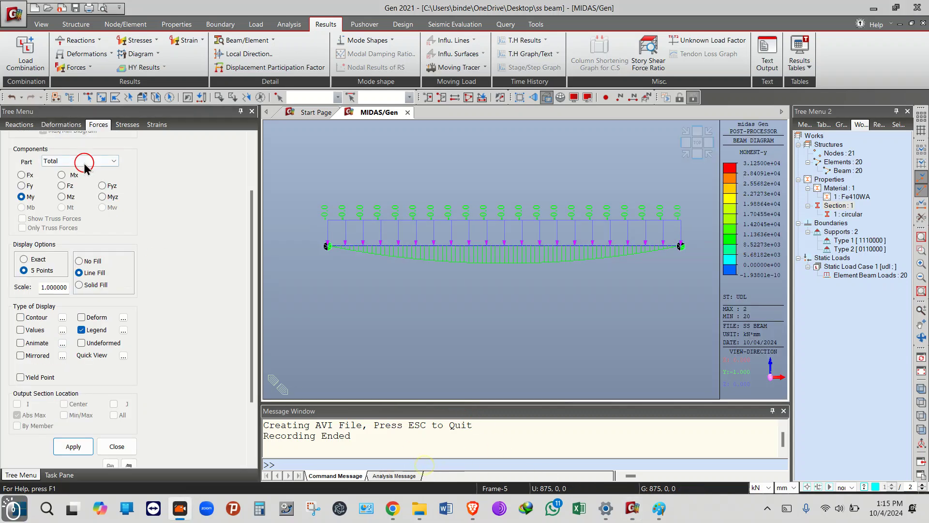
- Display the beam diagram of the My component for ST: udl with line fill and legend
click(82, 145)
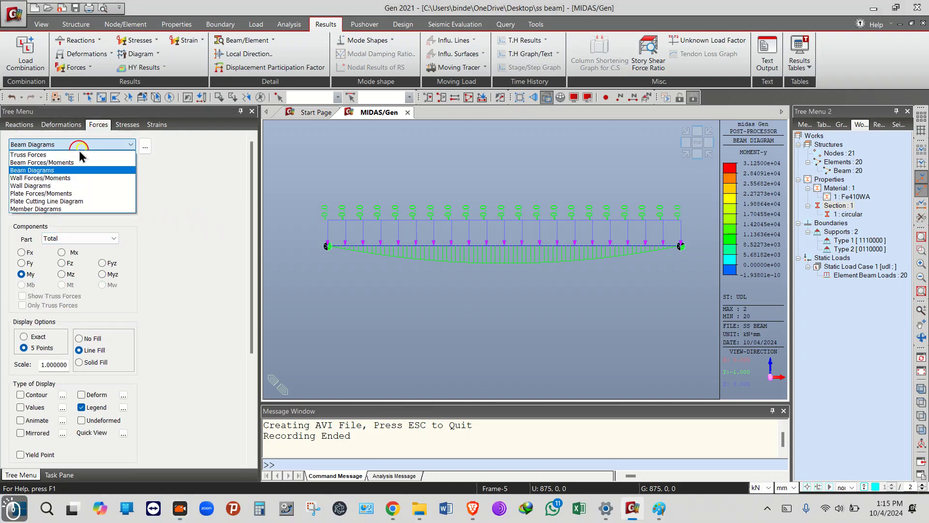
click(61, 170)
scroll(140, 214, down, 1)
click(22, 236)
scroll(43, 276, down, 1)
click(83, 465)
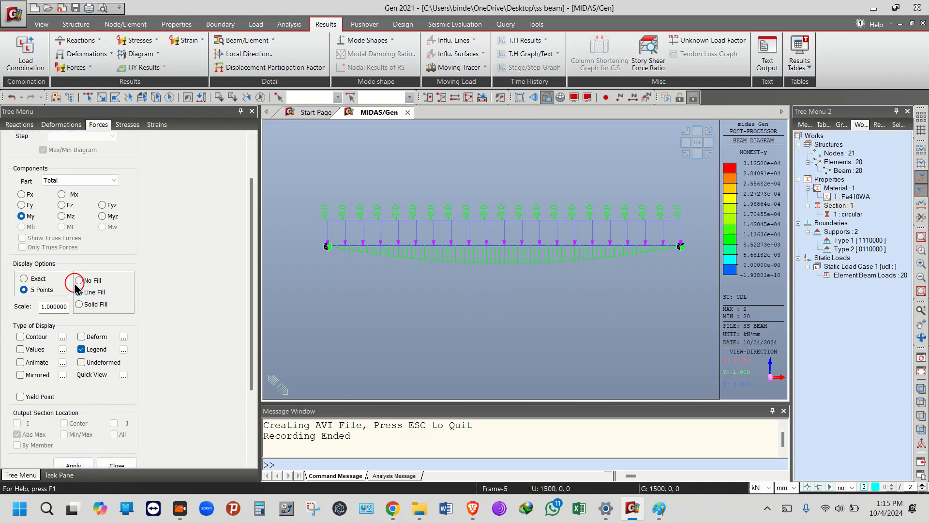
- Change the beam diagram's component to Fz and display the shear force diagram along the beam
click(65, 206)
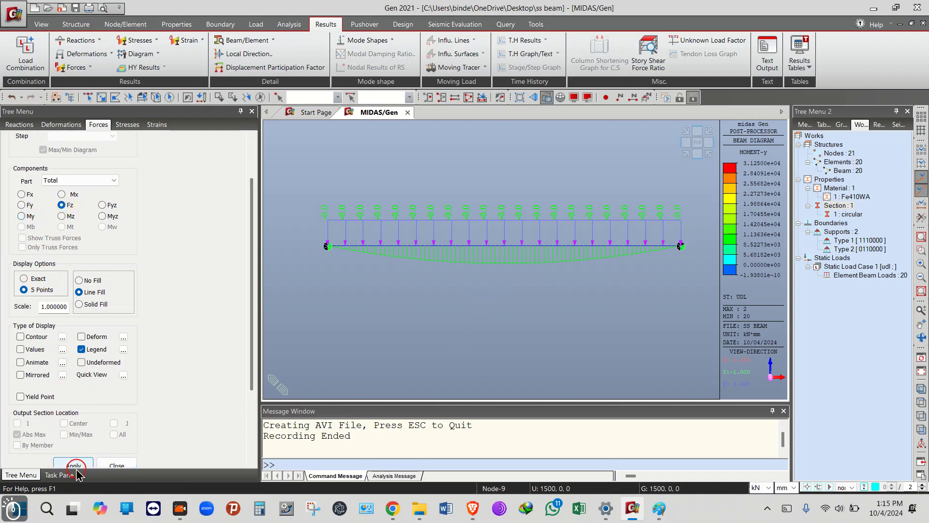
click(77, 466)
click(80, 418)
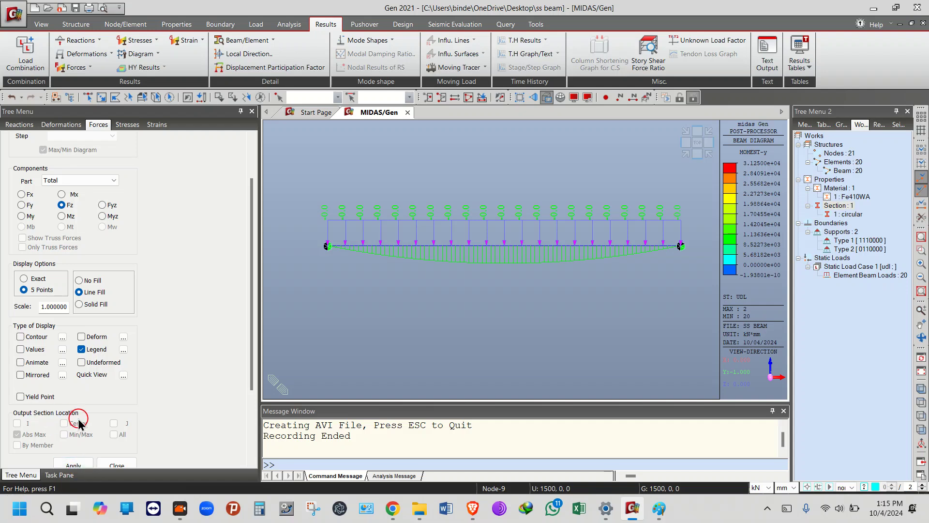
scroll(81, 421, down, 1)
click(81, 450)
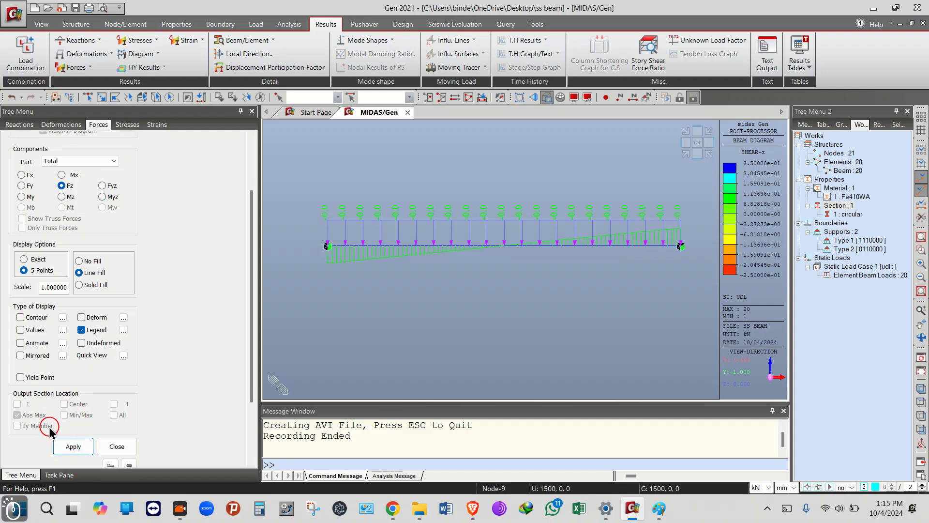
click(117, 249)
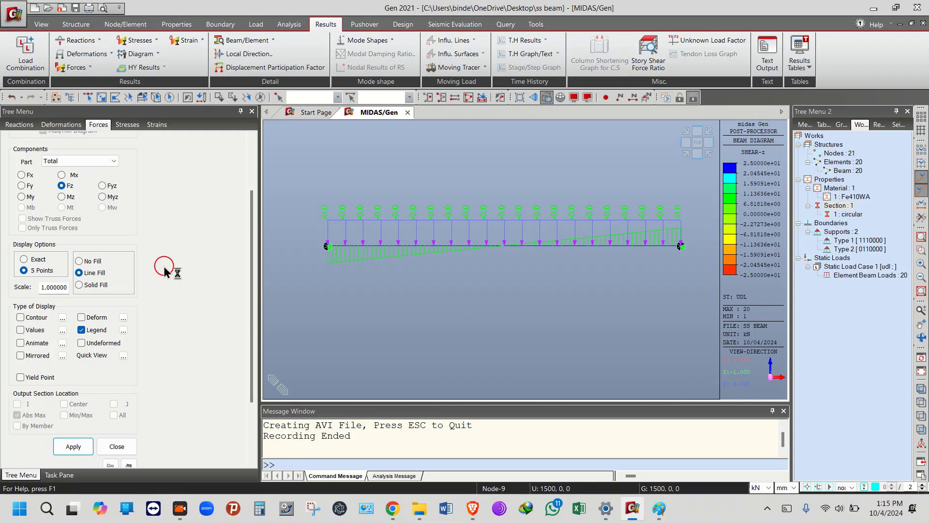
scroll(165, 271, up, 1)
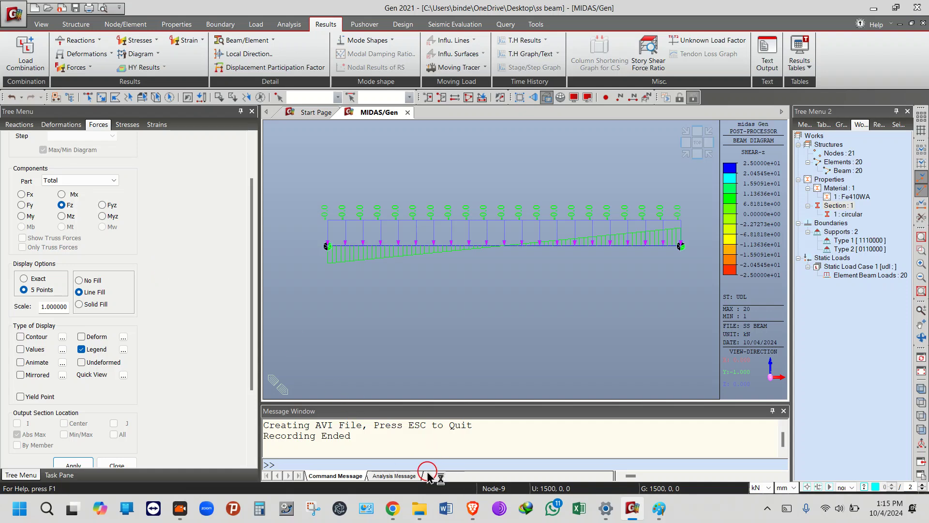
- Assign a fully fixed support with D-ALL and R-ALL restrained to the beam's left end node
click(221, 24)
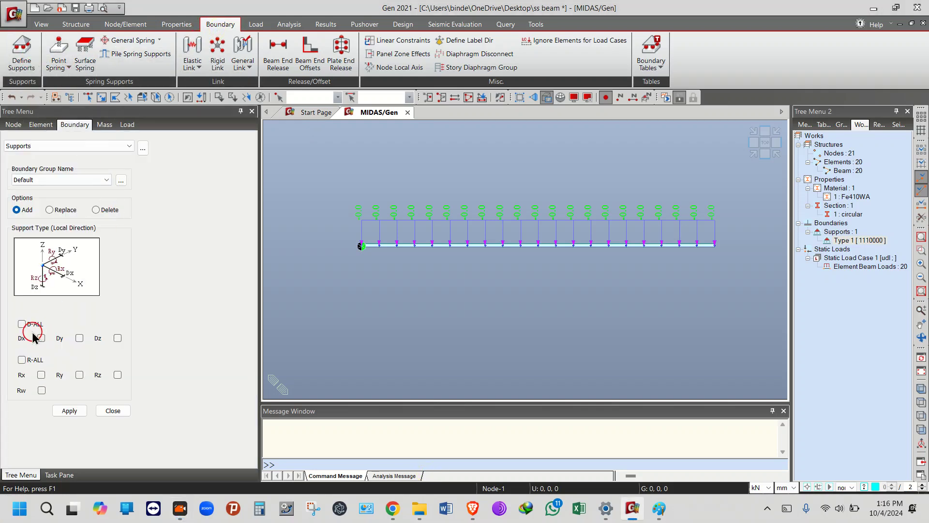
click(22, 324)
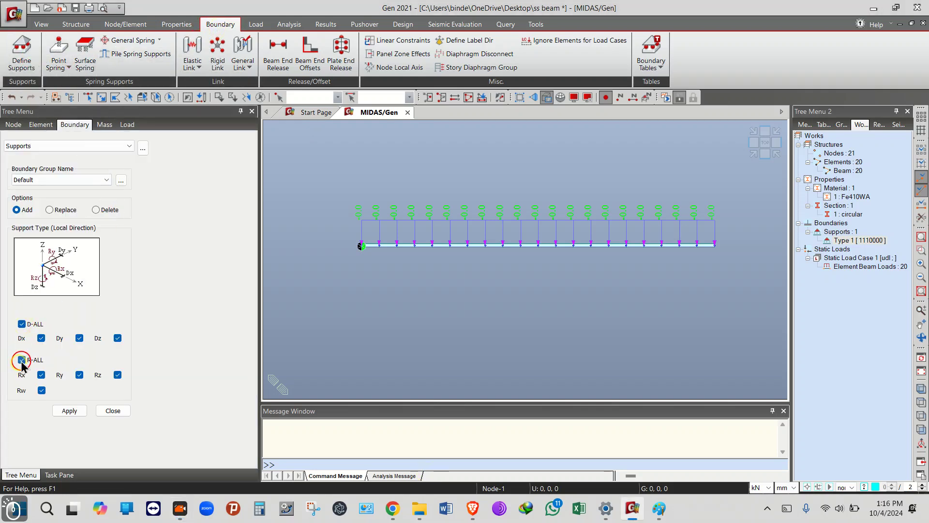
click(88, 97)
drag(345, 222, 415, 296)
click(352, 240)
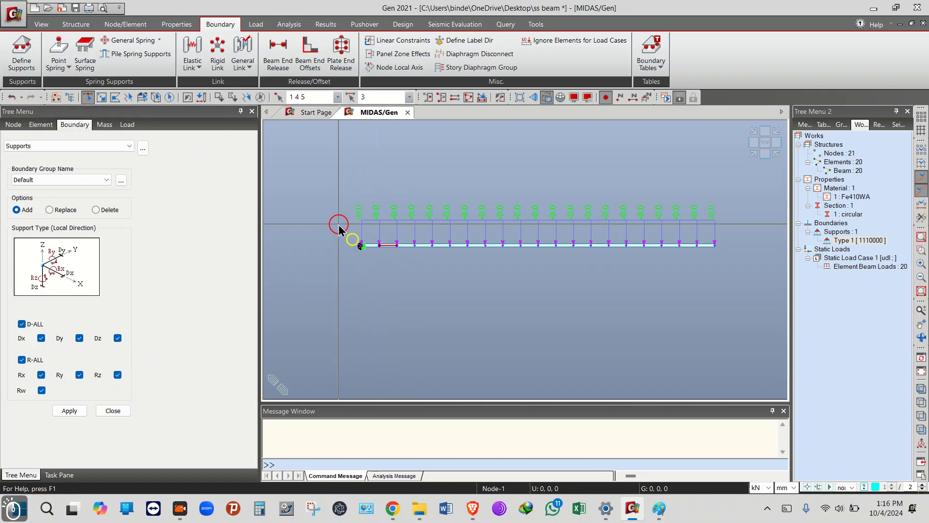
click(260, 97)
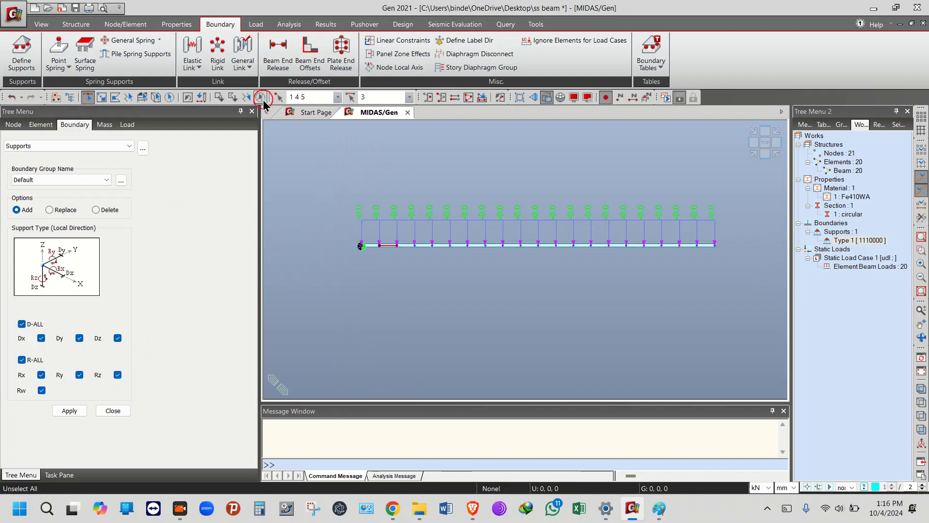
drag(342, 228, 357, 280)
click(69, 410)
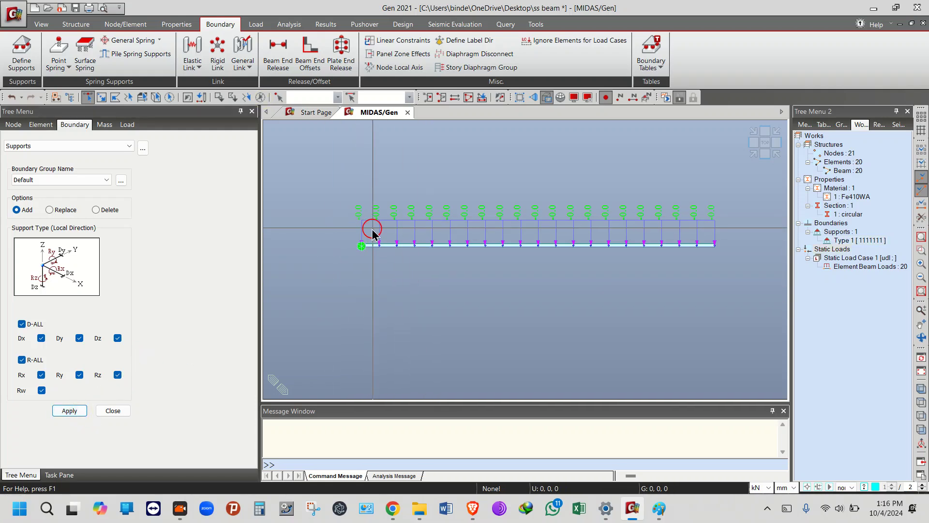
- Run the analysis on the cantilever beam and open the Displacement Contour results for ST: udl
click(667, 96)
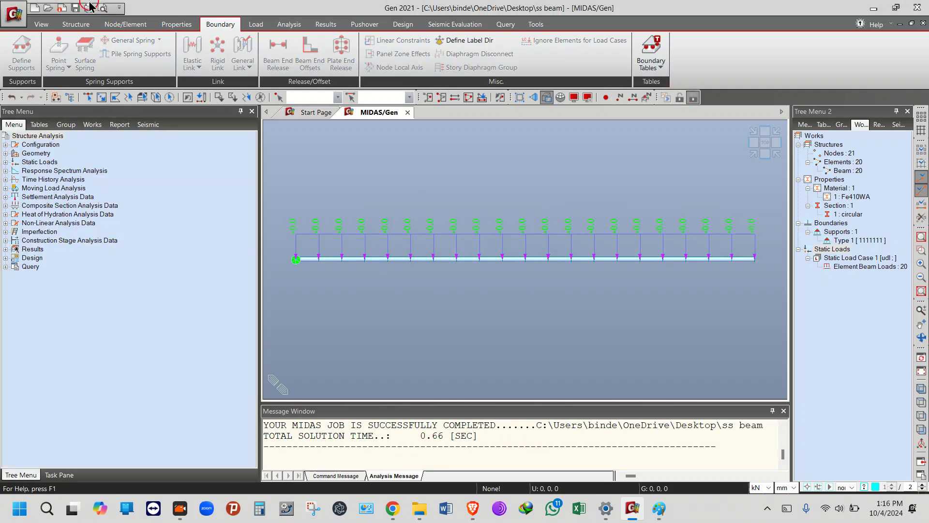
click(292, 23)
click(326, 24)
click(80, 57)
click(94, 83)
scroll(76, 265, down, 2)
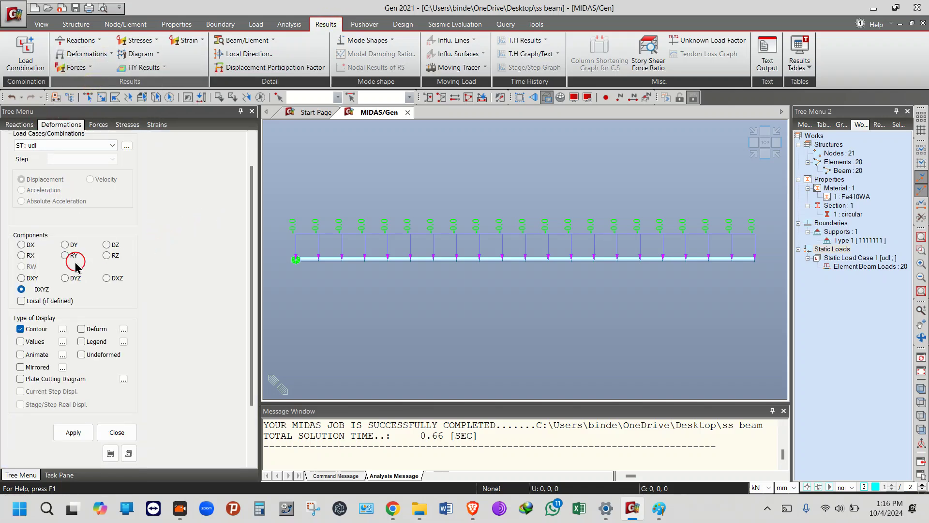
- Display the RZ component contour on the cantilever, then switch the component to RY
click(115, 257)
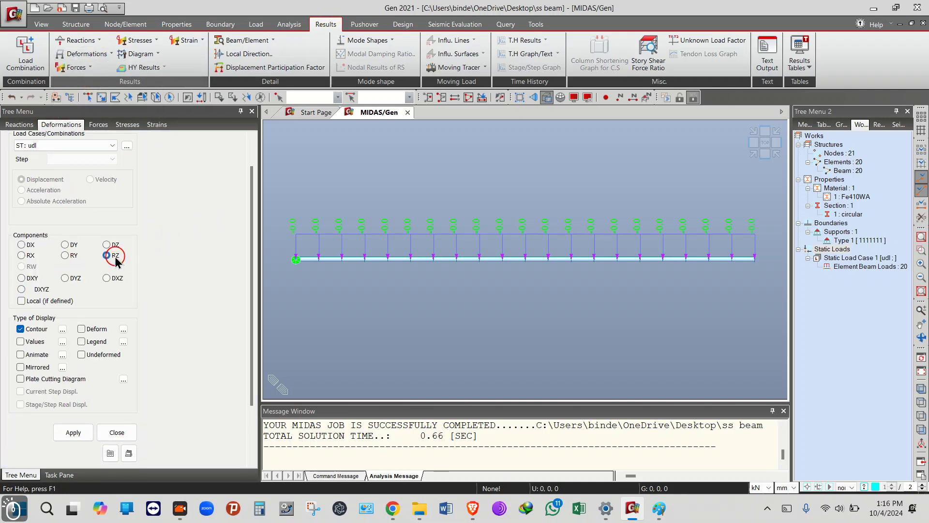
drag(257, 257, 254, 278)
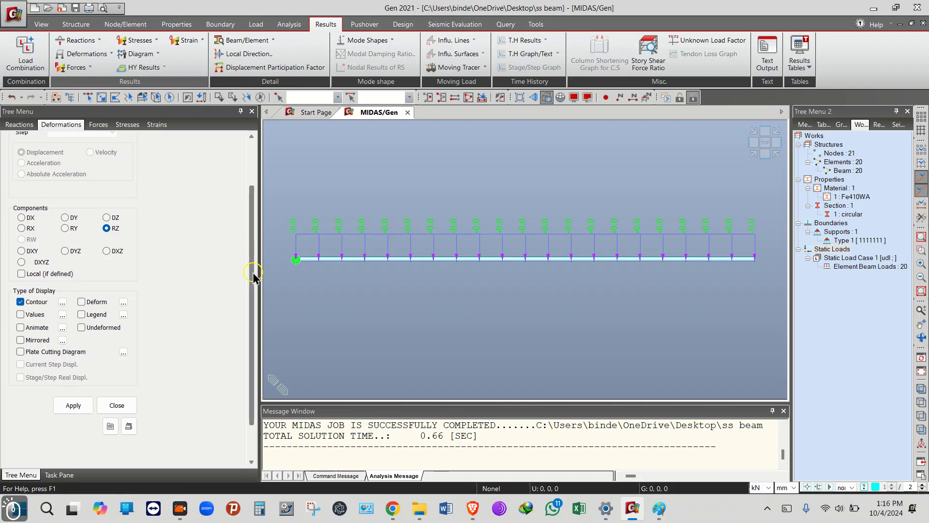
click(74, 405)
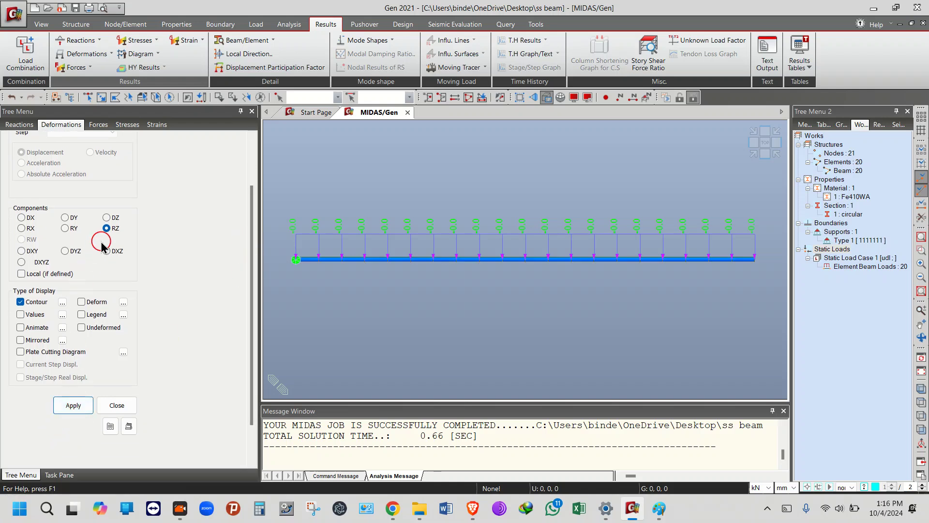
scroll(62, 165, up, 3)
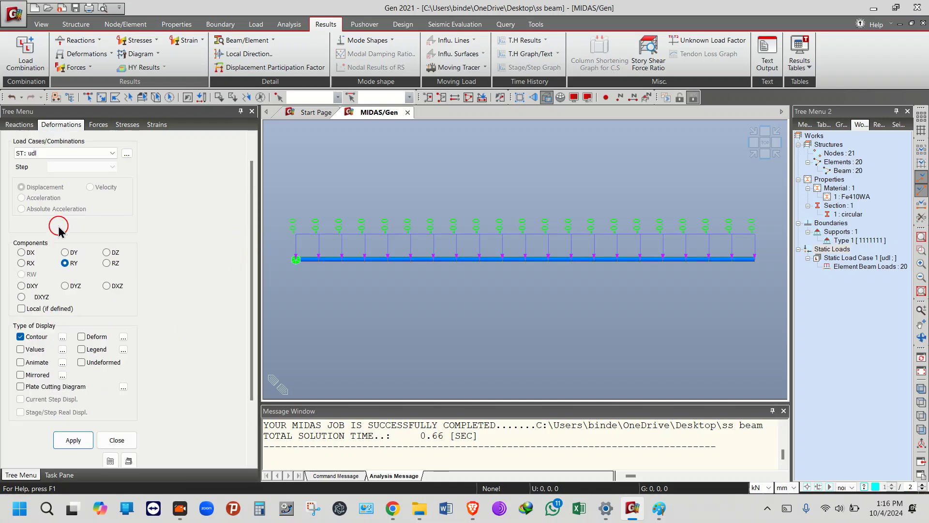
click(85, 145)
click(83, 147)
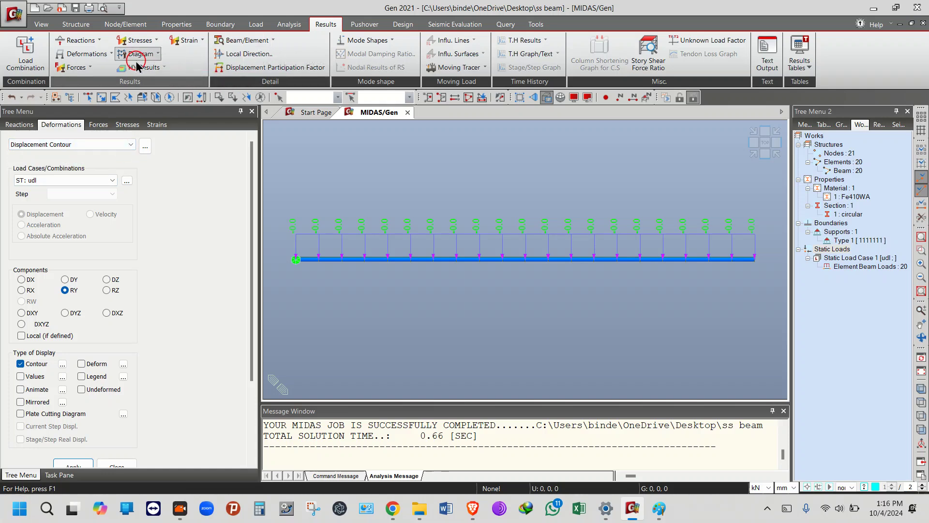
- Reopen the Displacement Contour results and display the RY contour with the Deform option enabled
click(85, 73)
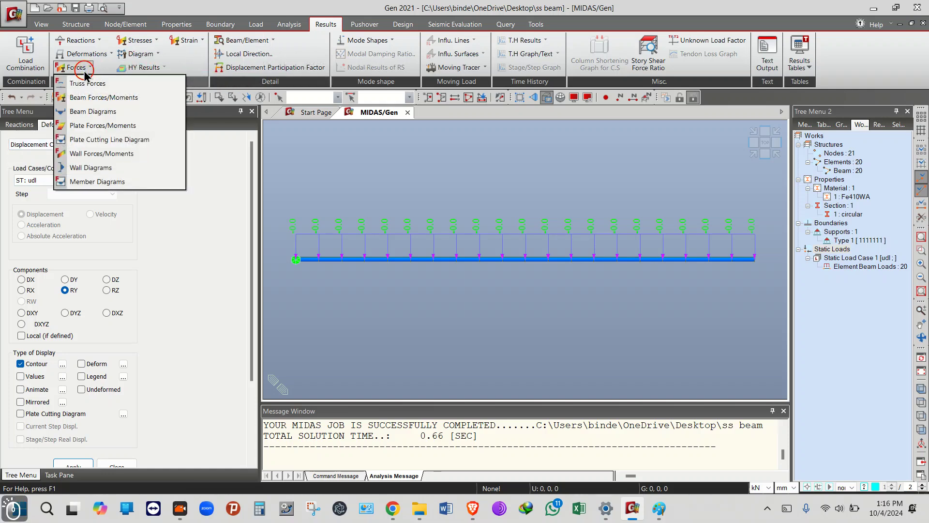
click(85, 69)
click(85, 69)
click(93, 98)
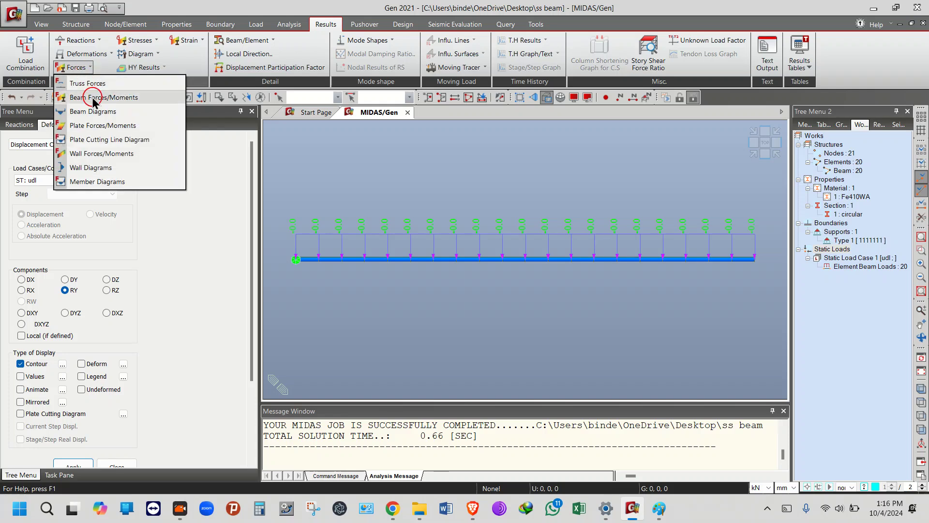
click(89, 54)
click(92, 86)
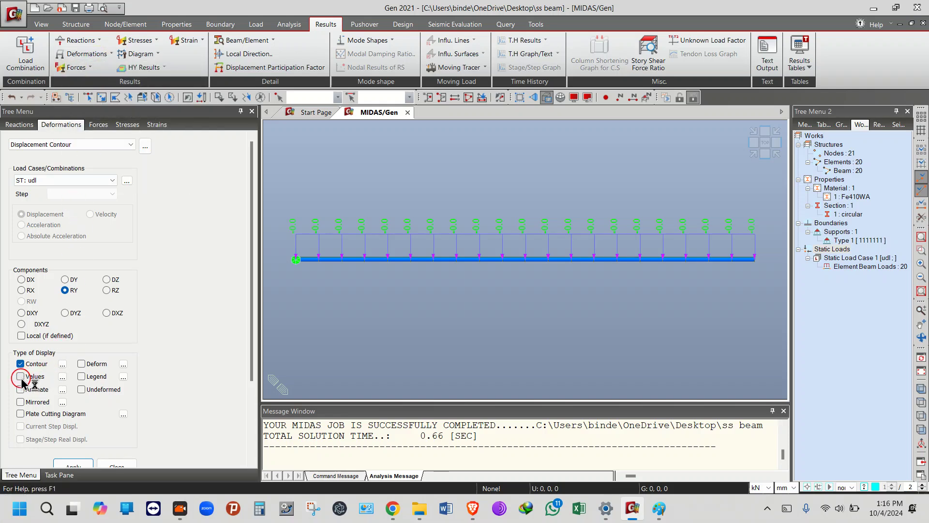
click(89, 364)
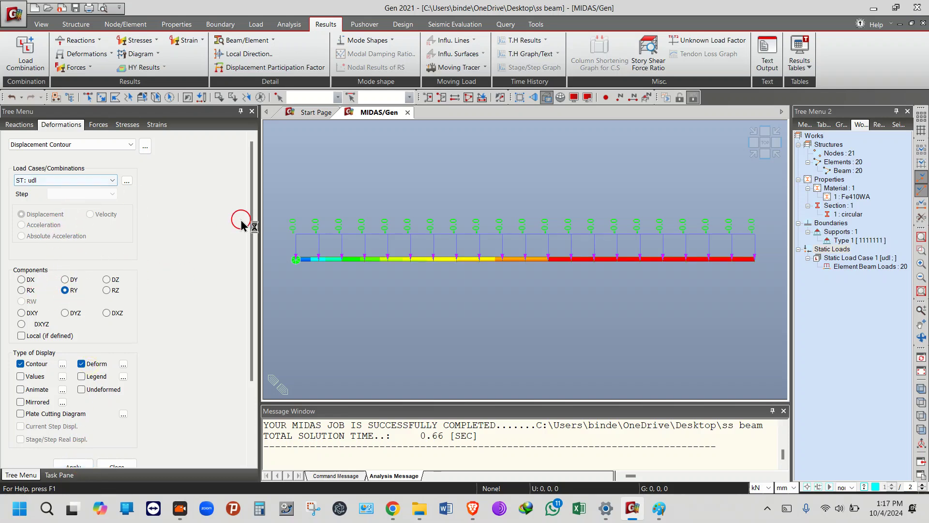
- Change the contour's component to DZ and display the cantilever's vertical displacement on the deformed shape
drag(251, 224, 253, 264)
click(106, 222)
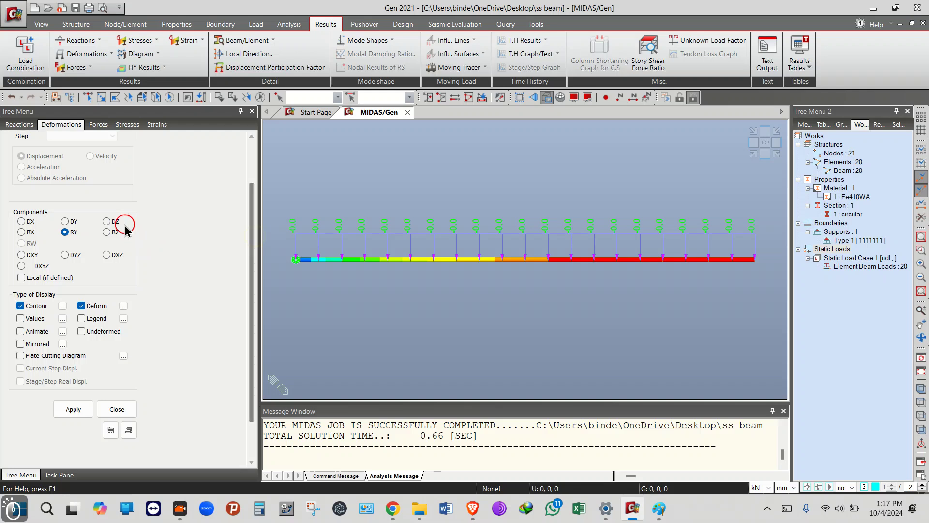
click(74, 409)
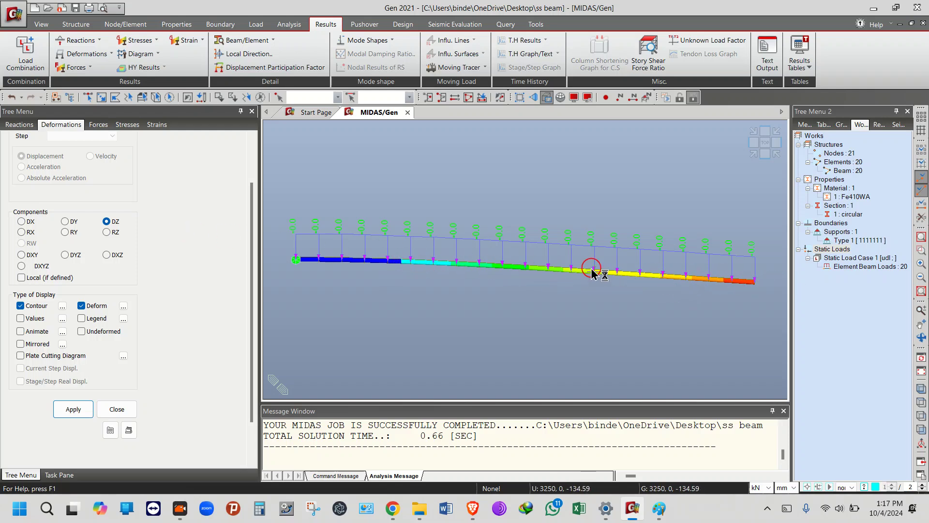
- Open the Beam Diagrams force results for the cantilever under load case ST: udl
scroll(118, 178, up, 3)
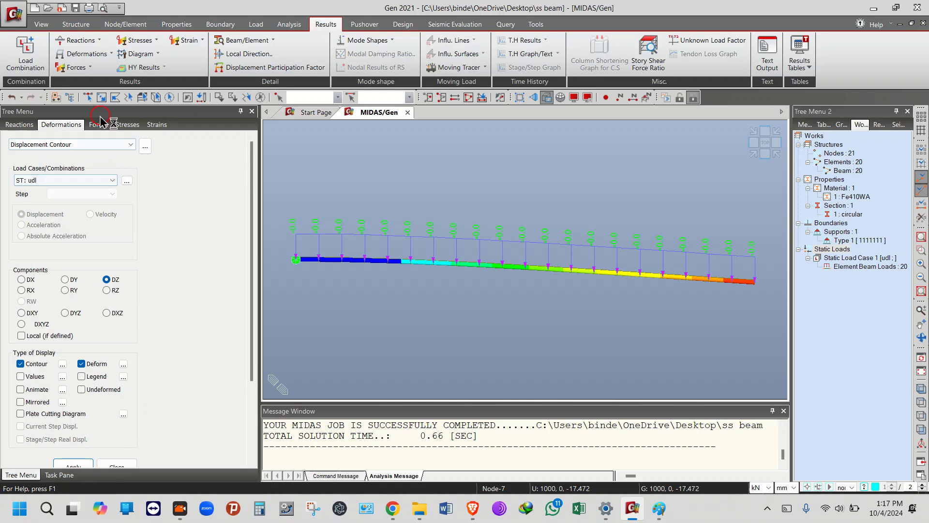
click(94, 57)
click(93, 57)
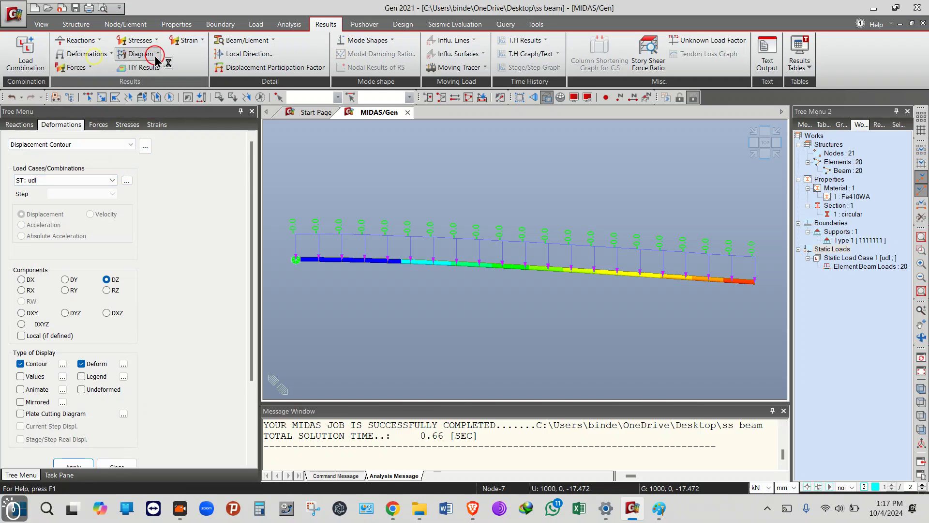
click(155, 57)
click(155, 56)
click(74, 67)
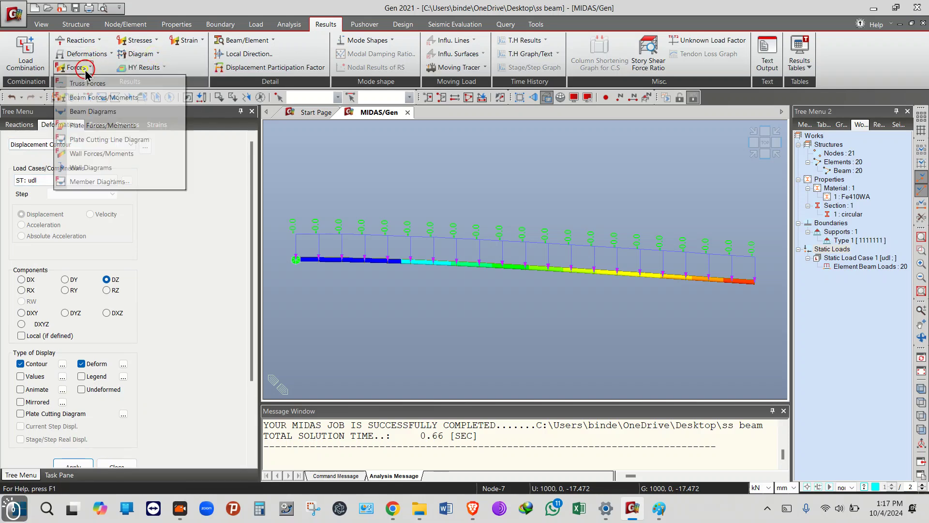
click(92, 114)
drag(251, 194, 251, 182)
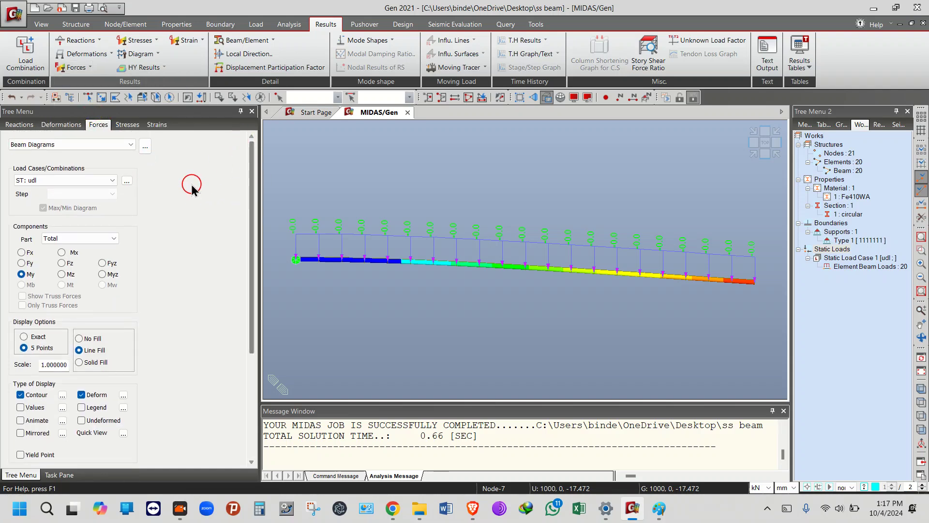
- Display the Fz shear force diagram on the cantilever, then redisplay it with the Deform option turned off
click(59, 265)
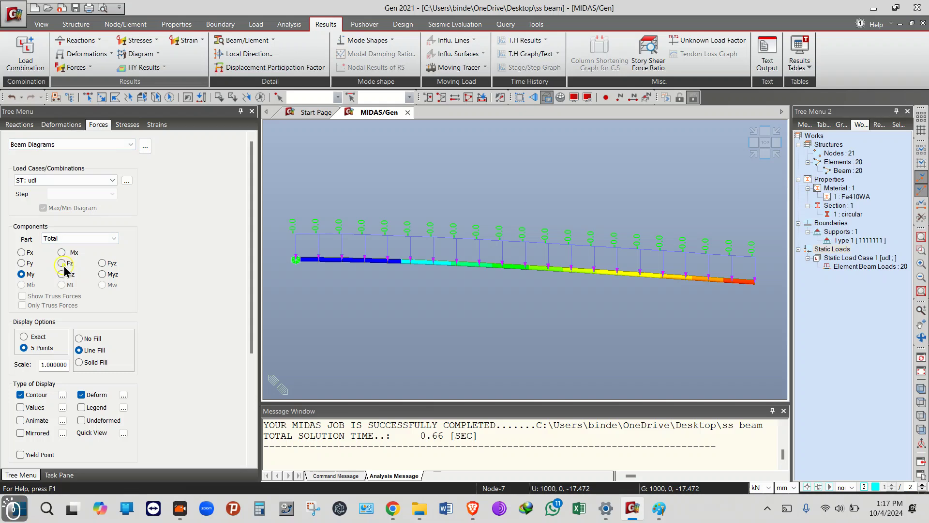
drag(253, 252, 246, 387)
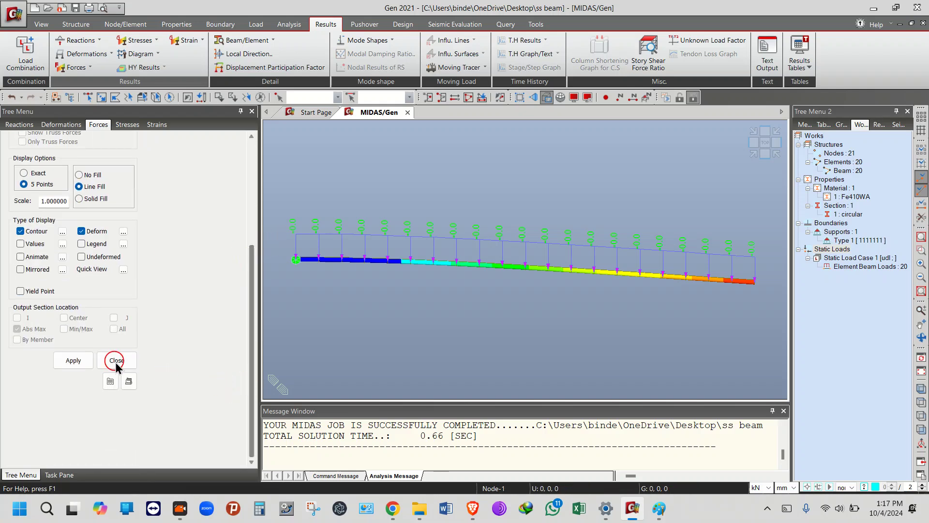
click(73, 361)
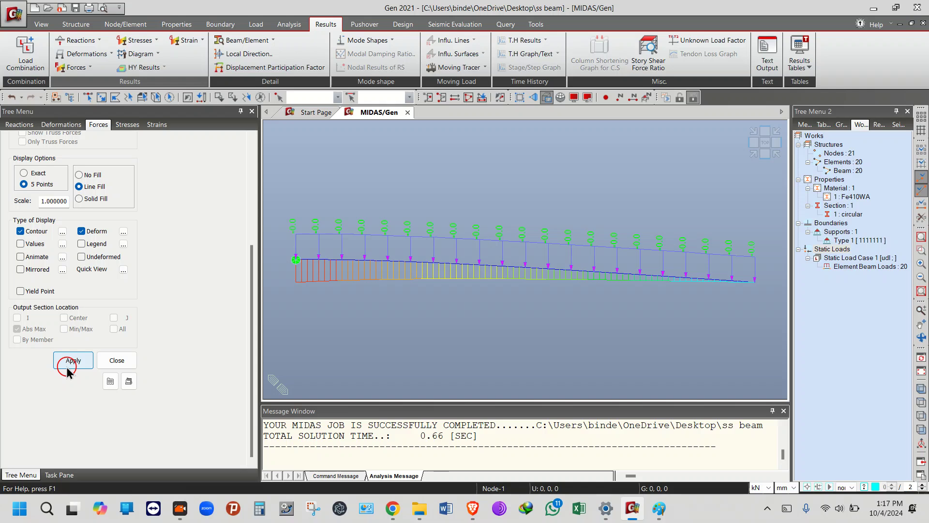
click(308, 218)
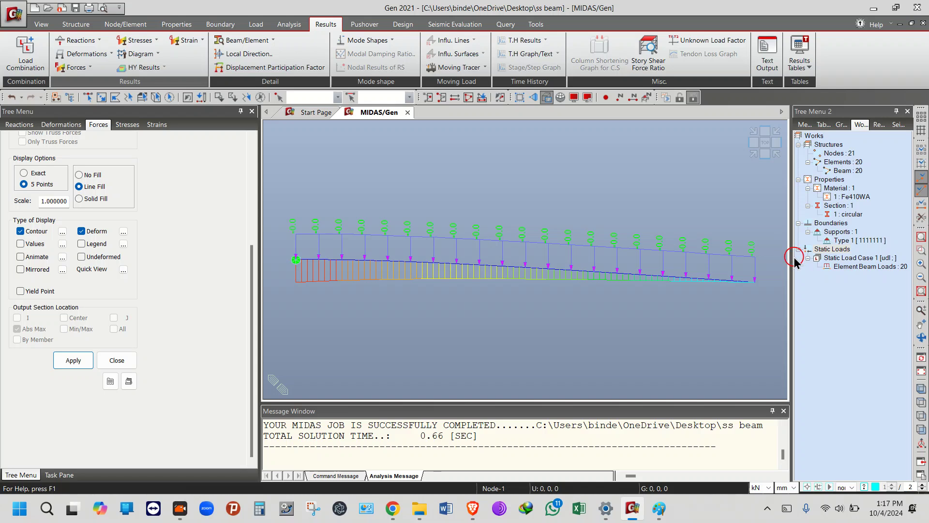
click(82, 231)
click(69, 370)
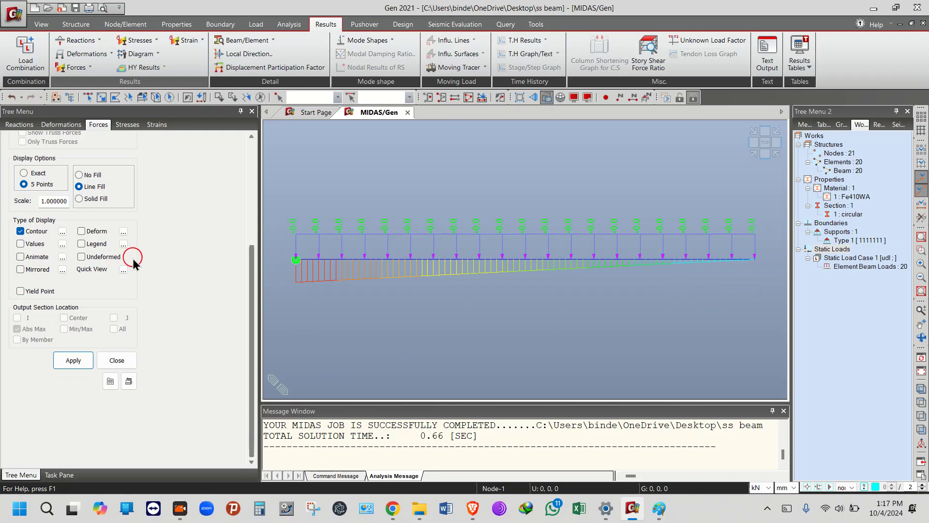
- Switch the beam diagram component to My and display the cantilever's bending moment diagram in the front view
scroll(72, 217, up, 7)
click(21, 246)
scroll(104, 252, down, 3)
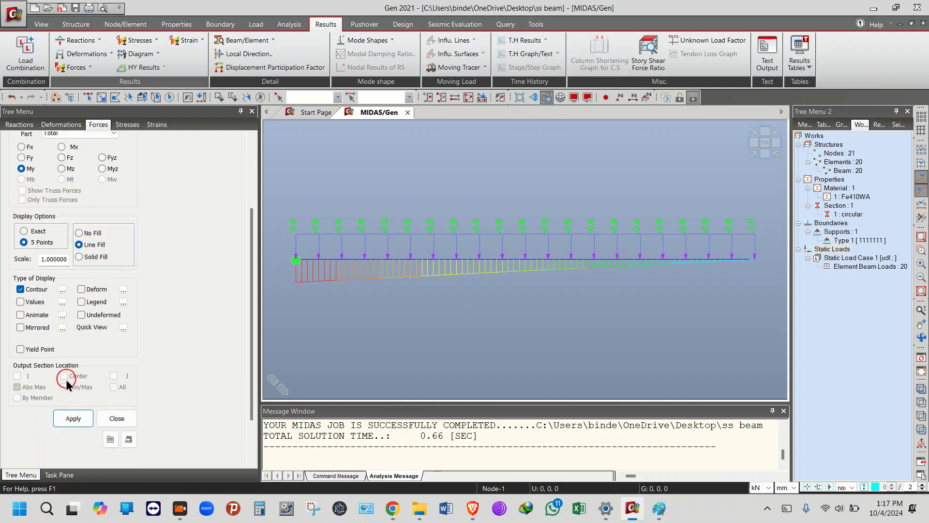
scroll(72, 333, up, 1)
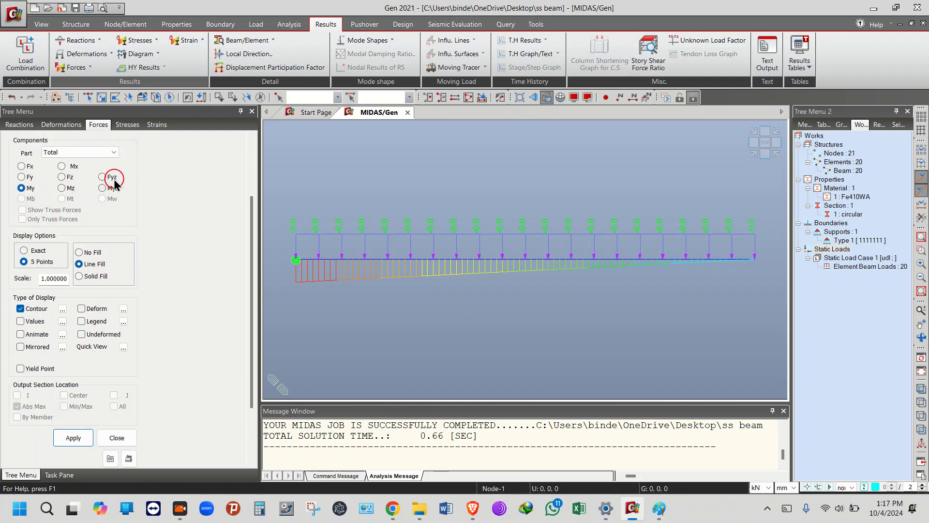
scroll(75, 294, down, 3)
scroll(72, 296, up, 2)
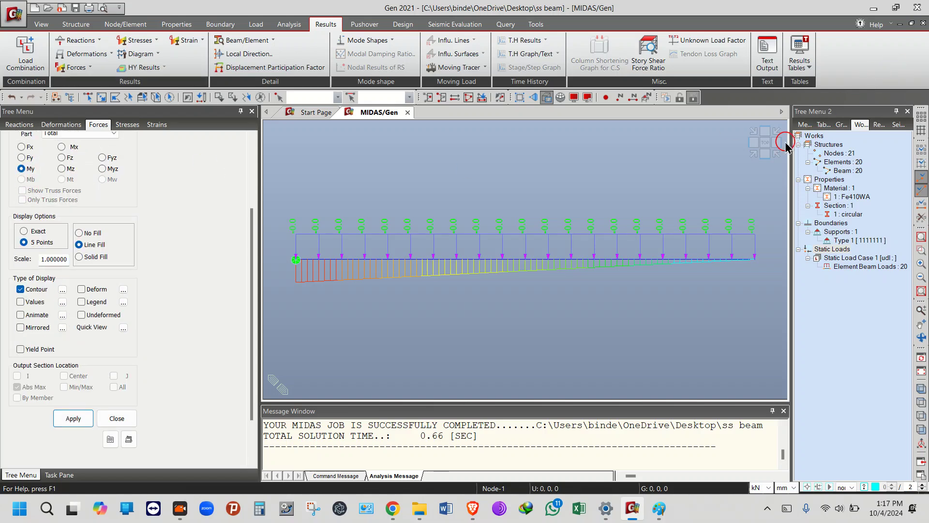
click(753, 155)
click(284, 369)
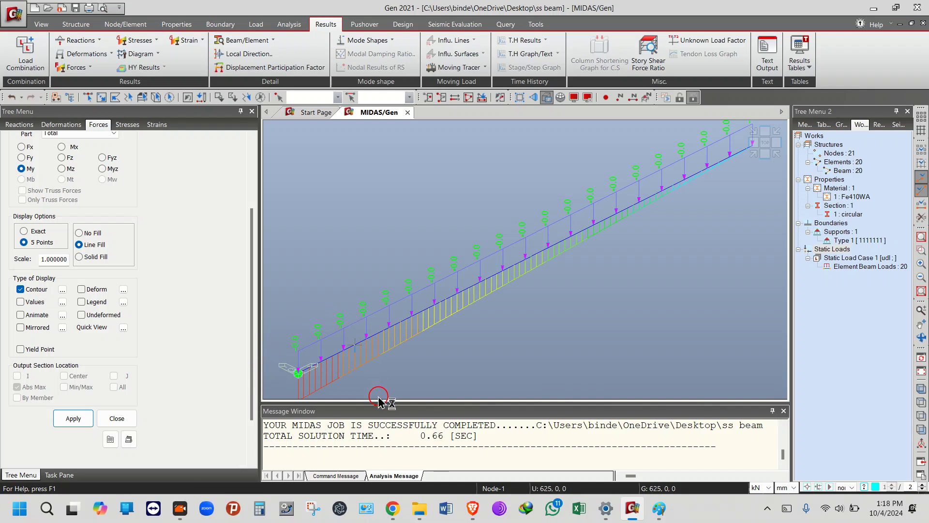
click(764, 157)
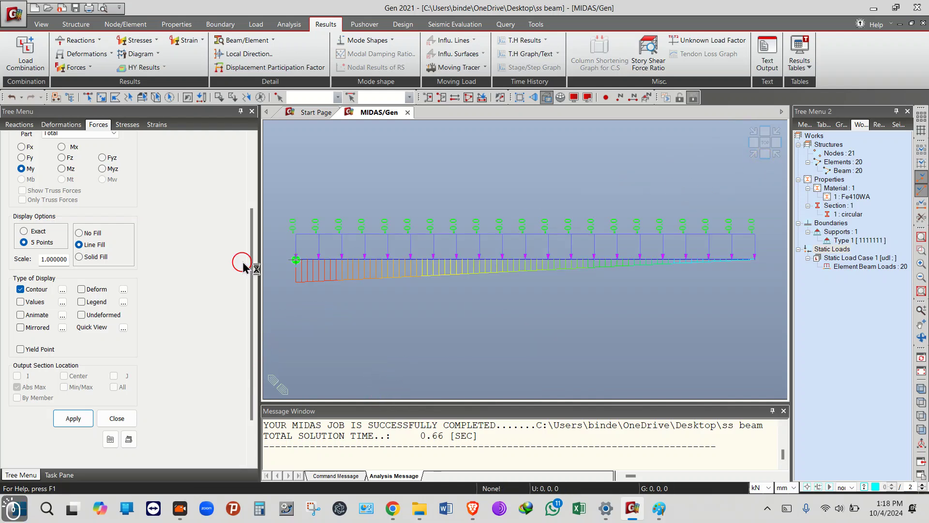
click(73, 419)
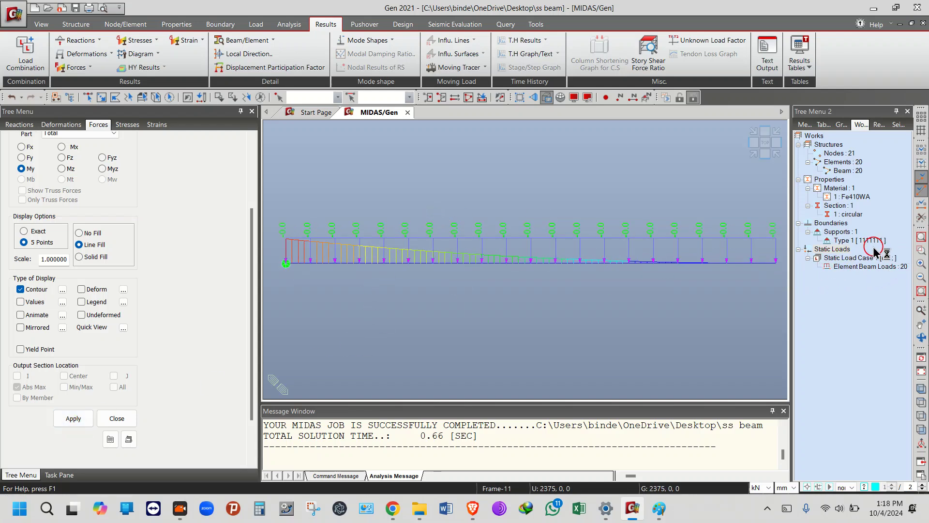
- Hide the element beam loads of the udl load case in the model view
right_click(855, 268)
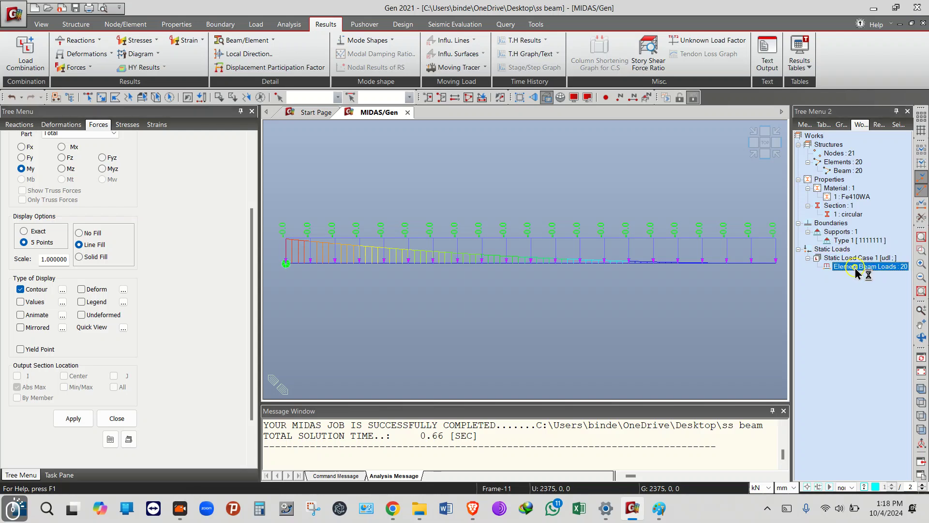
click(873, 304)
click(492, 288)
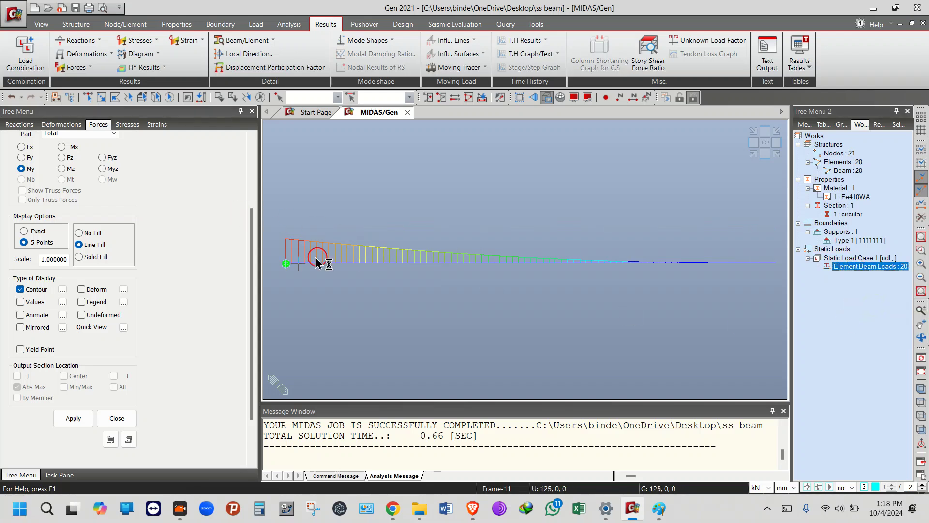